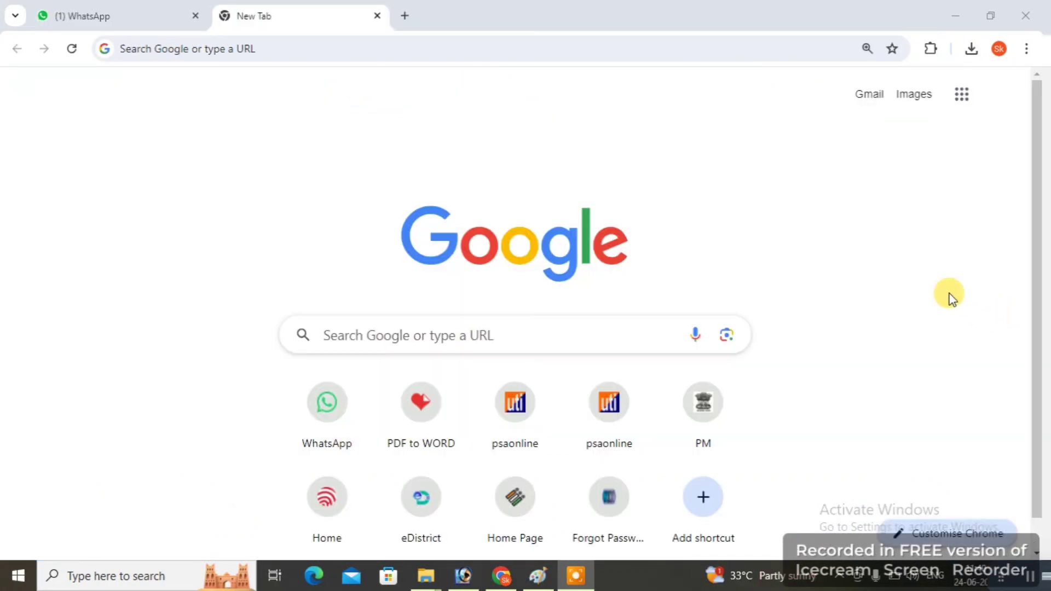
Search for wbcap.in from the Chrome address bar.
click(265, 49)
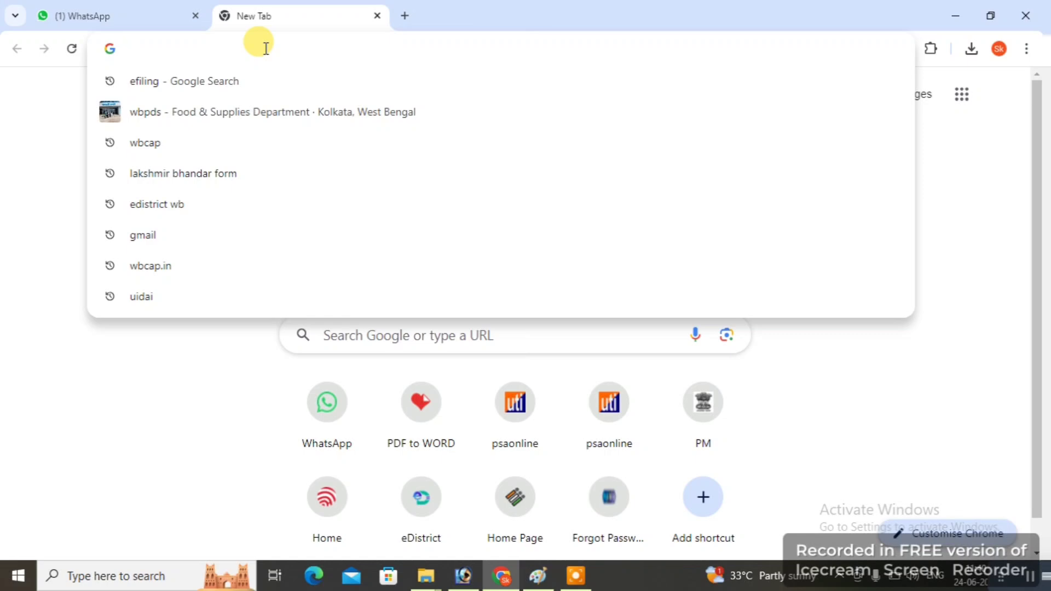
text(w)
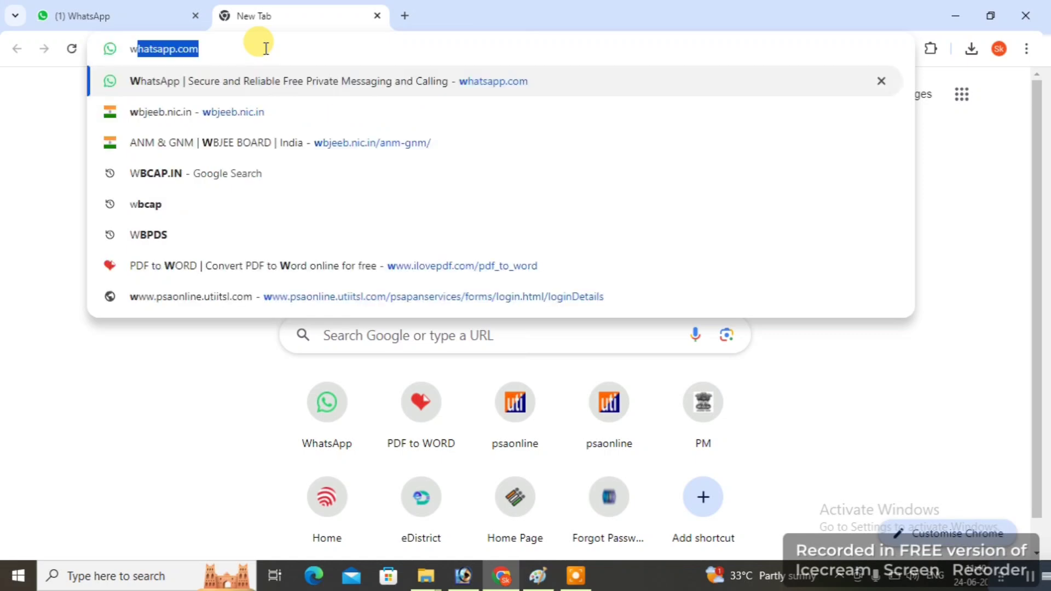
text(bcap)
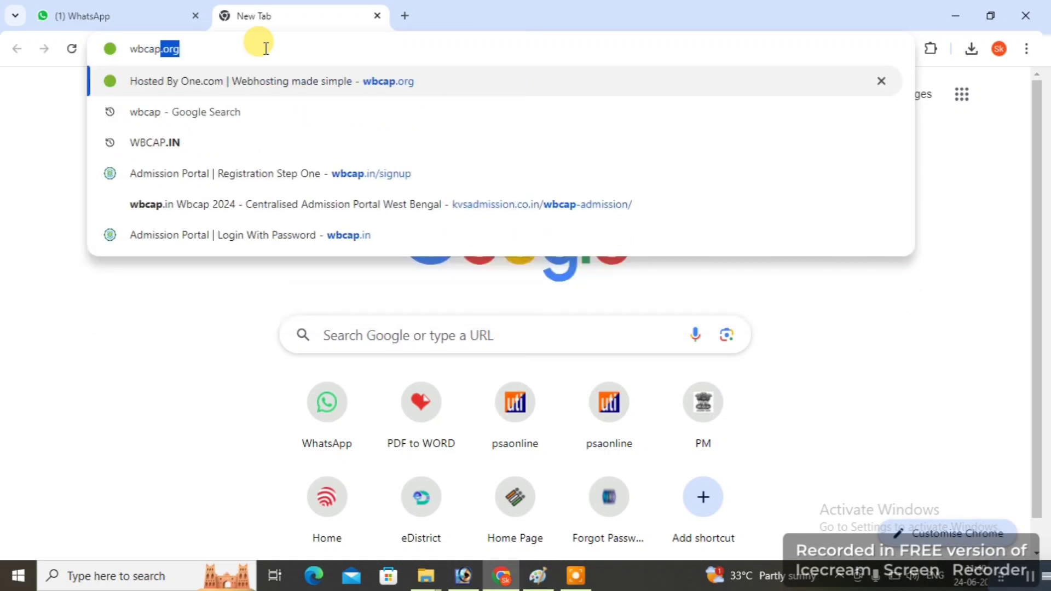
text(.in)
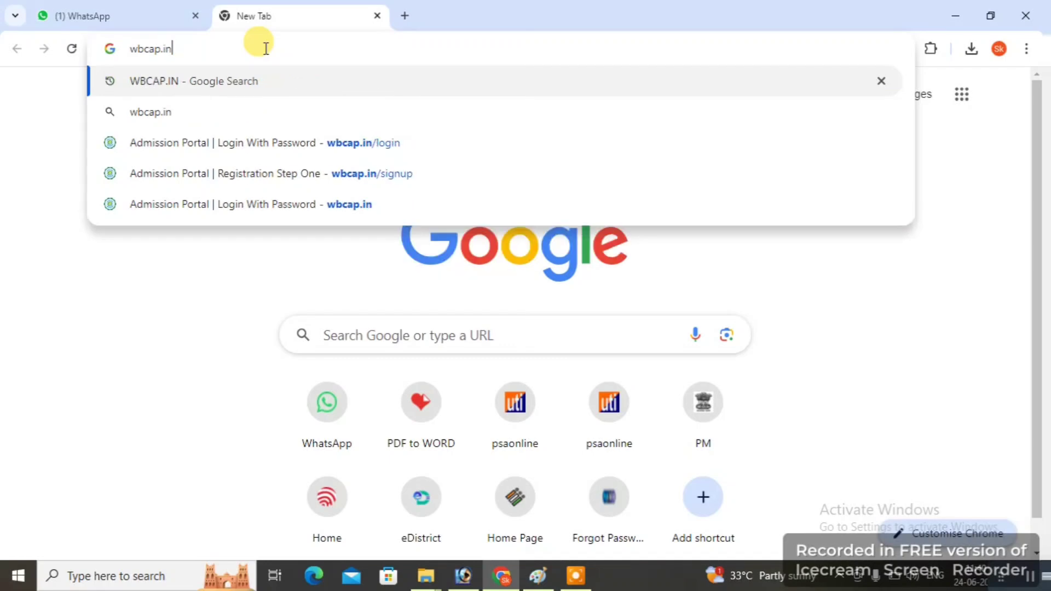
key(Return)
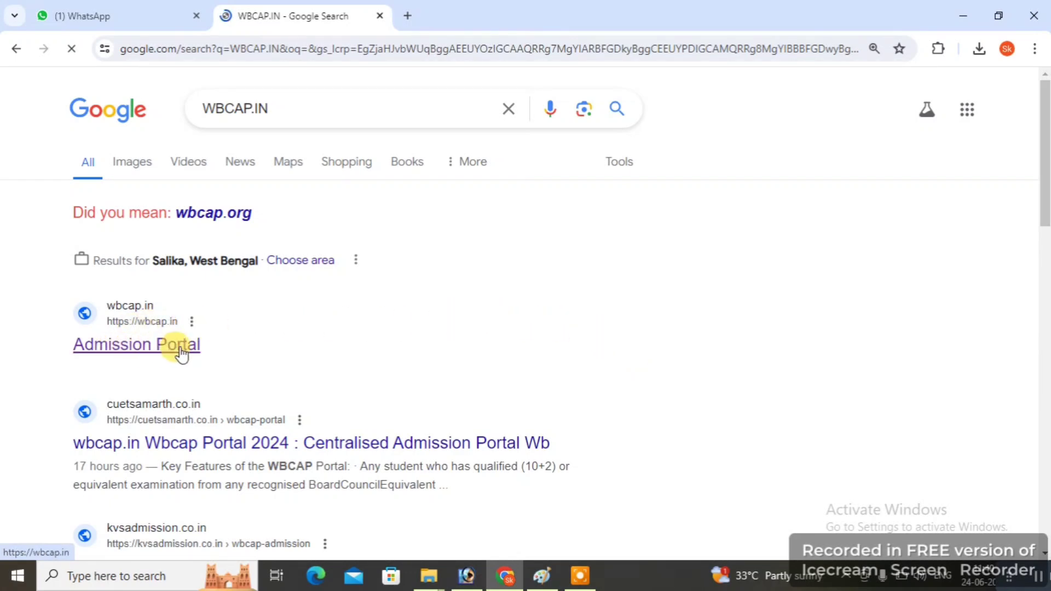
Open the wbcap.in Admission Portal result and dismiss the Important Messages notice and registration tip.
click(169, 326)
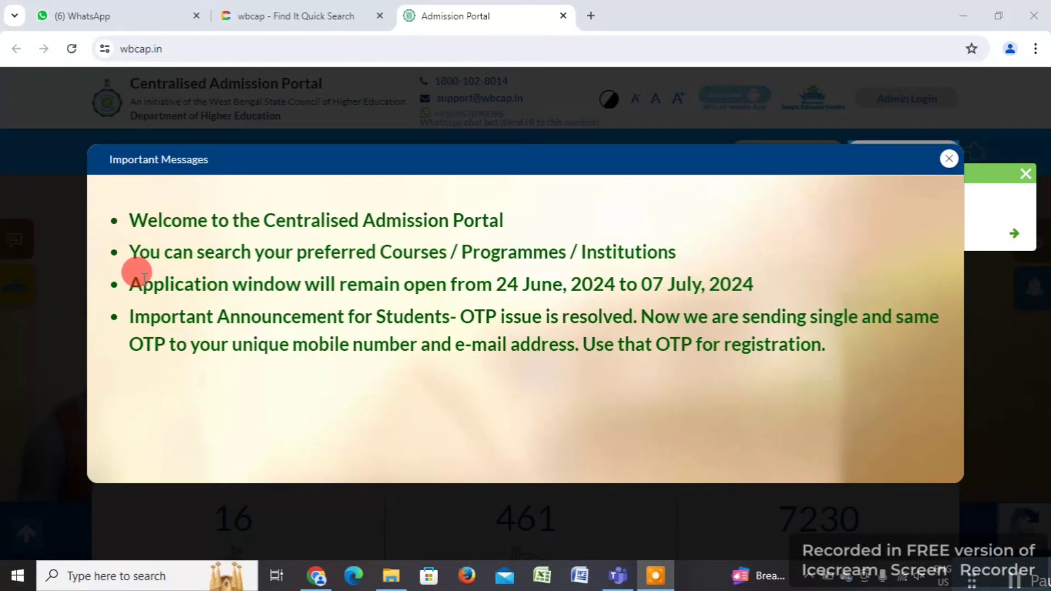
drag(126, 280, 768, 286)
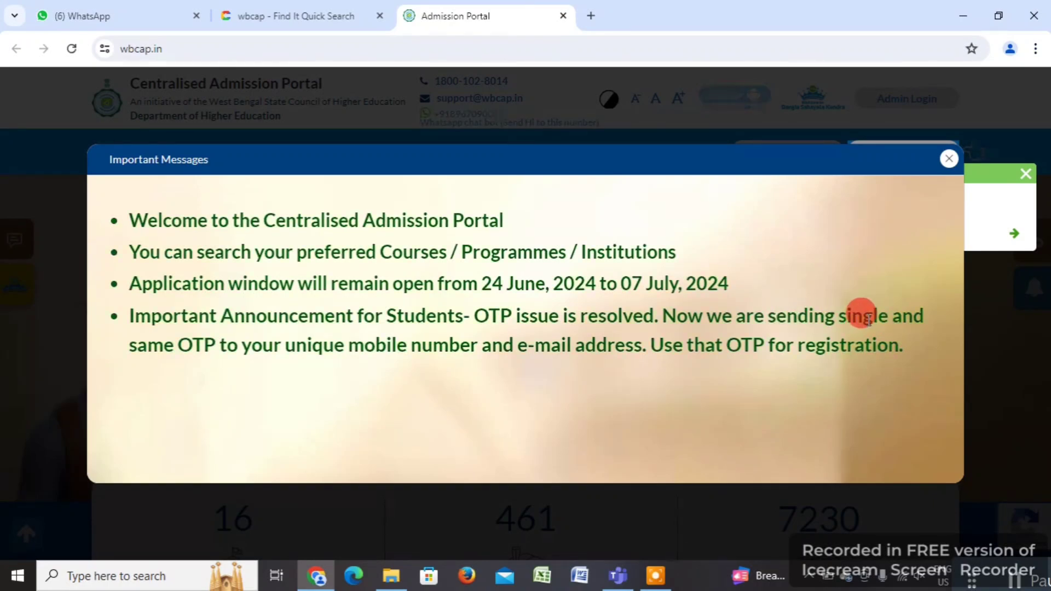
click(949, 159)
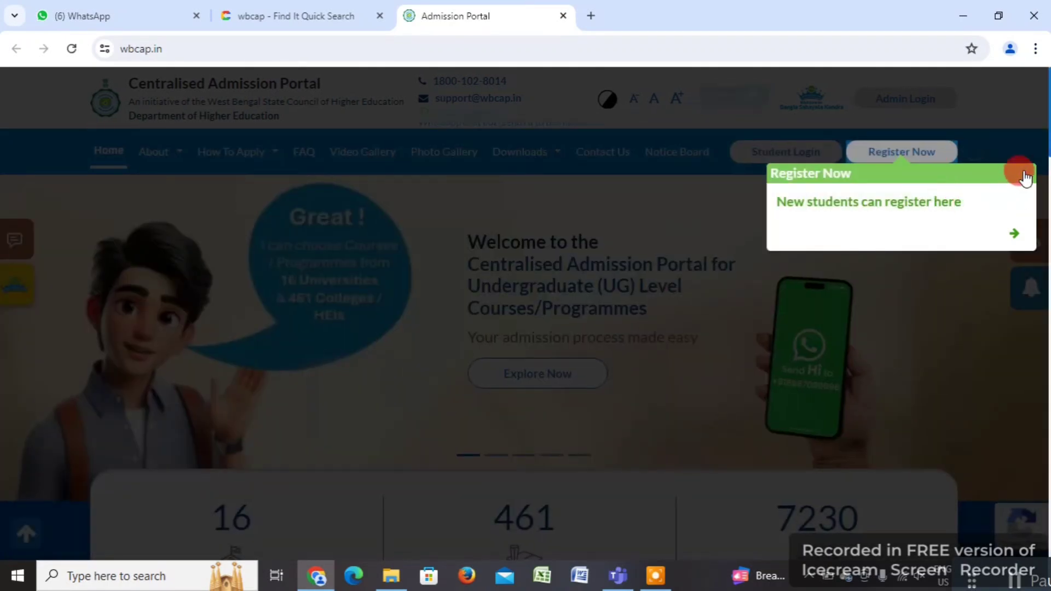
click(1025, 179)
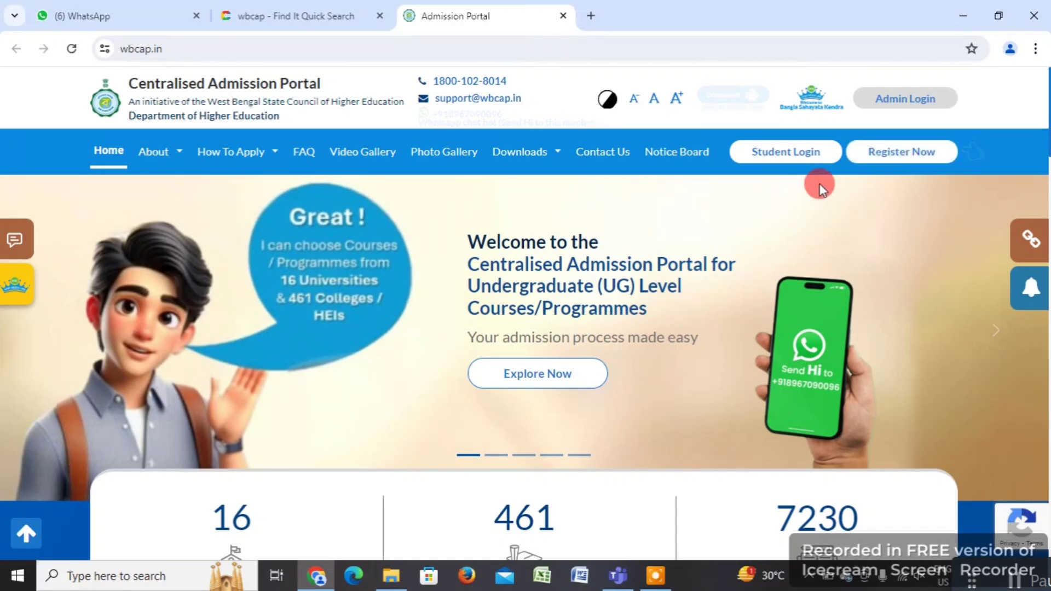
Open the new-student Register Now page and dismiss its instructions tip.
scroll(702, 202, down, 1)
click(878, 155)
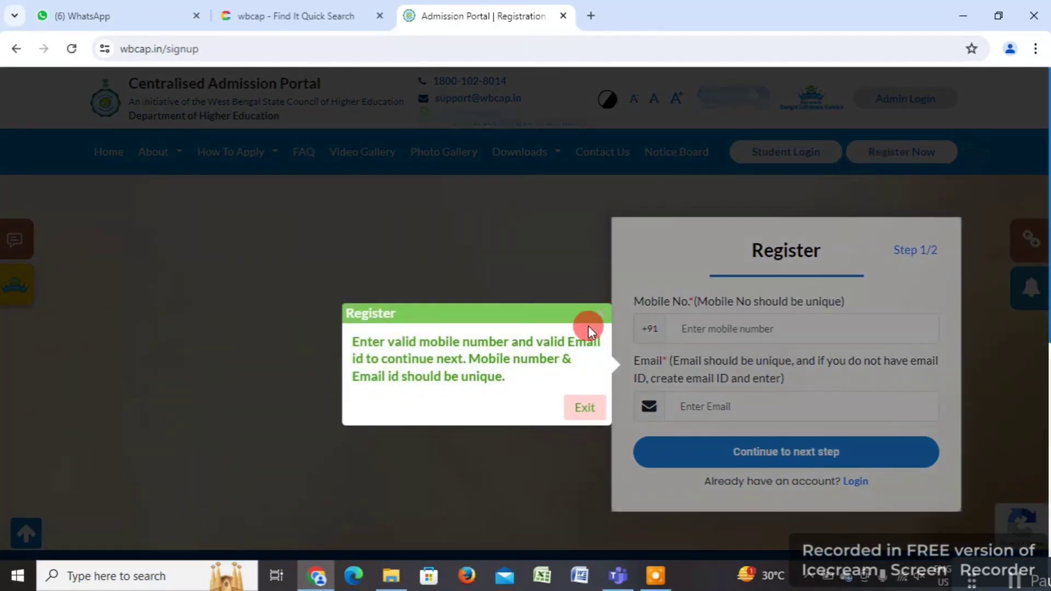
click(601, 314)
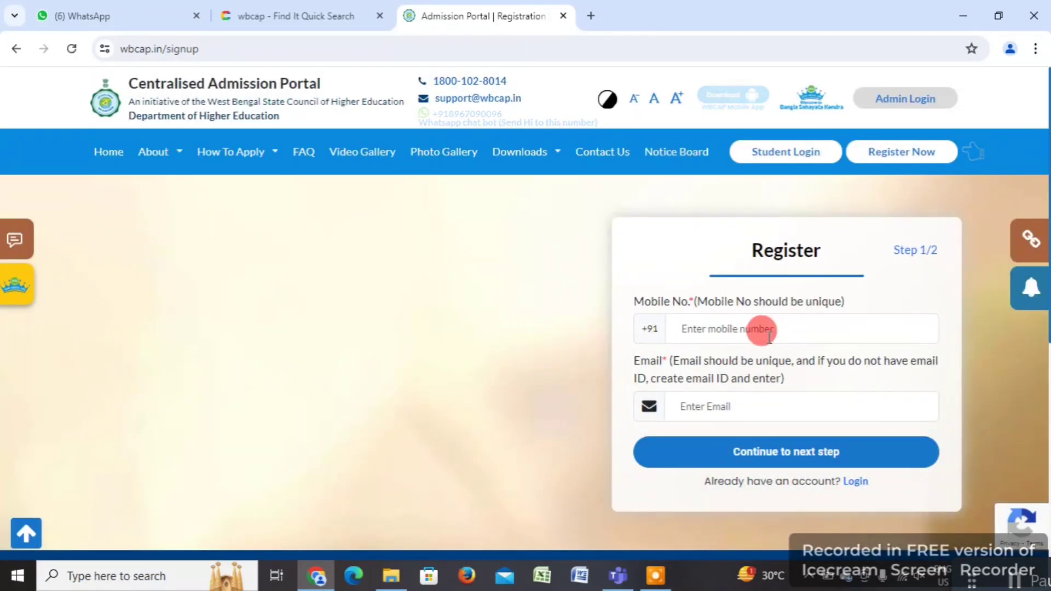
Paste in the applicant's mobile number and e-mail address, then continue to step 2.
click(751, 329)
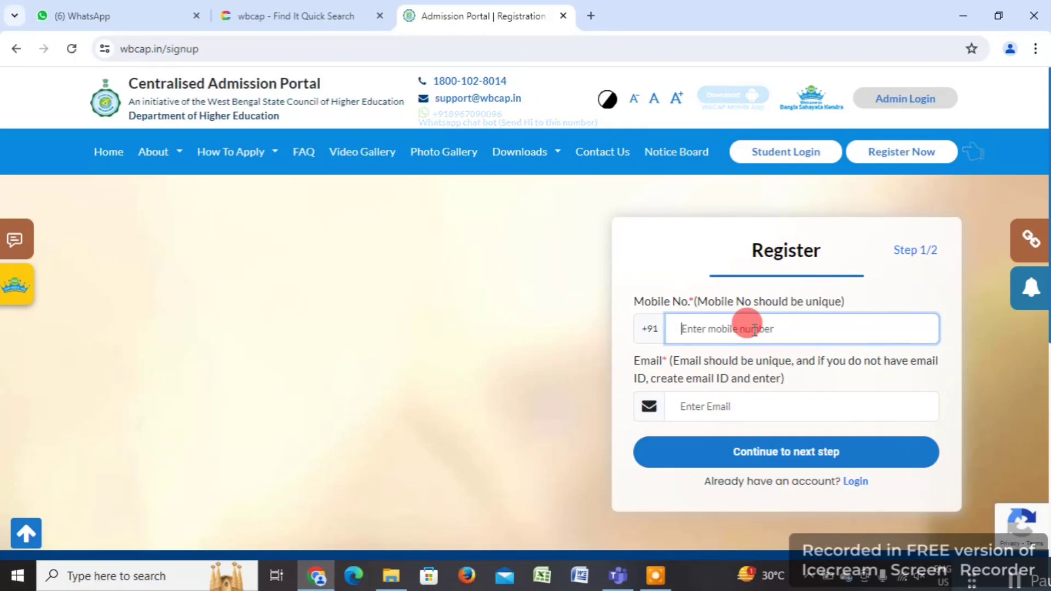
key(ctrl+v)
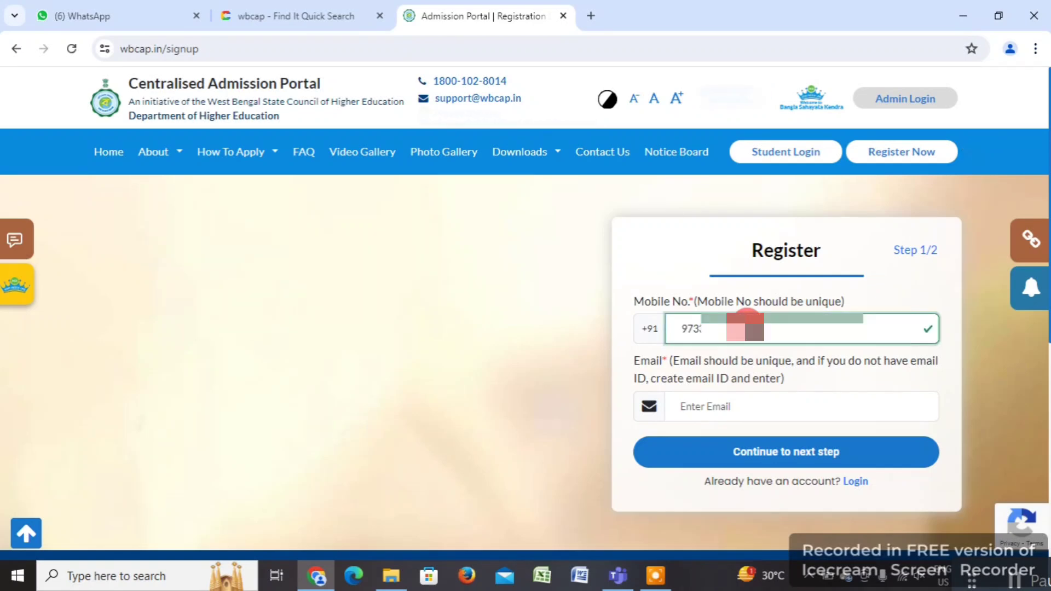
click(711, 404)
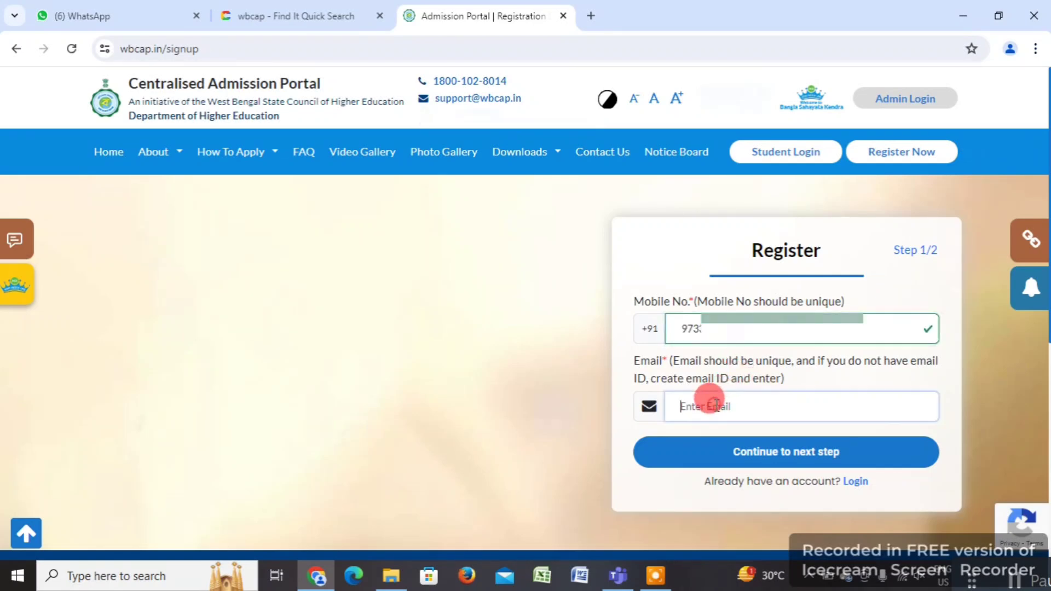
key(ctrl+v)
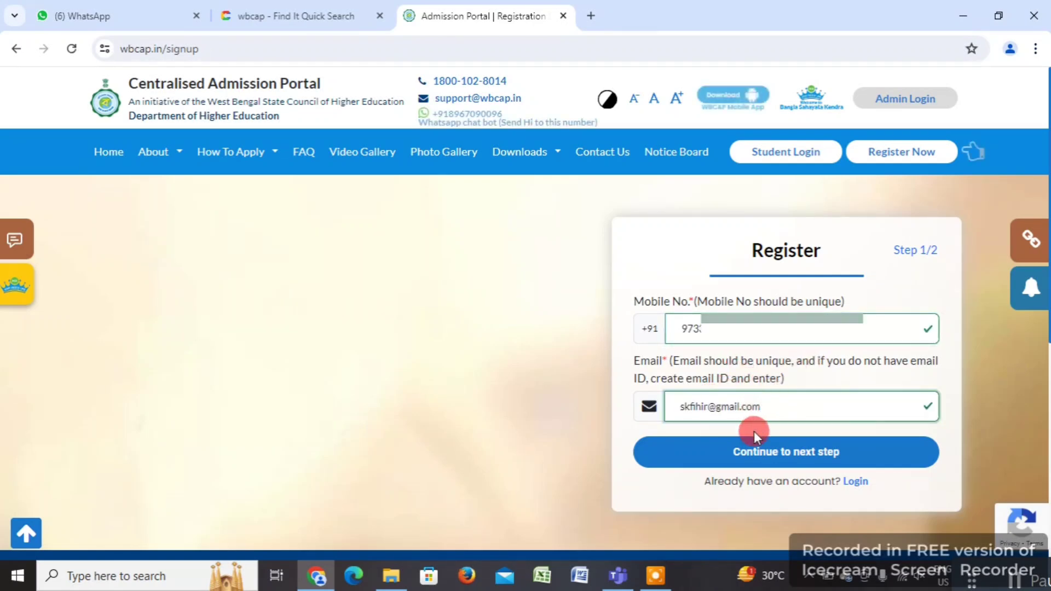
click(805, 405)
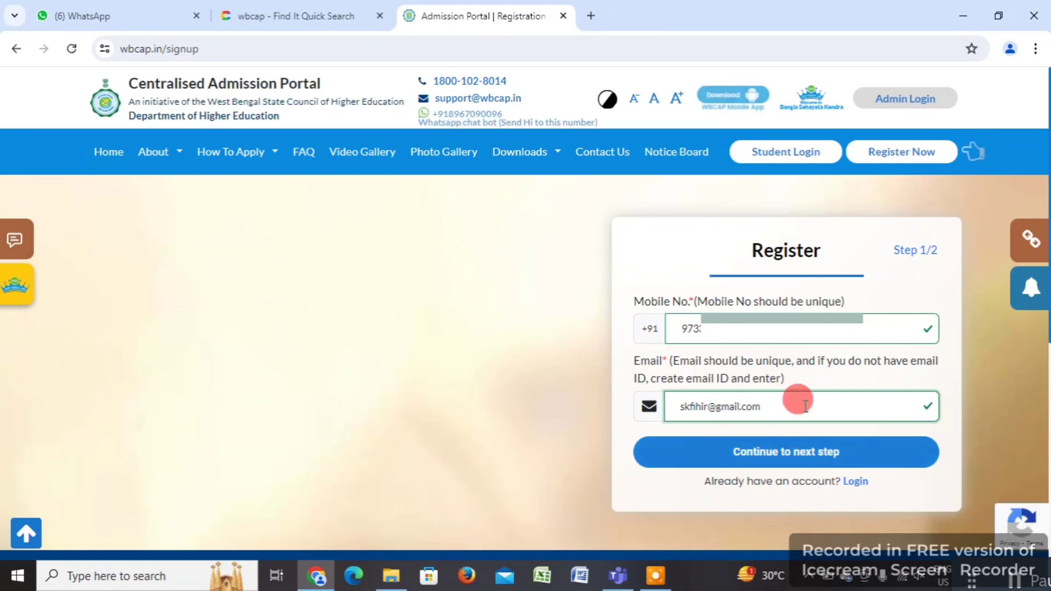
key(ctrl+plus)
click(806, 488)
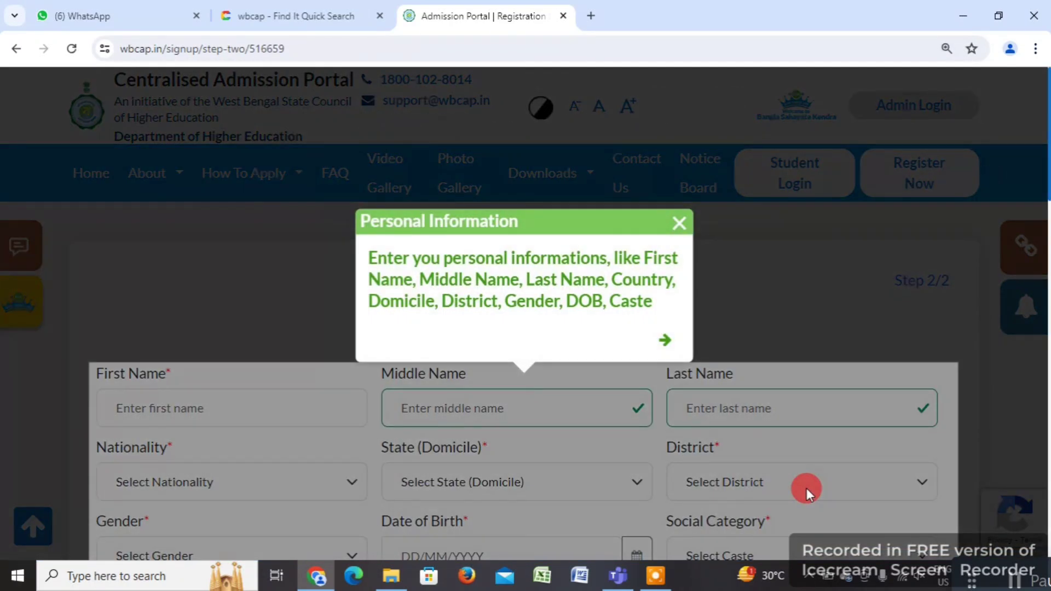
Fill in the applicant's names, with Indian nationality and West Bengal as state of domicile.
click(677, 223)
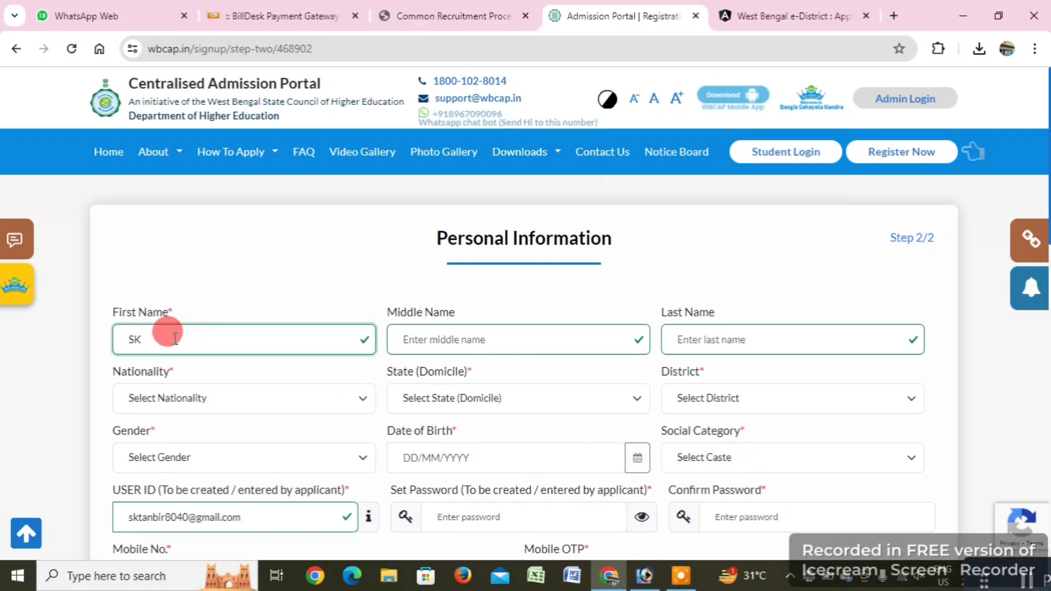
key(Tab)
text(T)
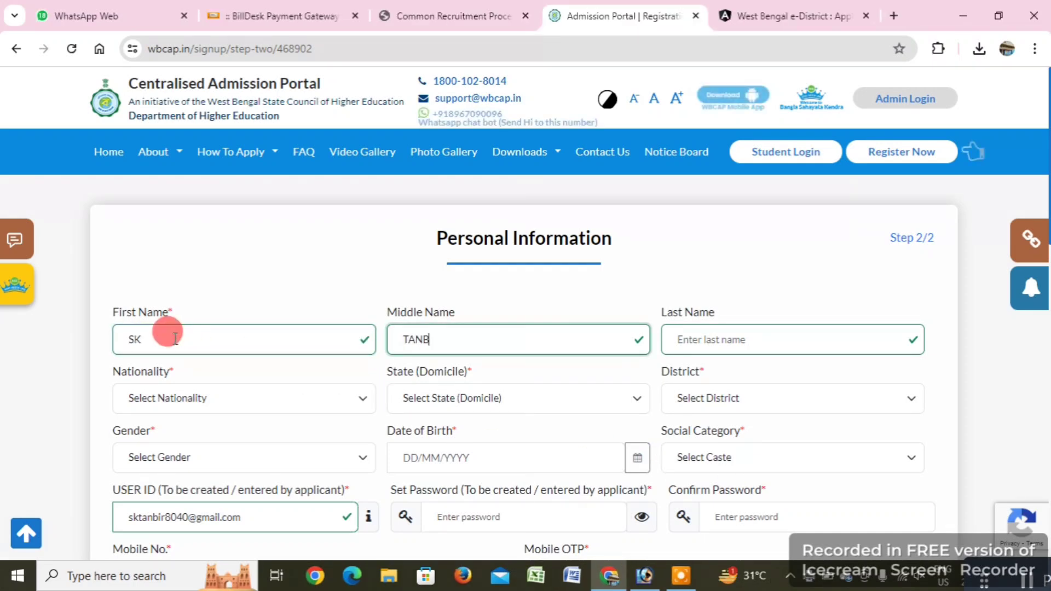
text(ALI)
key(Tab)
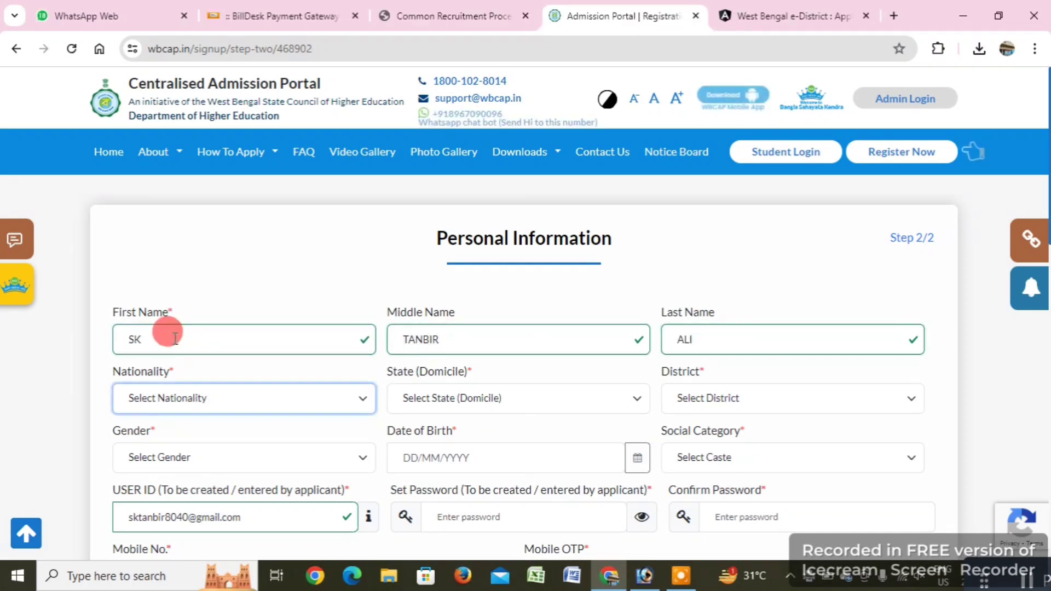
click(191, 408)
click(185, 432)
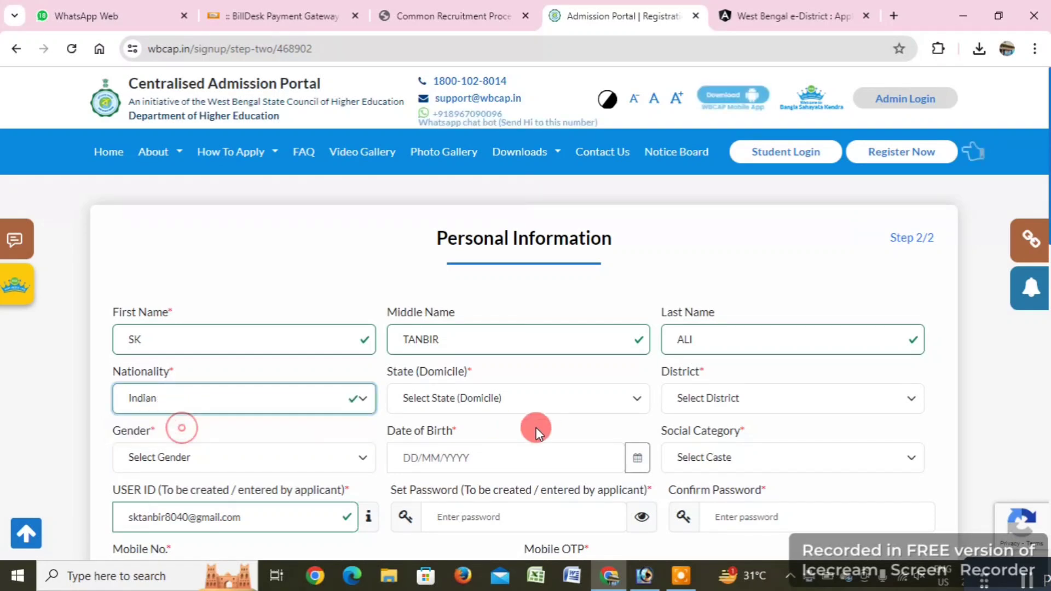
click(472, 396)
key(Down)
key(Return)
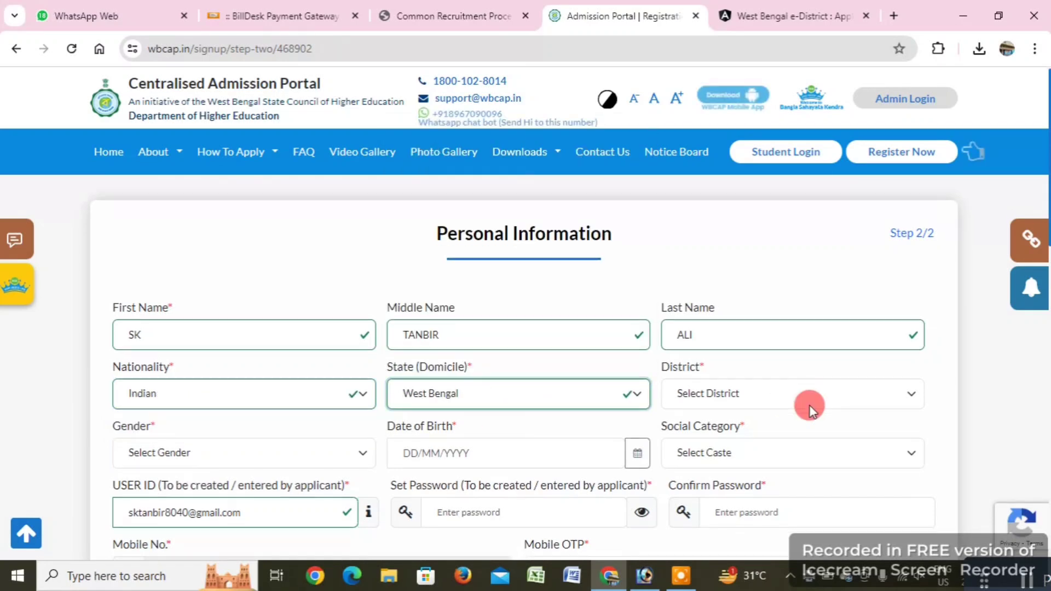
Set the district to South 24 Parganas and gender to Male.
scroll(788, 362, down, 1)
click(767, 321)
key(s)
key(Return)
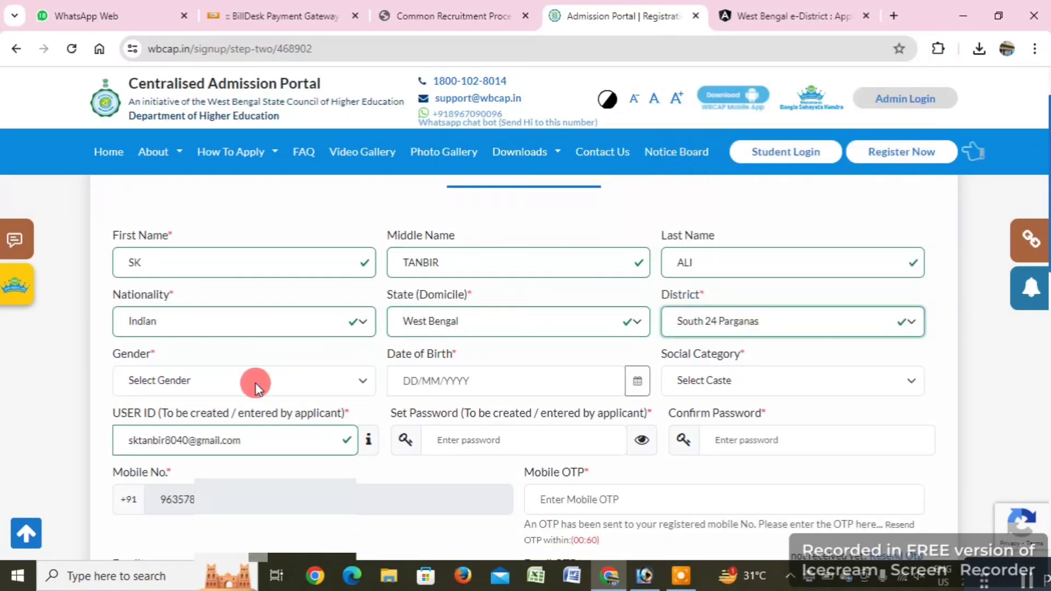
click(176, 370)
click(169, 416)
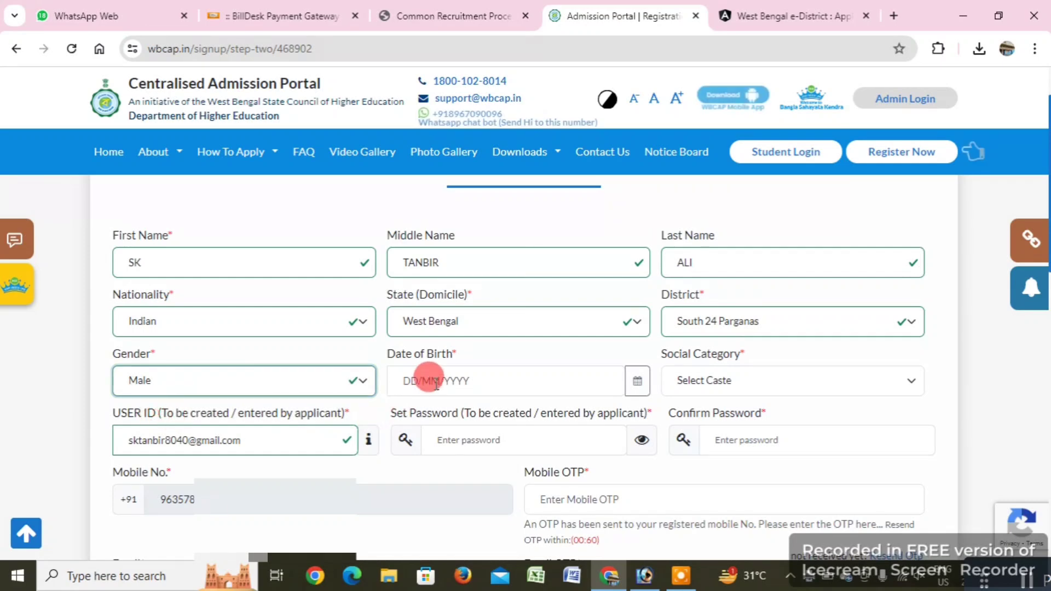
click(408, 379)
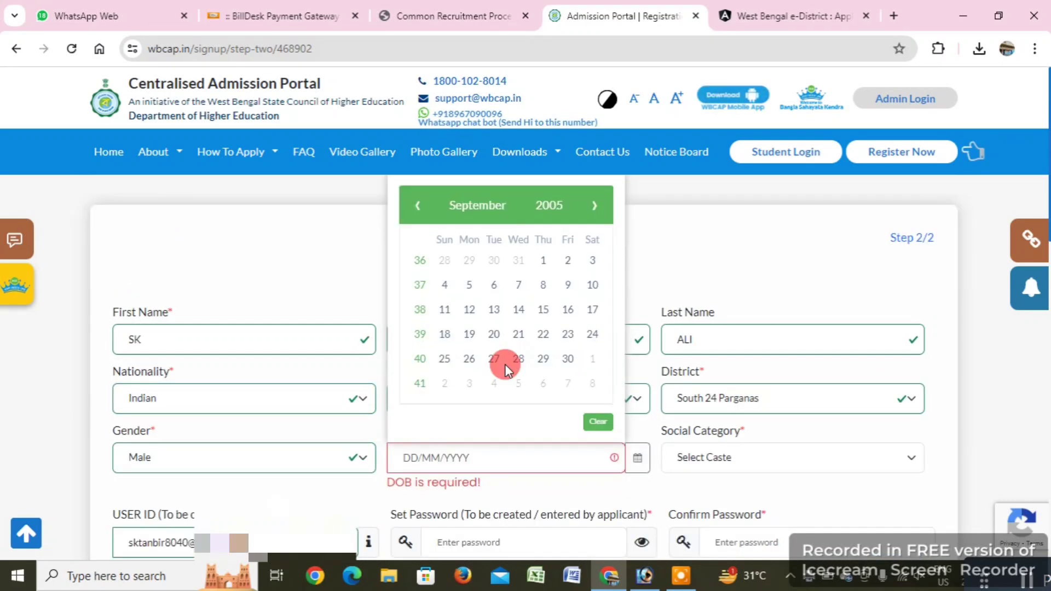
click(444, 359)
scroll(701, 422, down, 3)
scroll(701, 421, down, 1)
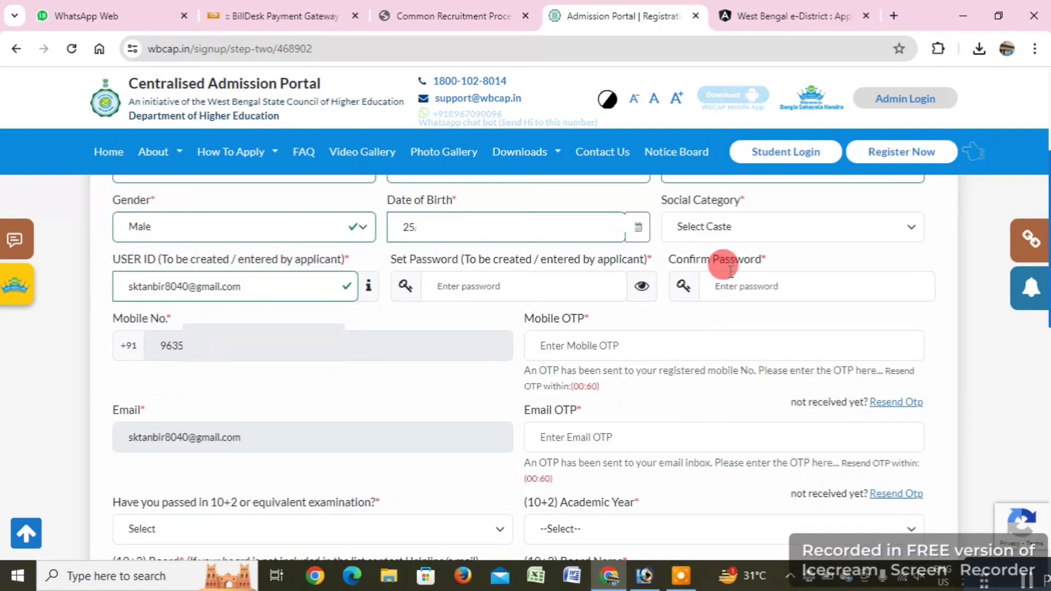
click(714, 228)
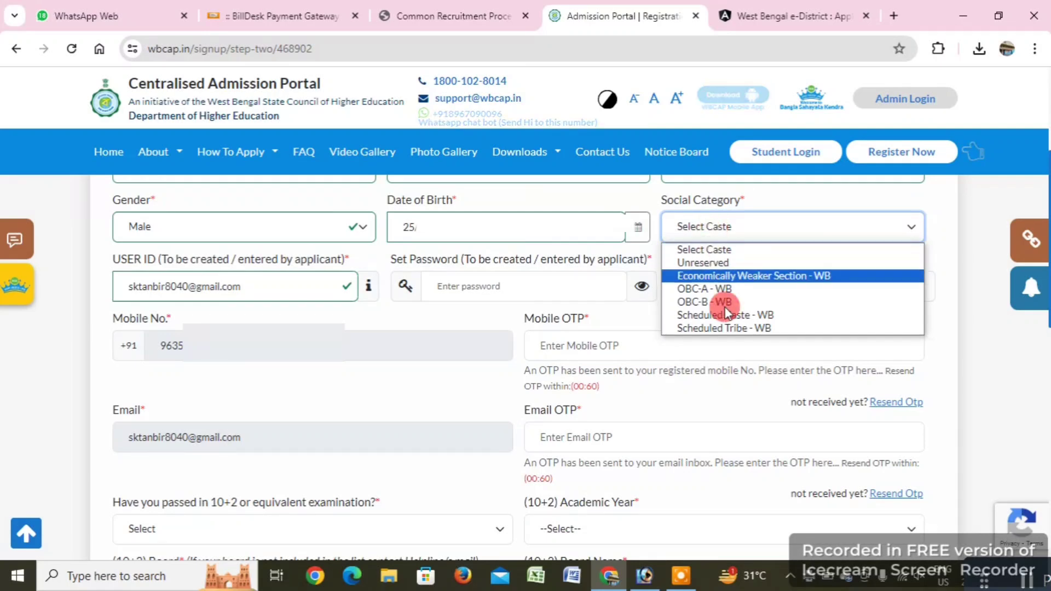
click(721, 288)
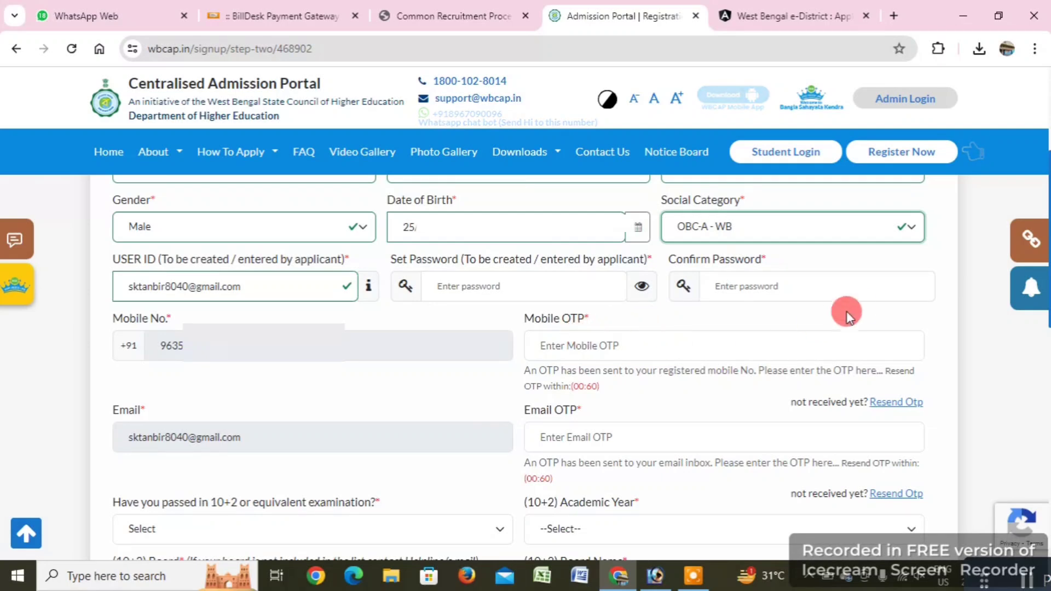
Set the account password, reveal it to retype it, and paste it into Confirm Password.
scroll(1042, 172, down, 2)
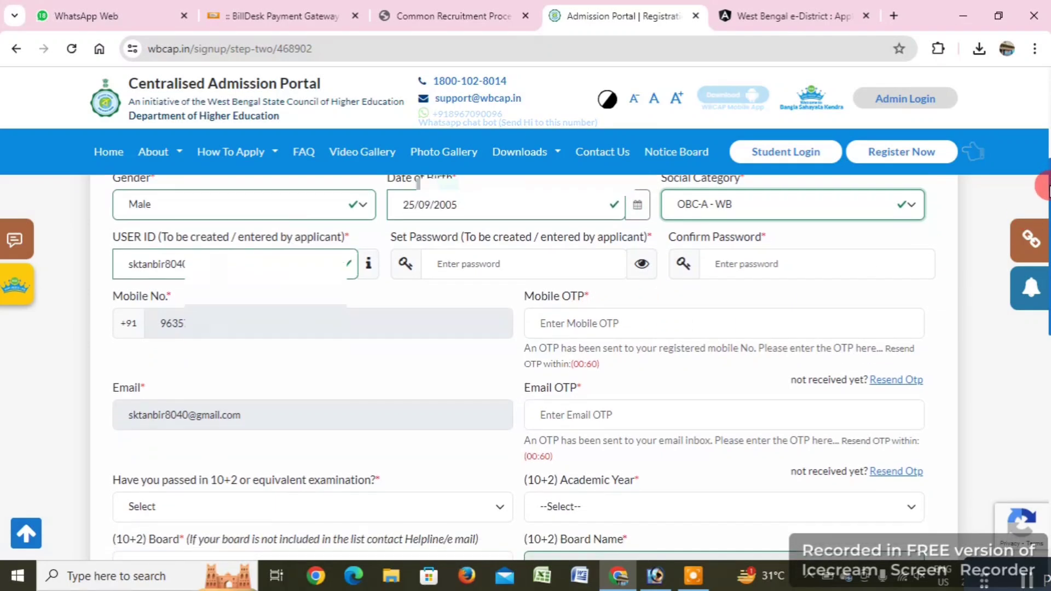
click(543, 211)
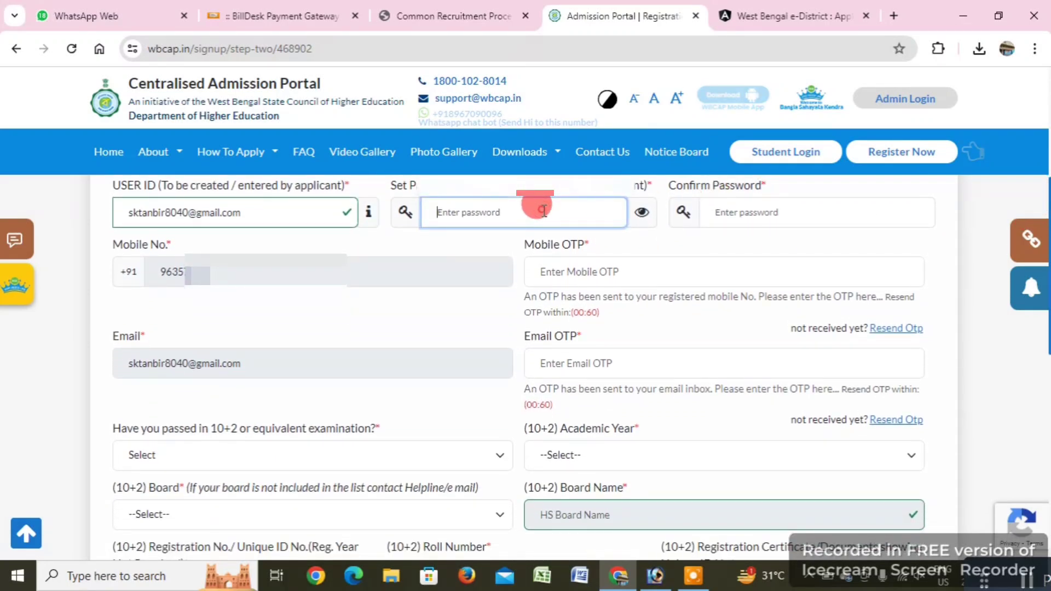
text(••)
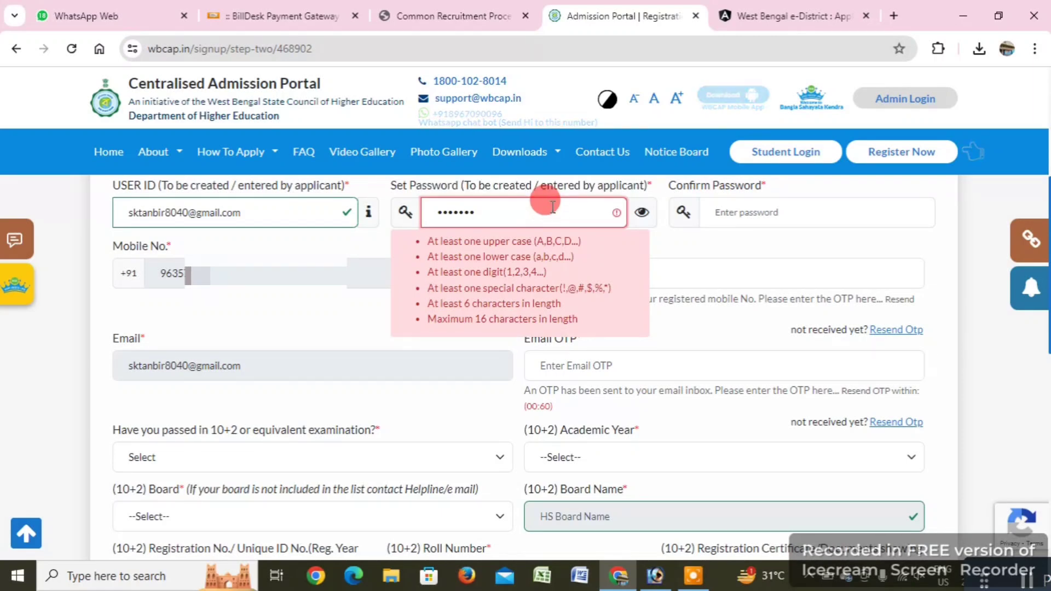
text(•)
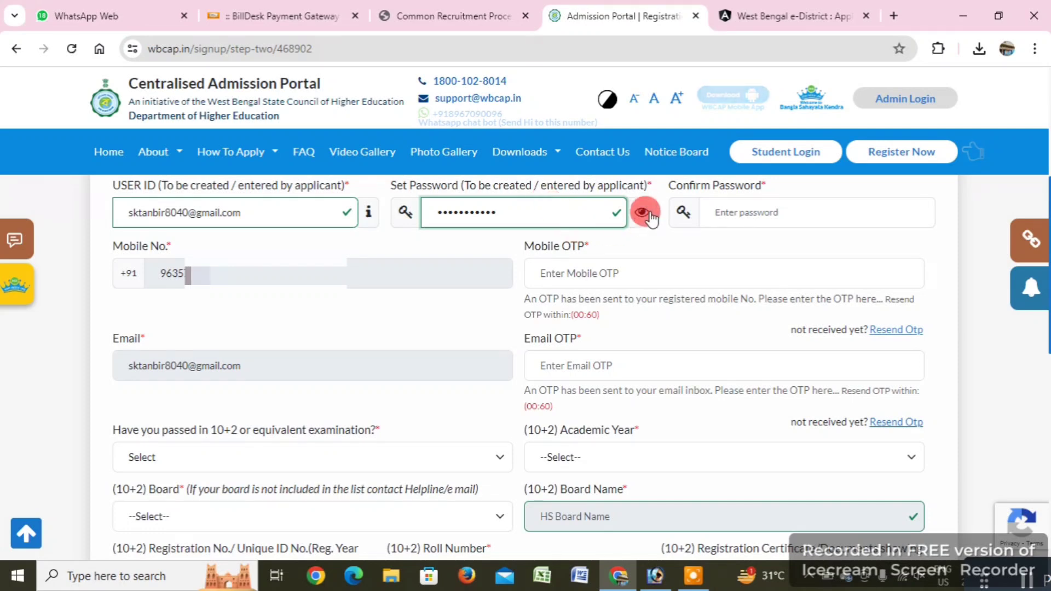
click(641, 212)
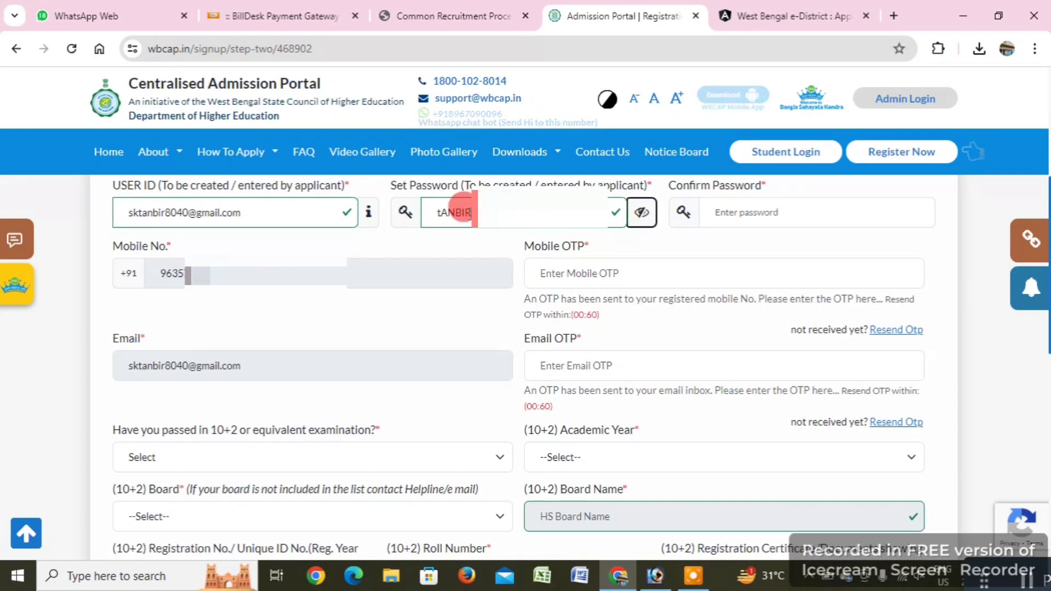
double_click(457, 212)
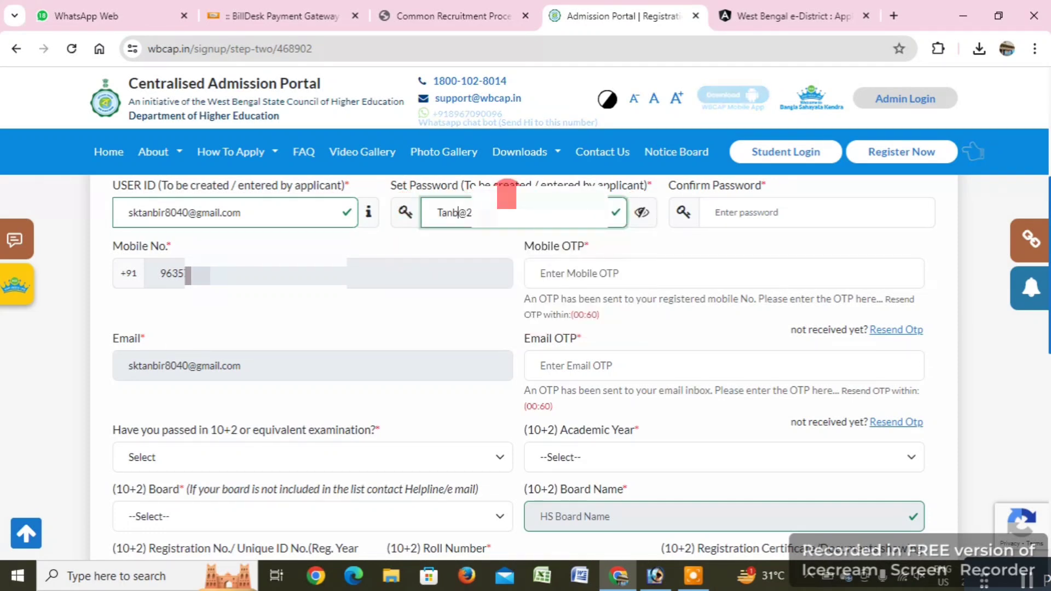
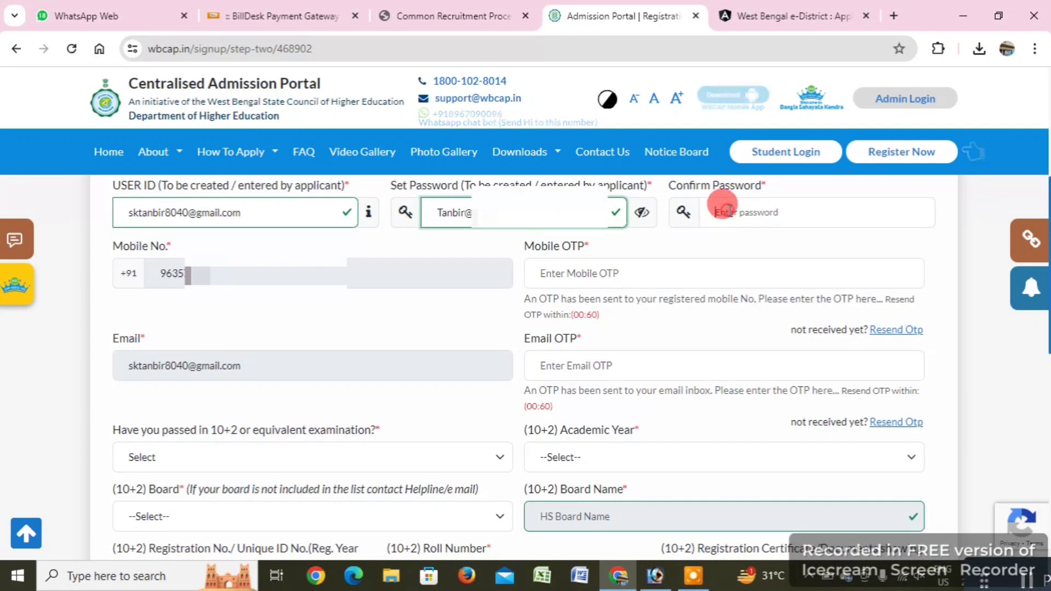
click(722, 212)
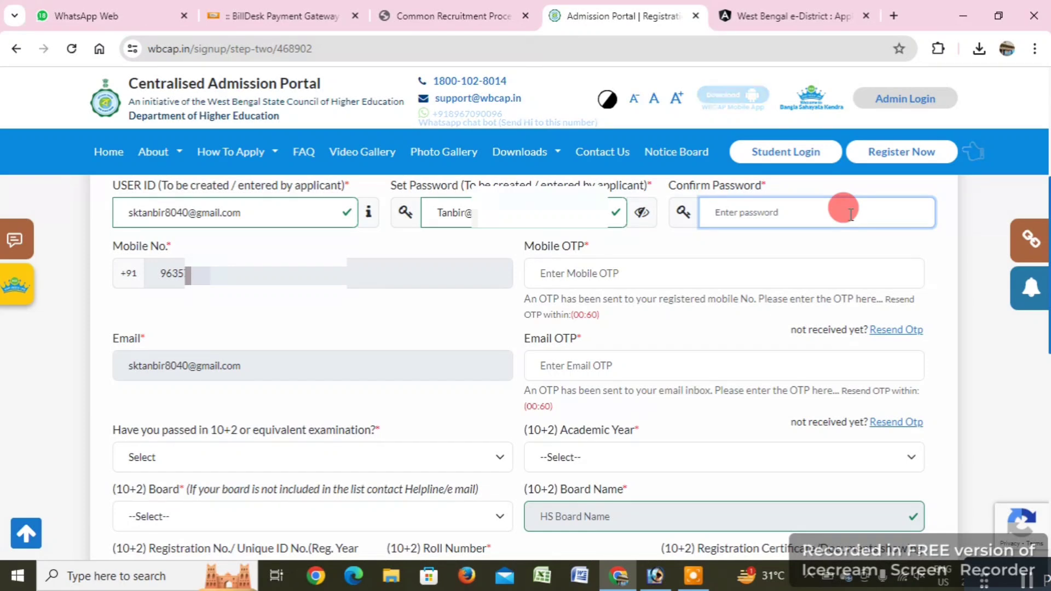
key(ctrl+v)
Enter the received verification code in the Mobile OTP and Email OTP fields.
click(616, 272)
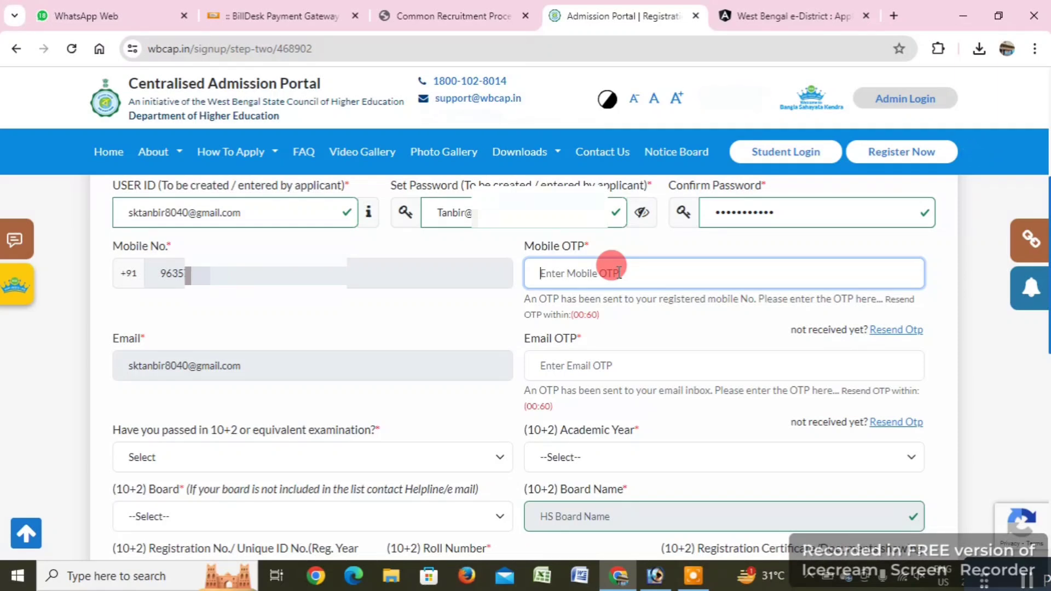
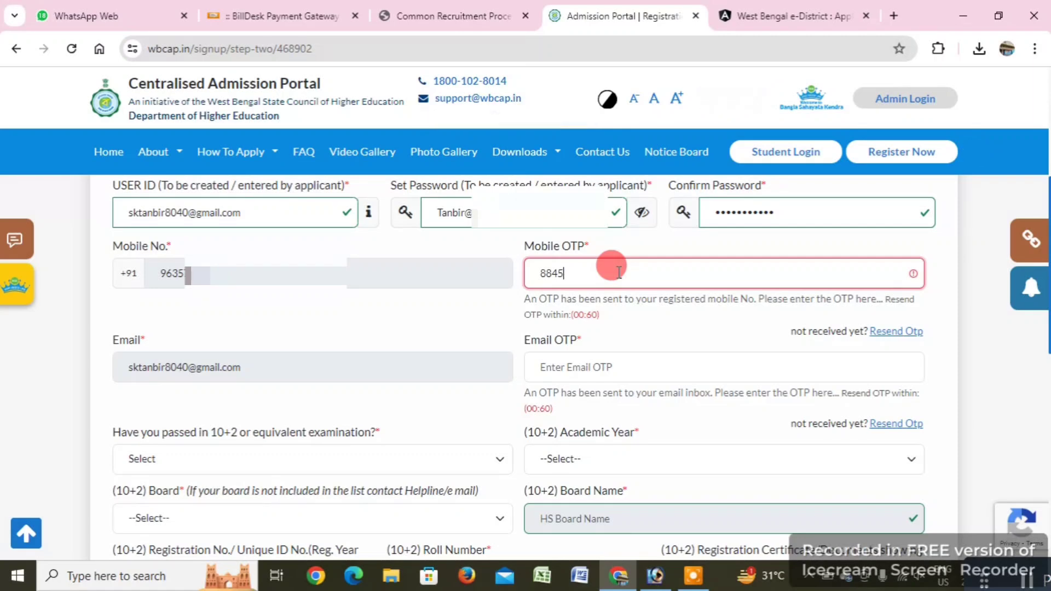
click(605, 366)
key(ctrl+v)
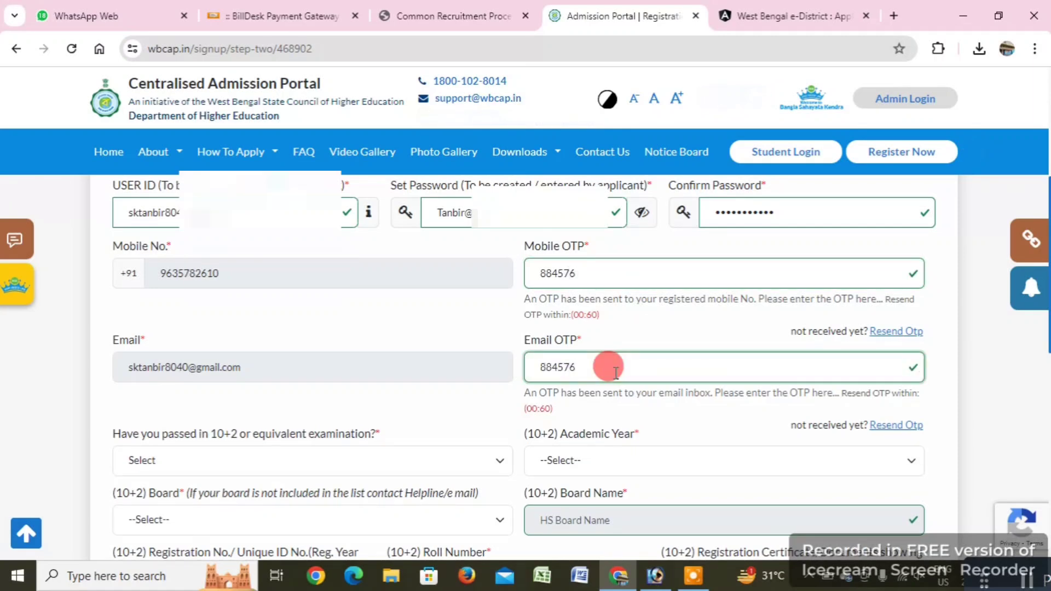
scroll(605, 366, down, 1)
scroll(614, 372, down, 2)
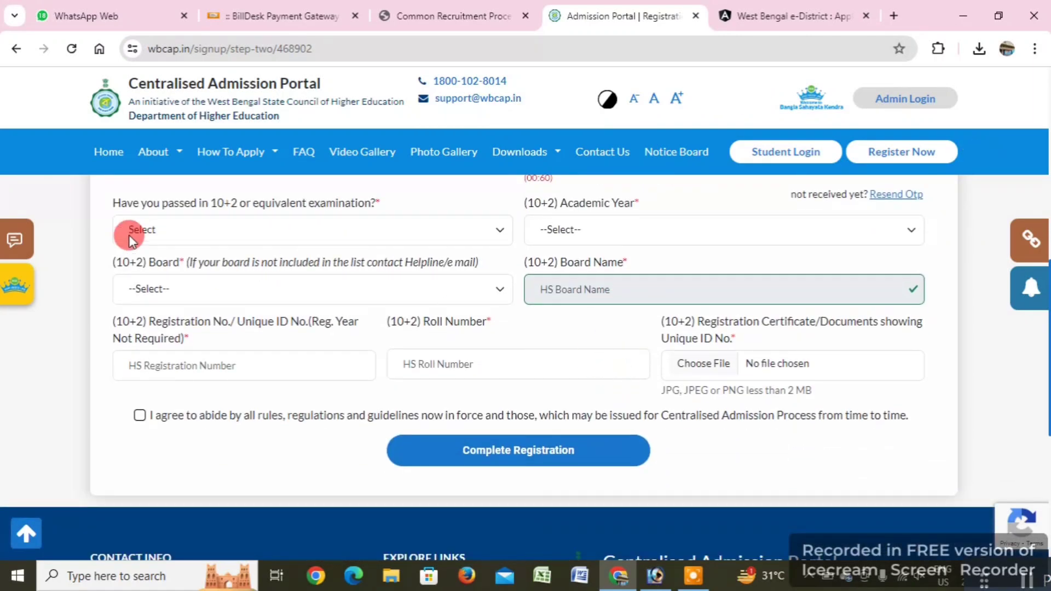
Answer YES to passing 10+2, academic year 2024, board West Bengal Council of Higher Secondary Education.
click(126, 228)
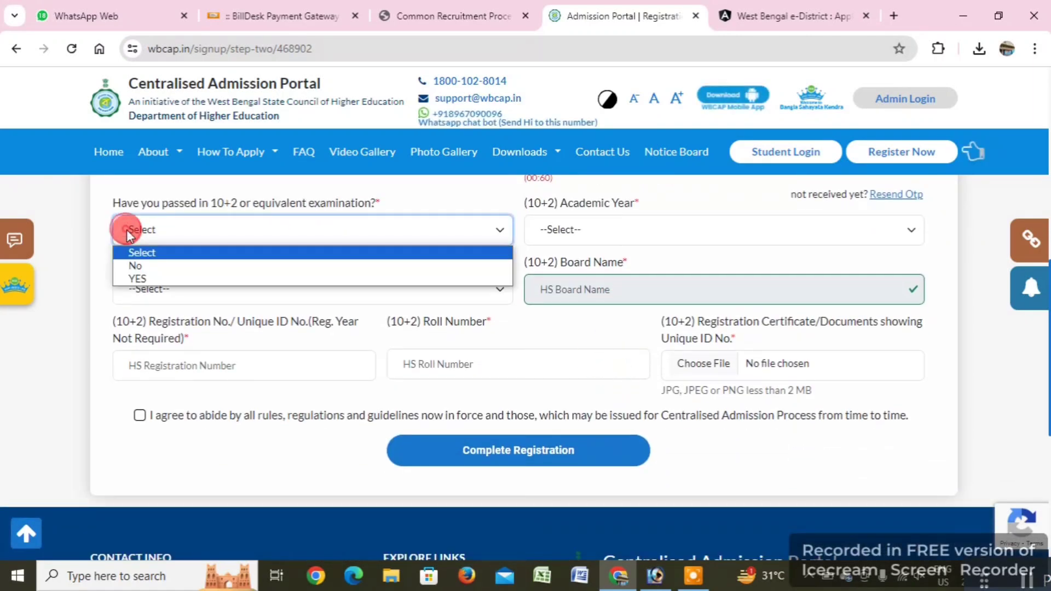
click(148, 278)
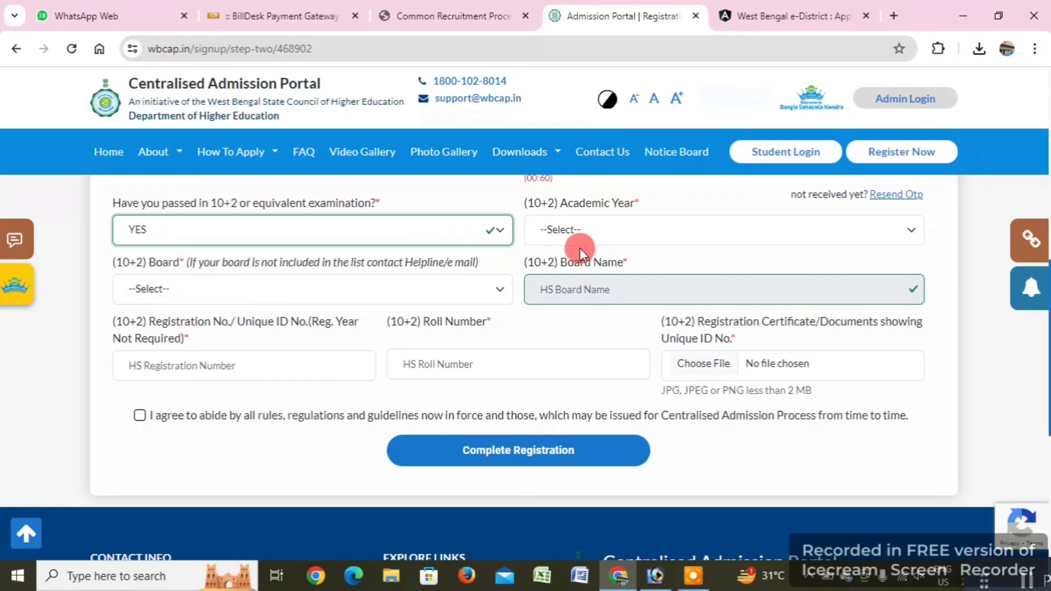
click(580, 248)
click(584, 238)
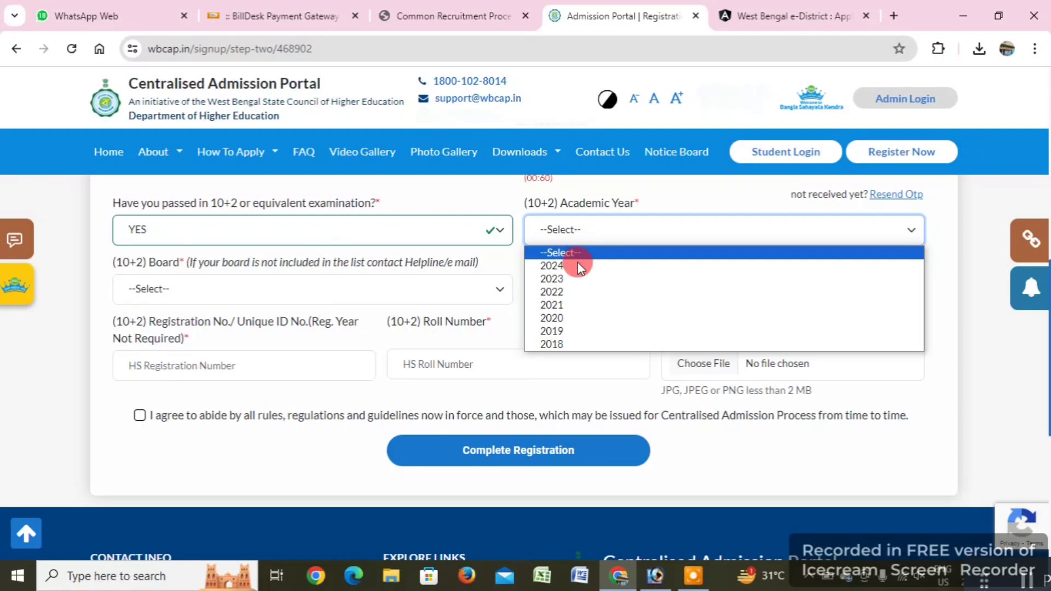
click(576, 265)
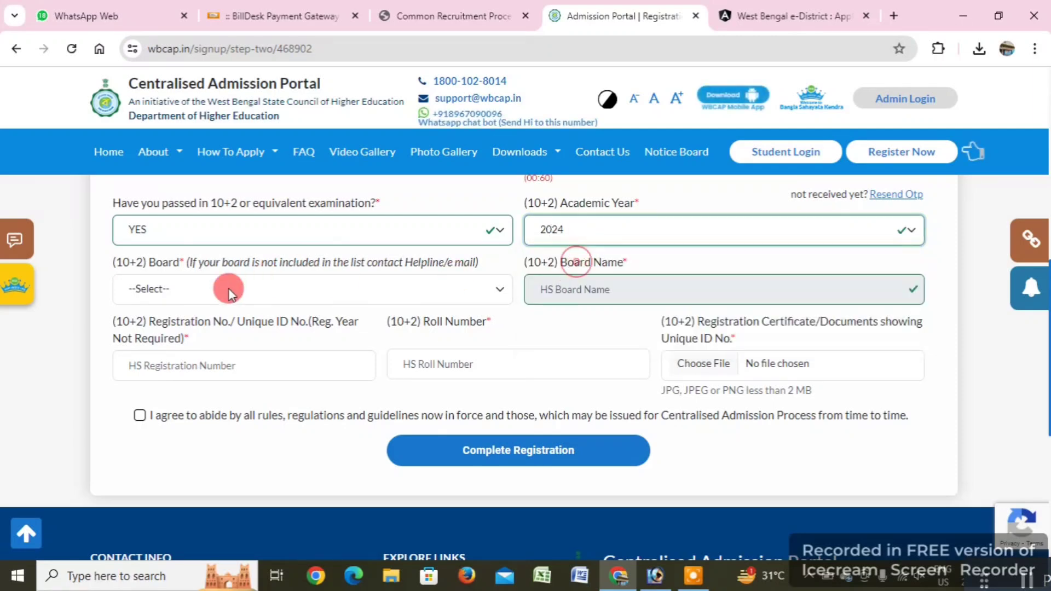
click(200, 295)
key(Down)
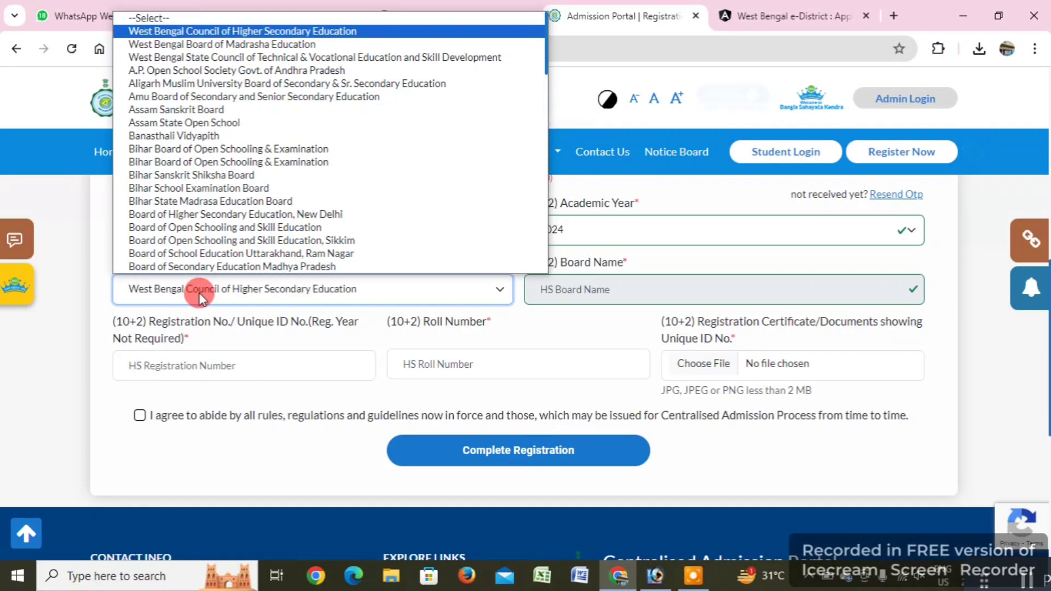
key(Return)
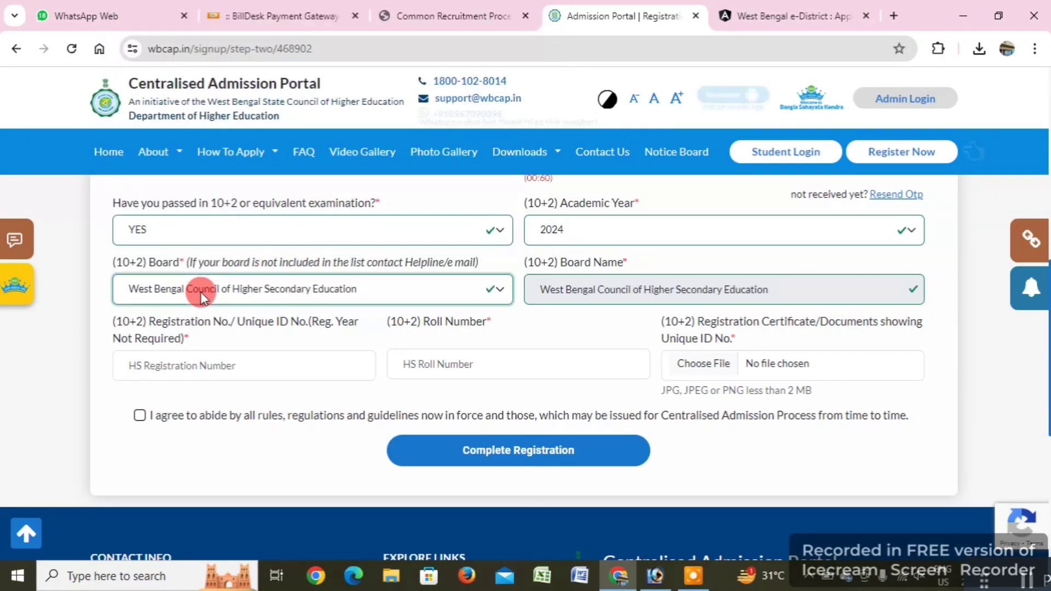
Enter the applicant's HS registration number and 10+2 roll number.
click(198, 359)
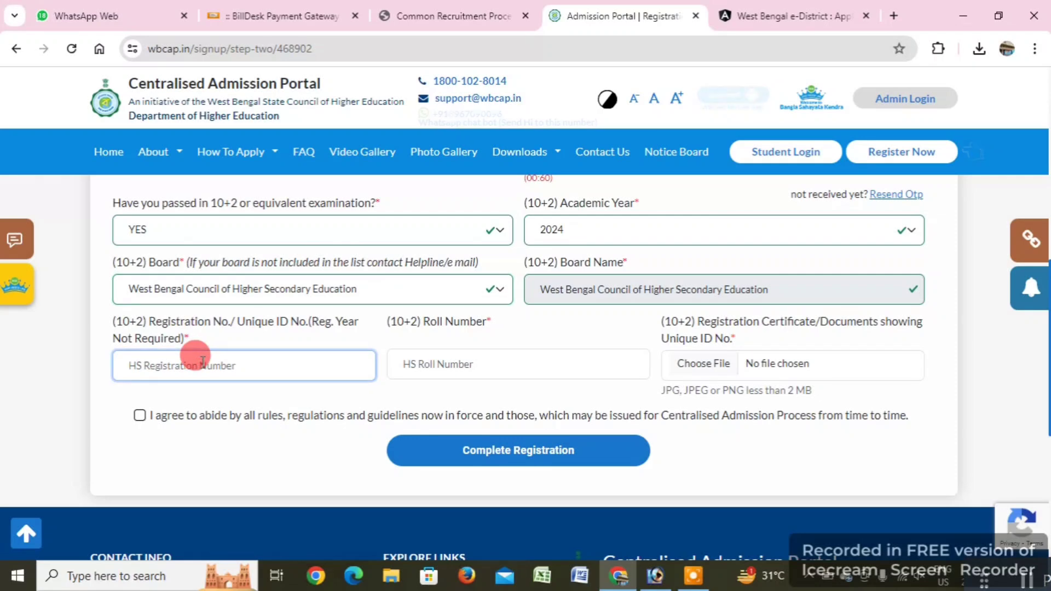
key(ctrl+v)
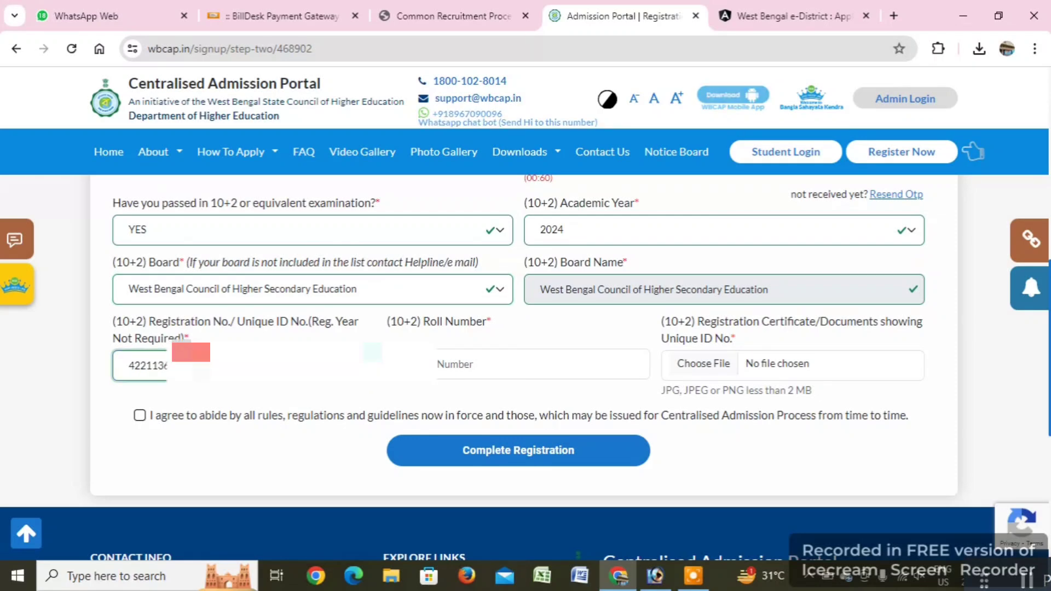
click(432, 355)
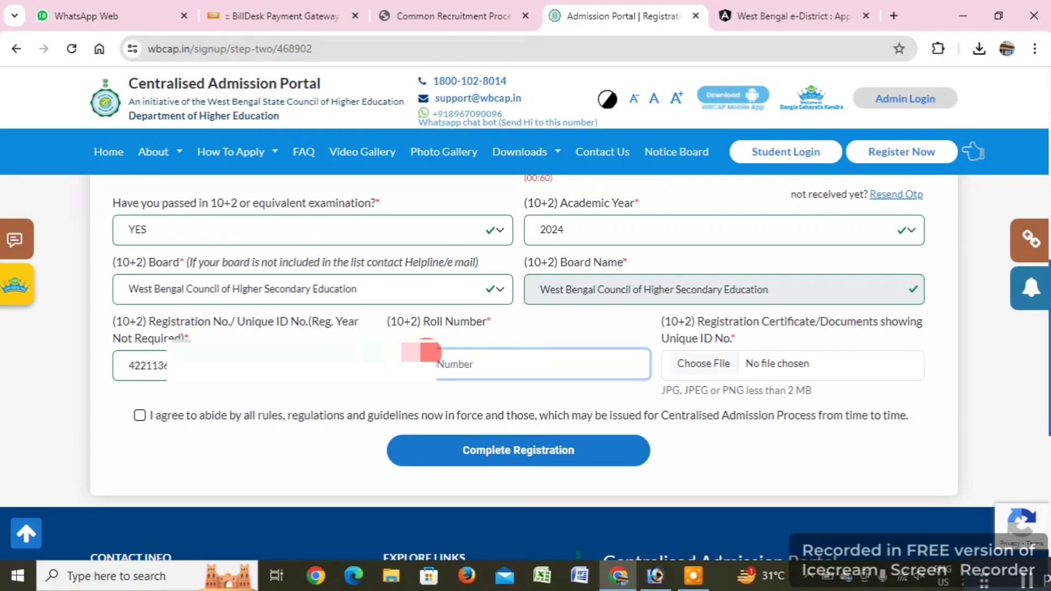
text(1330)
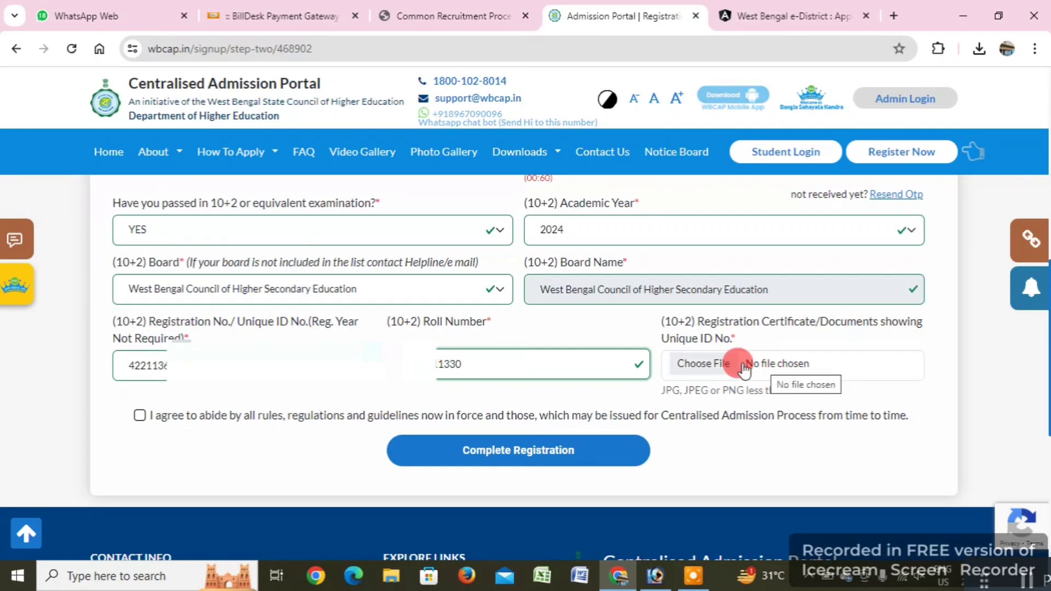
Attach the HS registration certificate JPG from the Desktop as the 10+2 document.
click(705, 364)
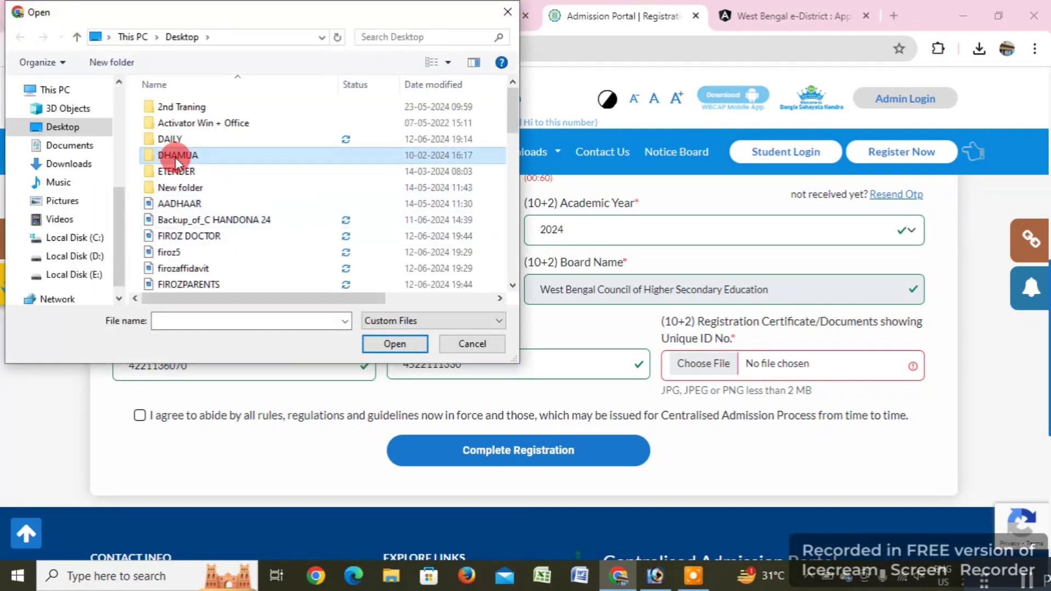
key(t)
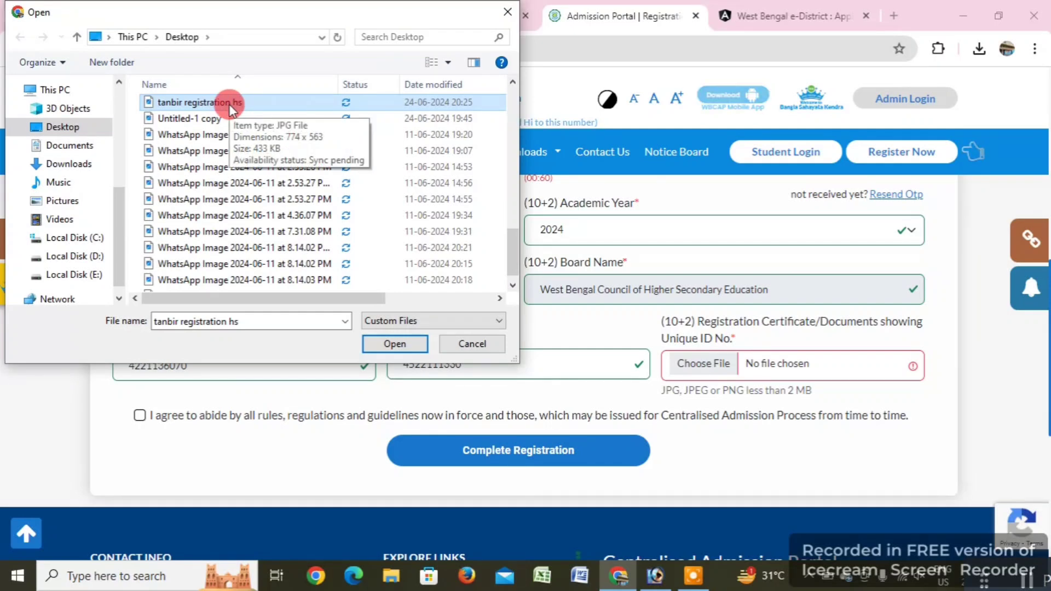
click(389, 343)
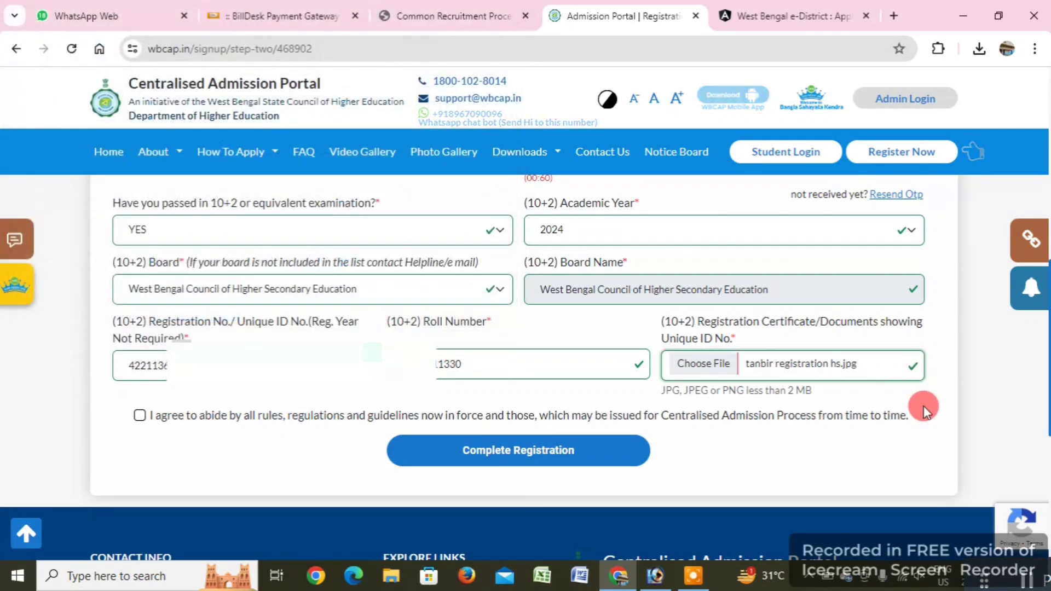
Agree to the admission rules and submit Complete Registration, reaching the Thank You message.
click(140, 415)
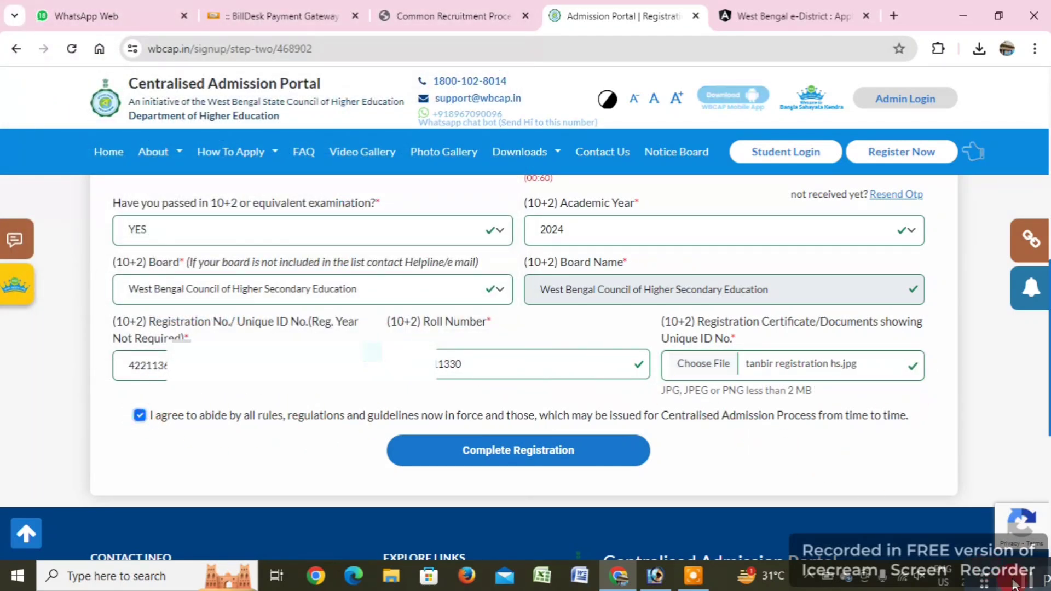
click(535, 452)
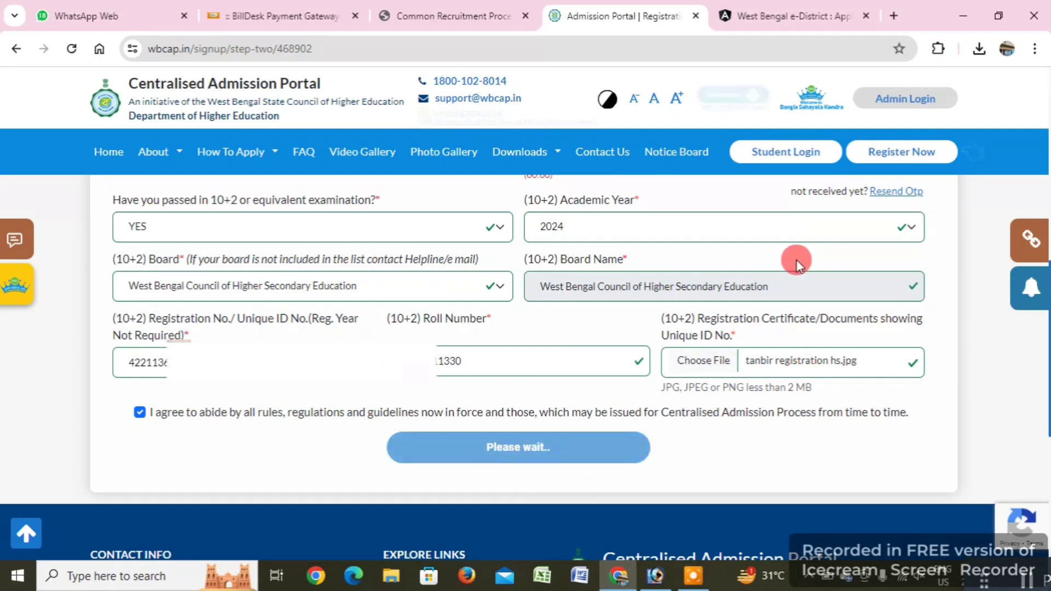
scroll(751, 424, up, 4)
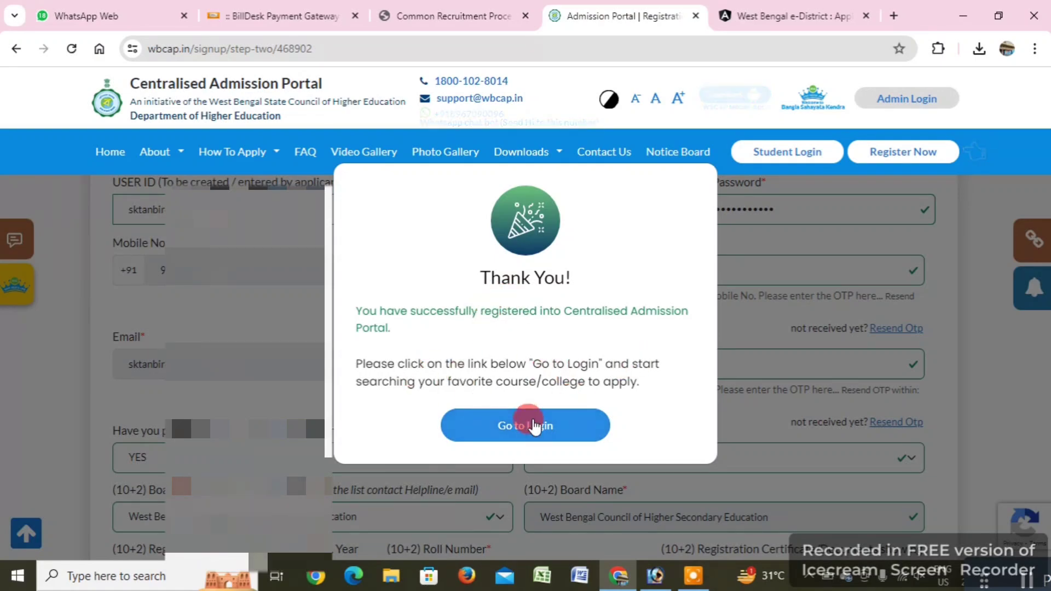
Go to the login page, enter the account's user ID and password, and log in.
click(517, 423)
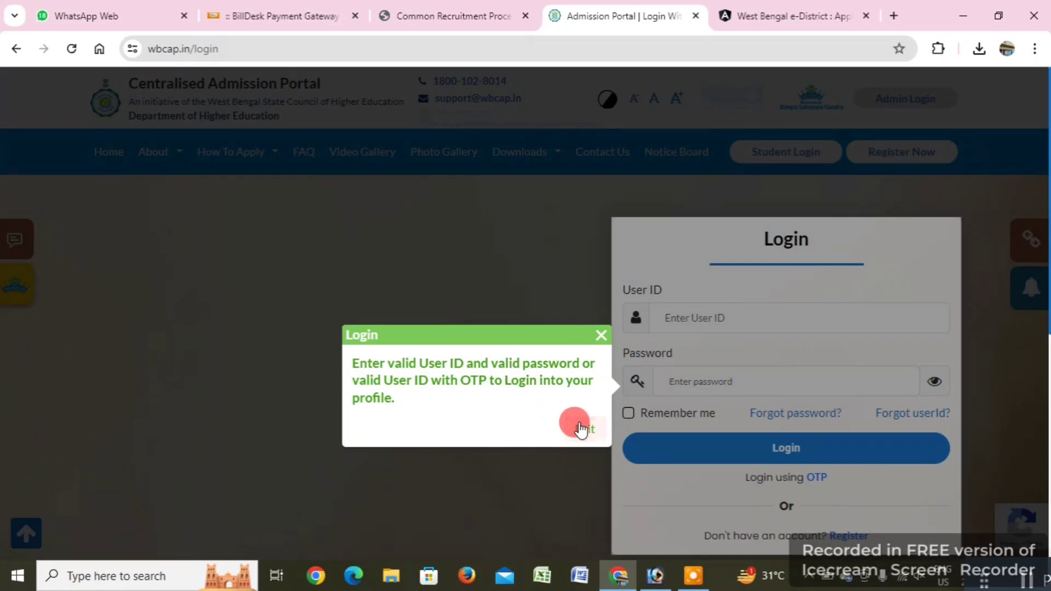
click(576, 428)
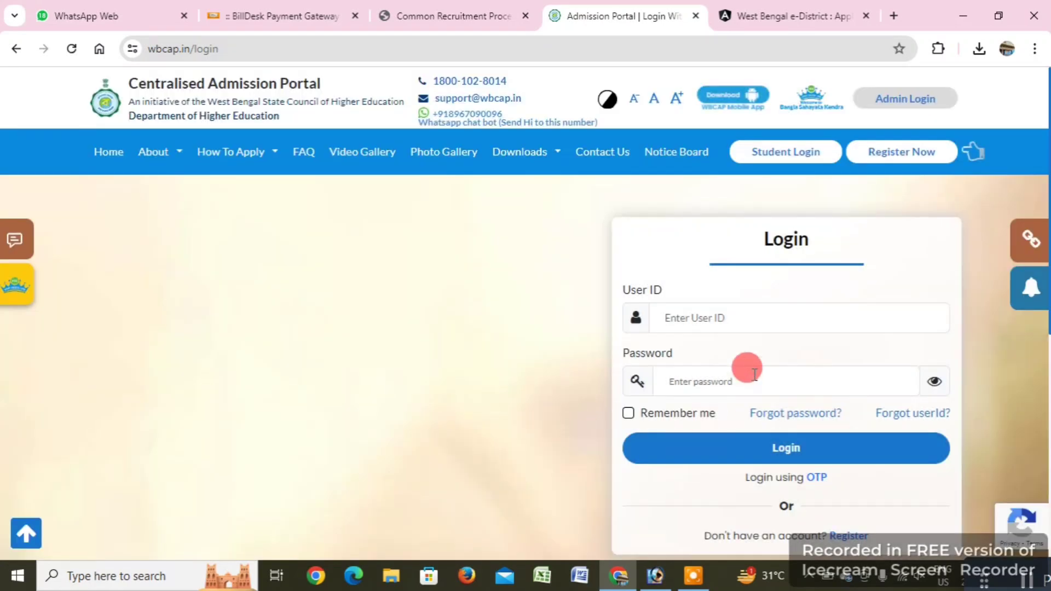
click(706, 317)
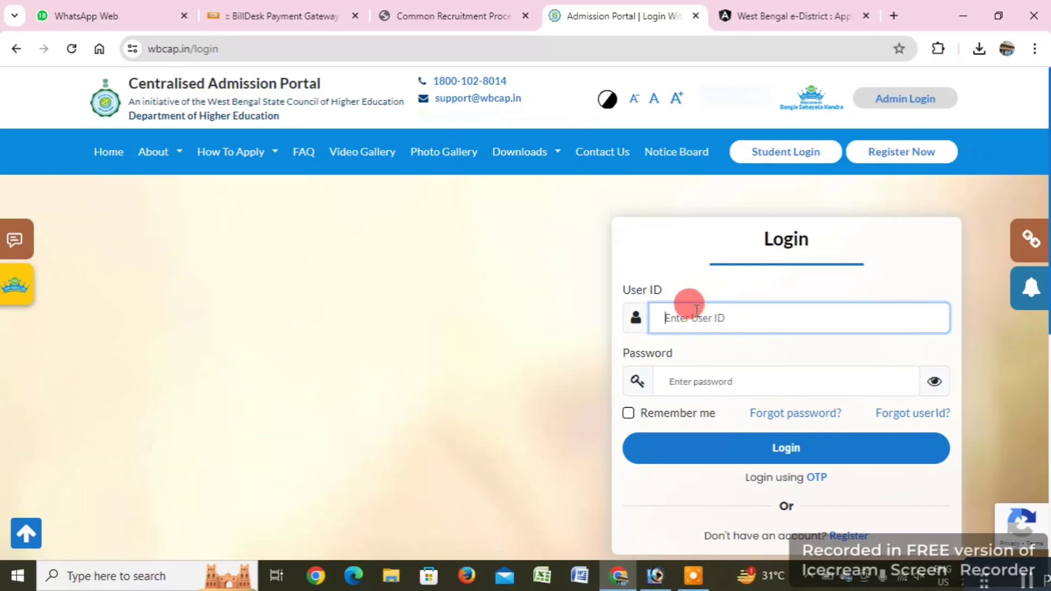
click(810, 314)
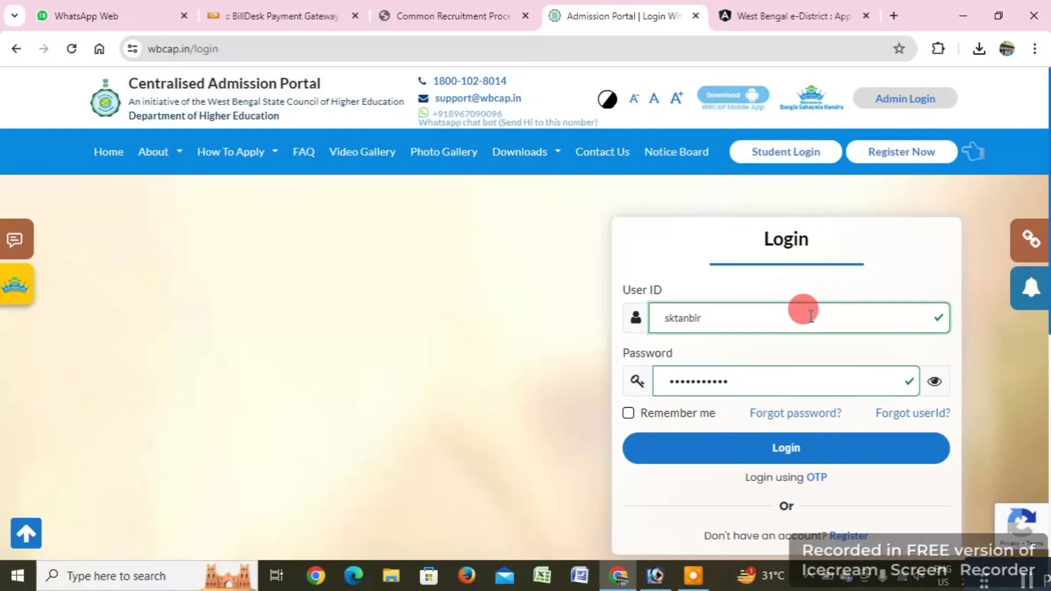
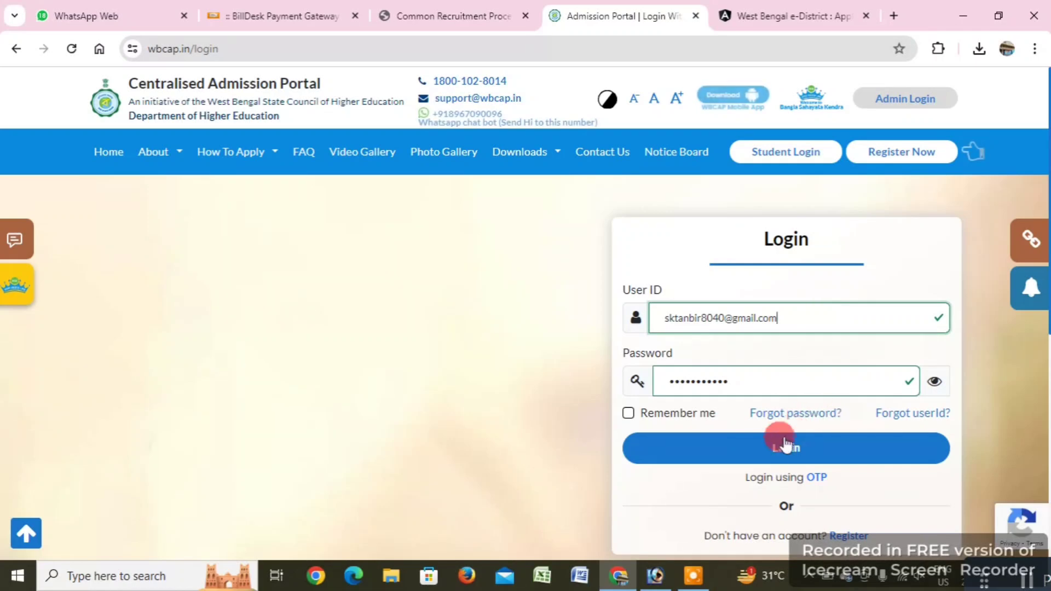
click(776, 447)
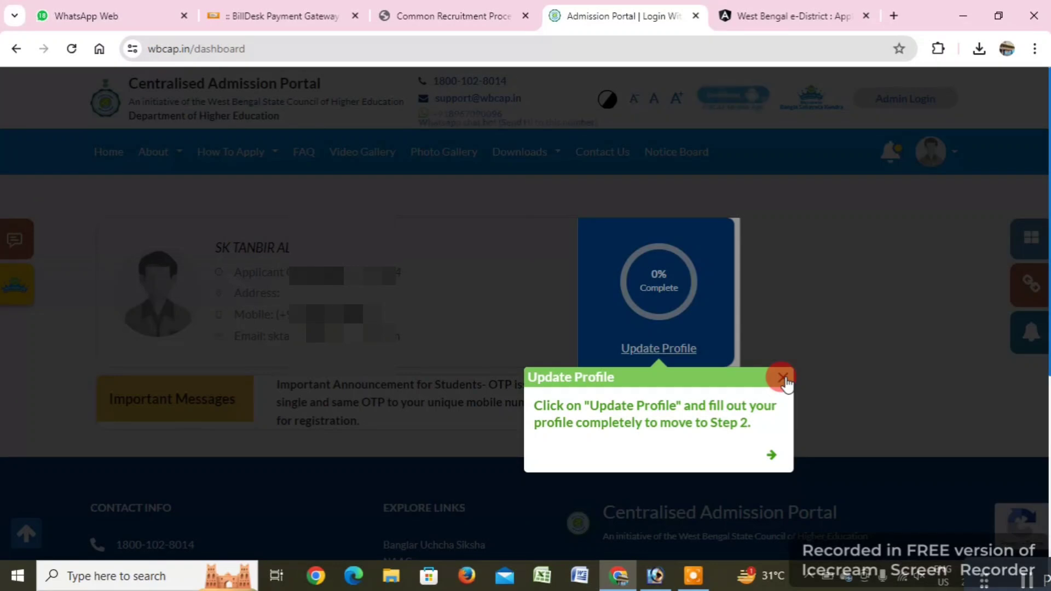
Open Update Profile past its guide tips and scroll through the pre-filled Personal Information form.
click(783, 377)
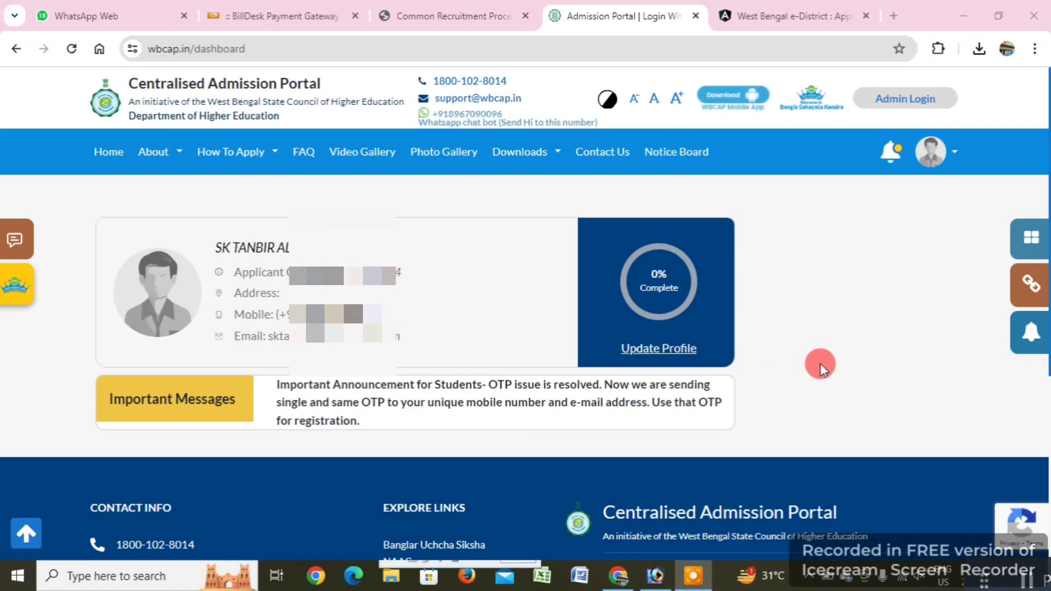
click(640, 356)
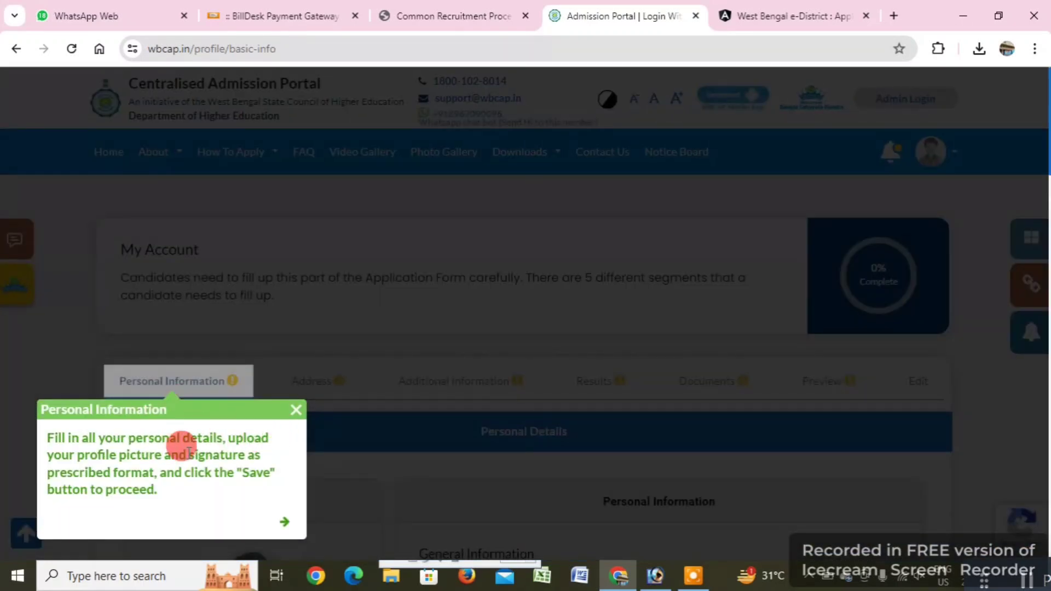
click(295, 411)
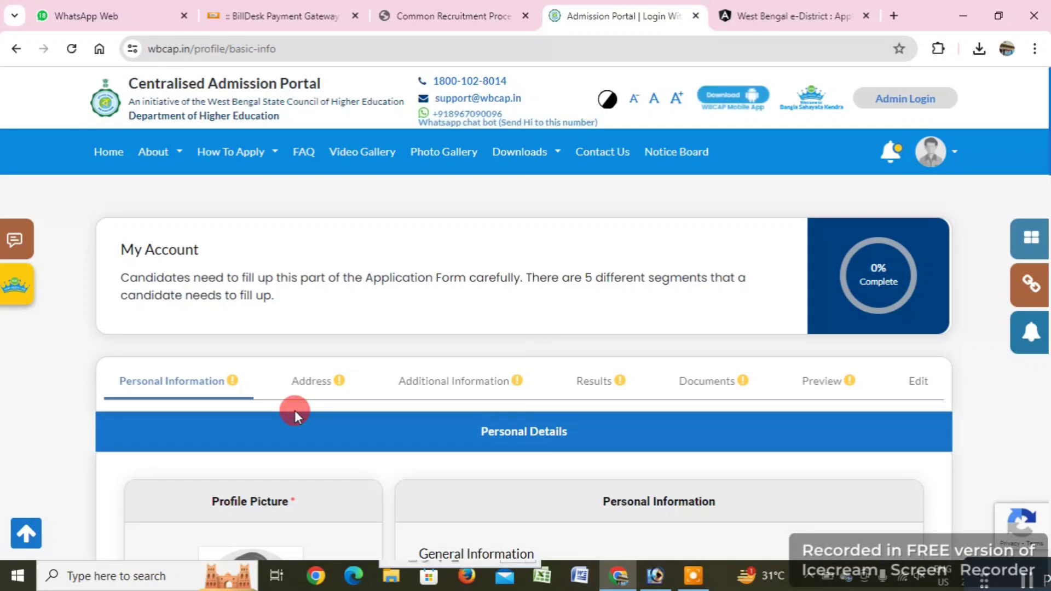
scroll(446, 387, down, 3)
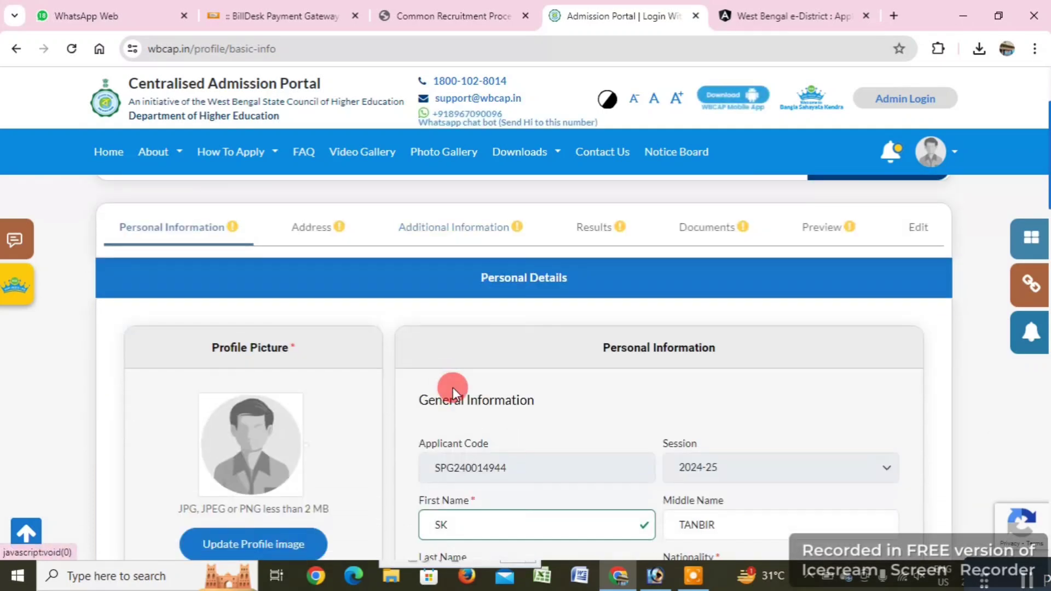
scroll(452, 386, down, 3)
scroll(377, 373, down, 2)
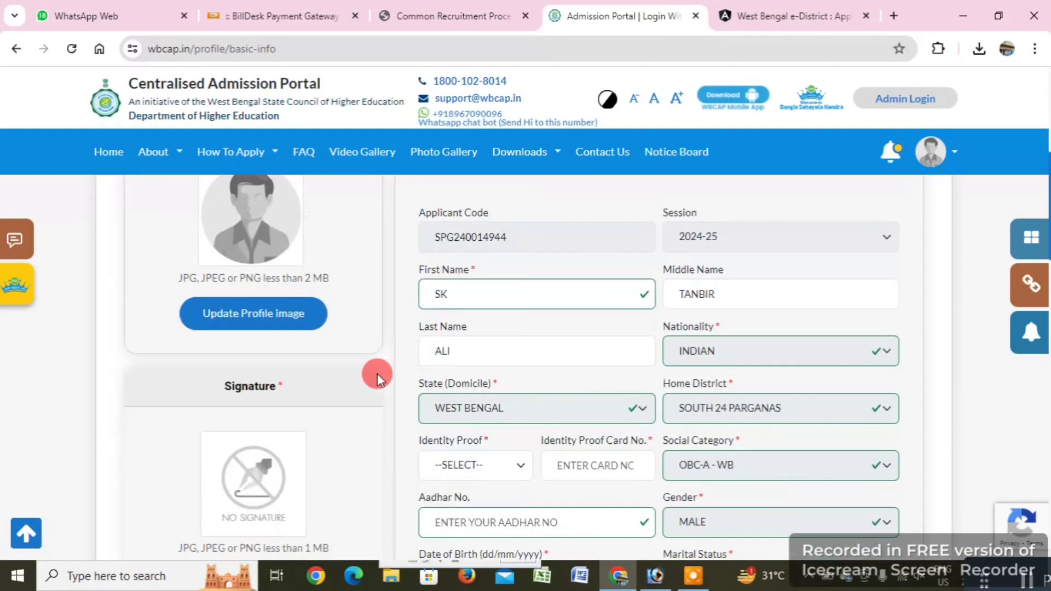
scroll(377, 374, down, 2)
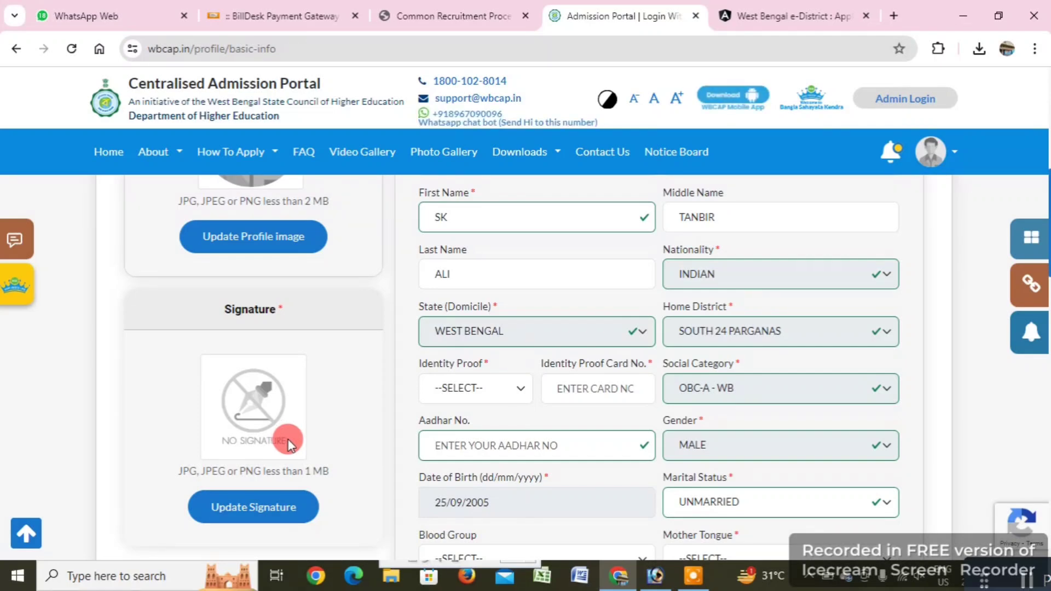
scroll(288, 444, up, 3)
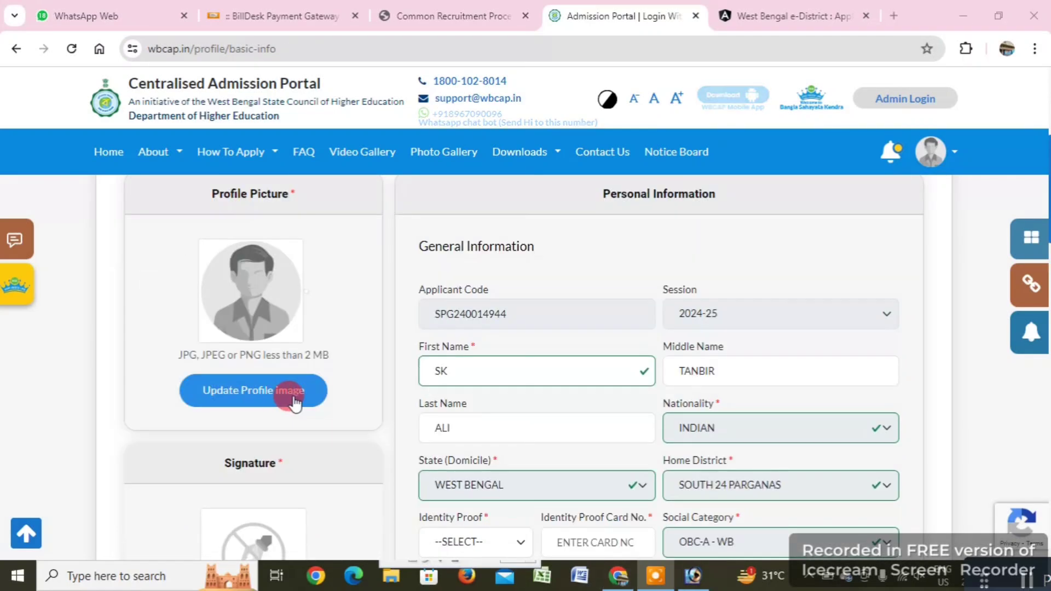
Upload the applicant's photo file from the Desktop and save it as the profile image.
click(272, 391)
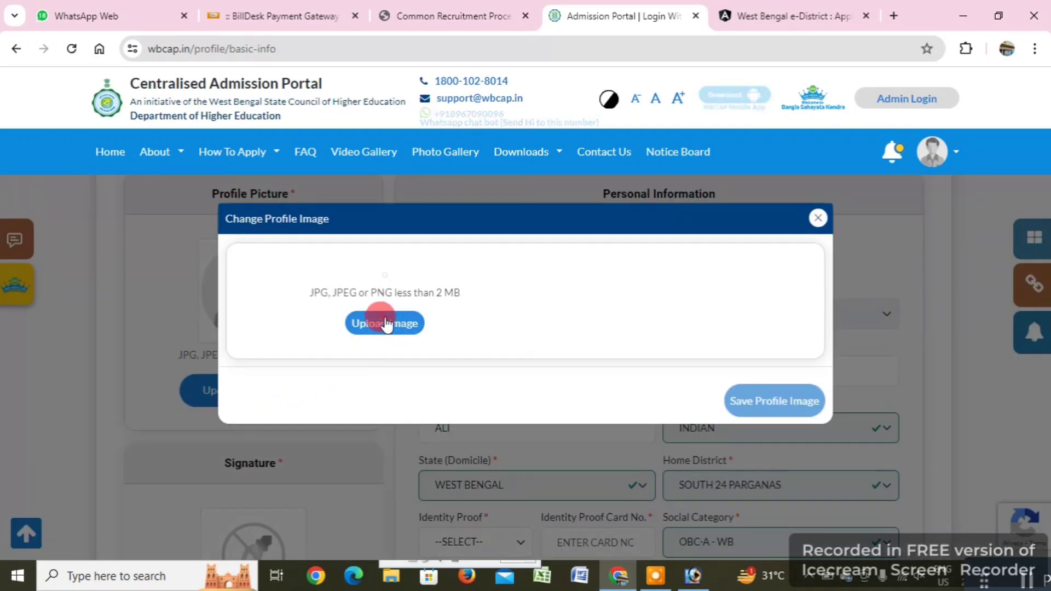
click(386, 323)
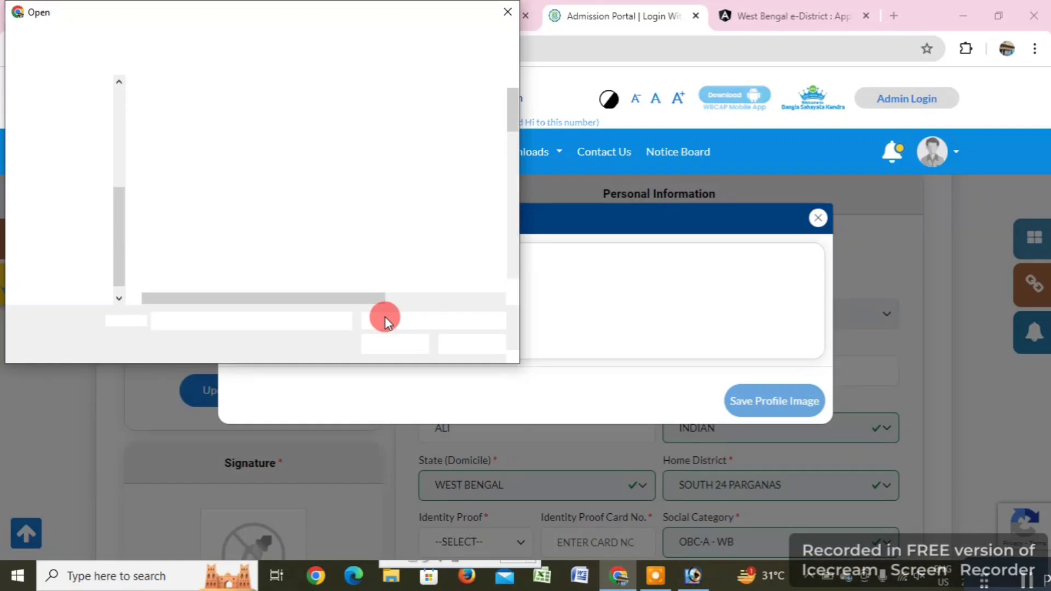
click(207, 140)
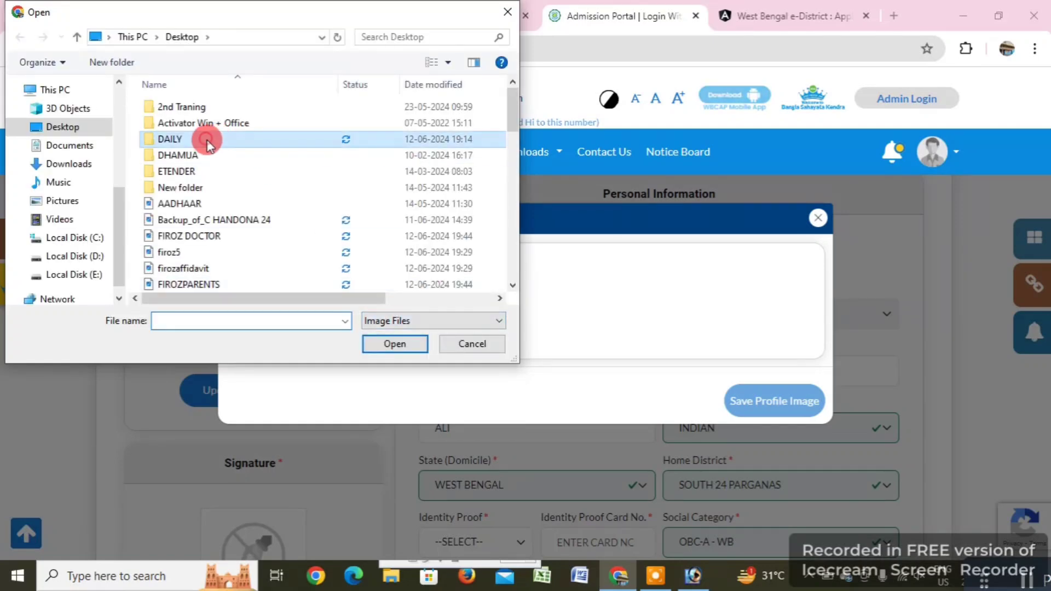
key(t)
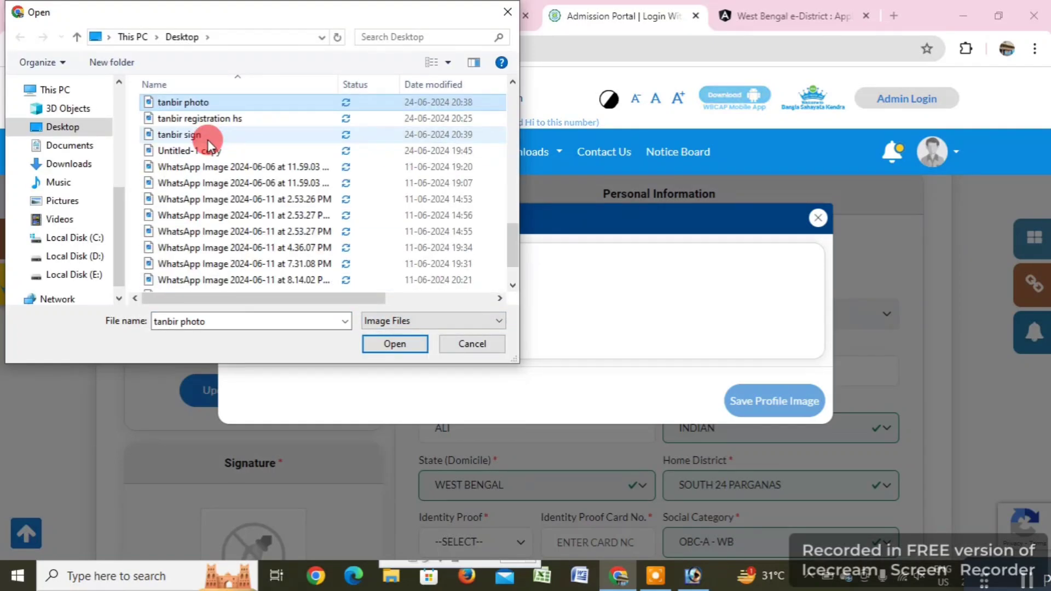
click(404, 339)
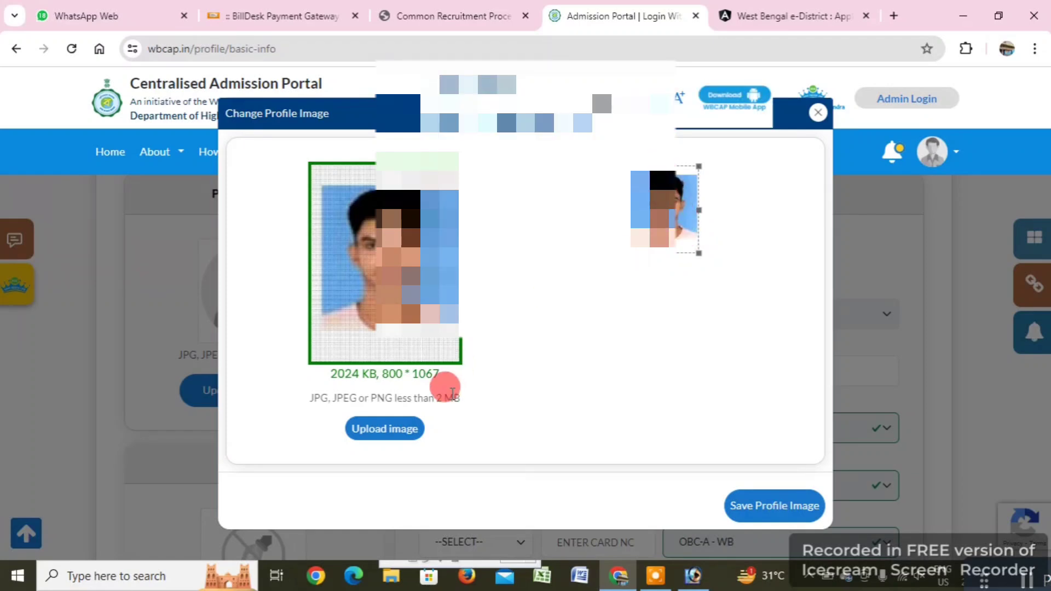
click(766, 517)
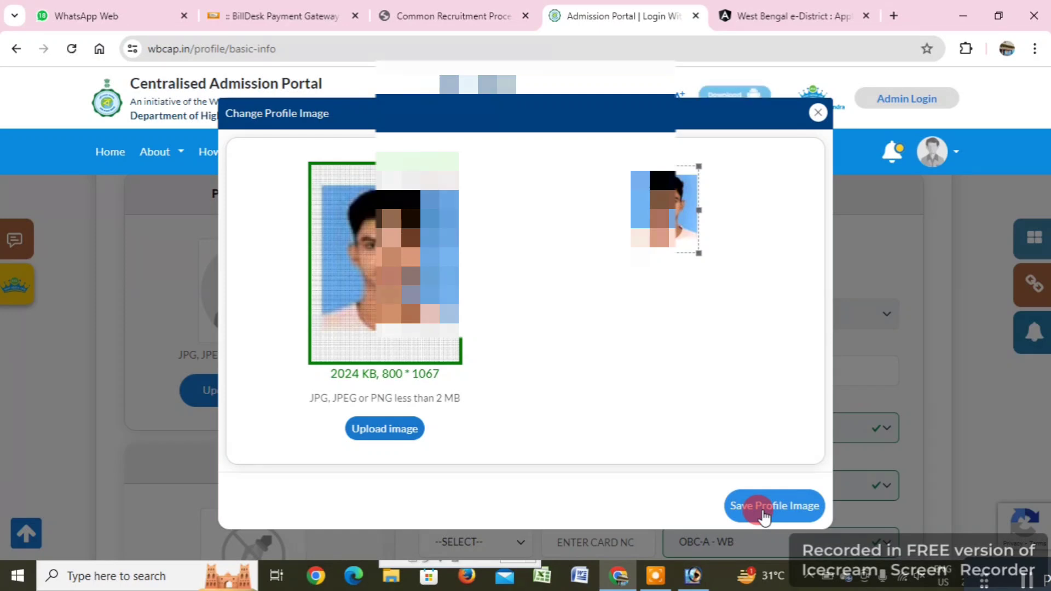
click(765, 515)
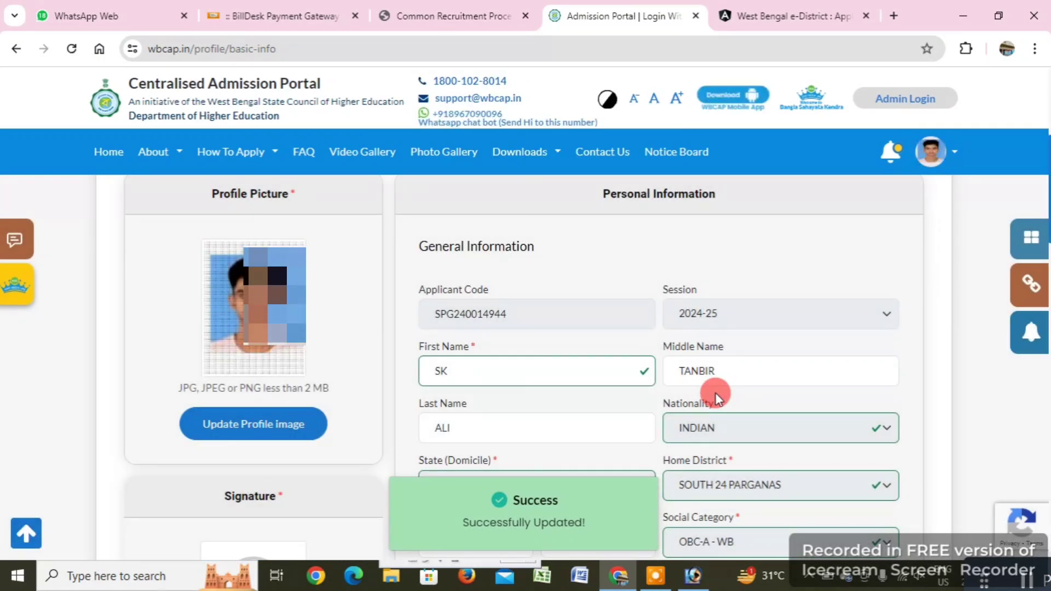
scroll(404, 392, down, 6)
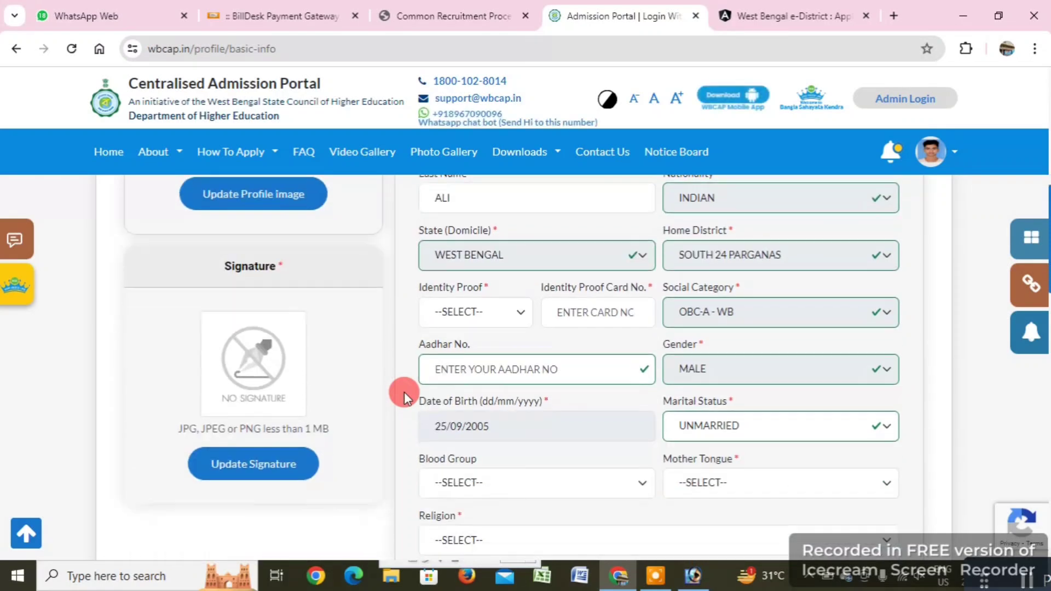
Upload the applicant's signature image from the Desktop and save it under Signature.
click(260, 397)
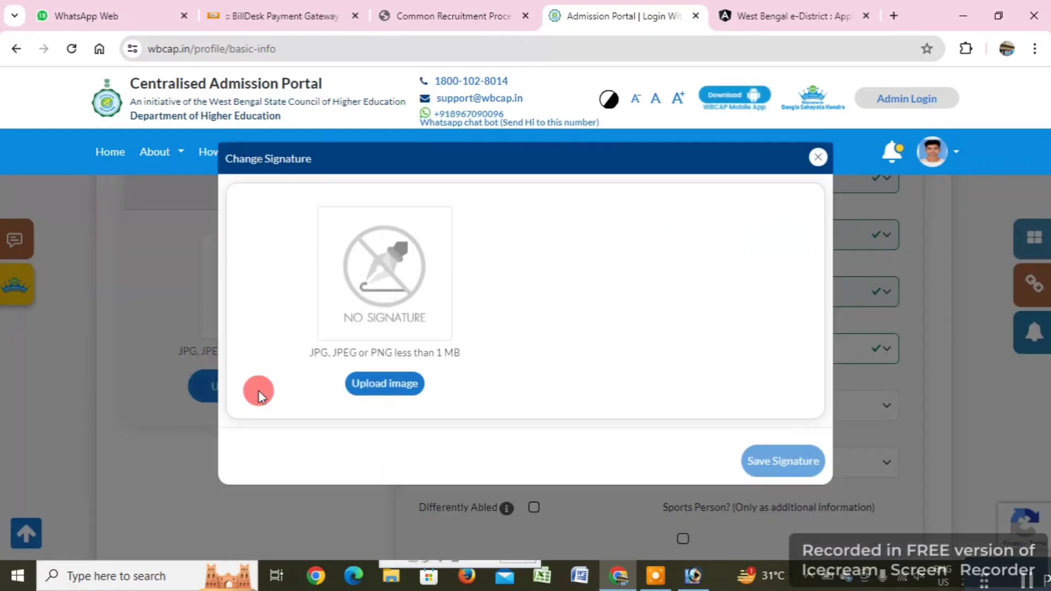
click(389, 384)
click(392, 387)
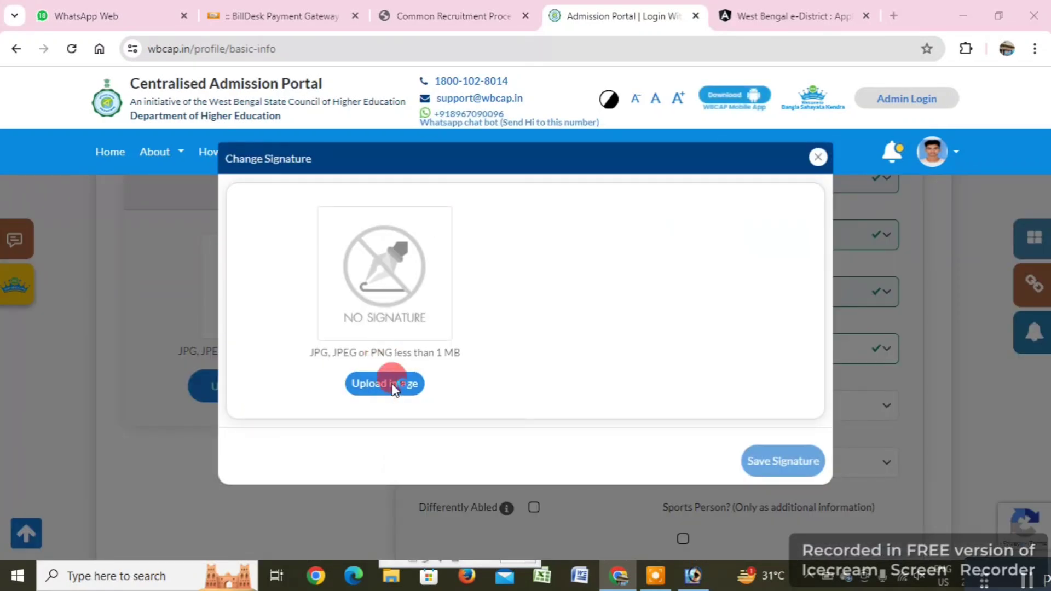
click(215, 154)
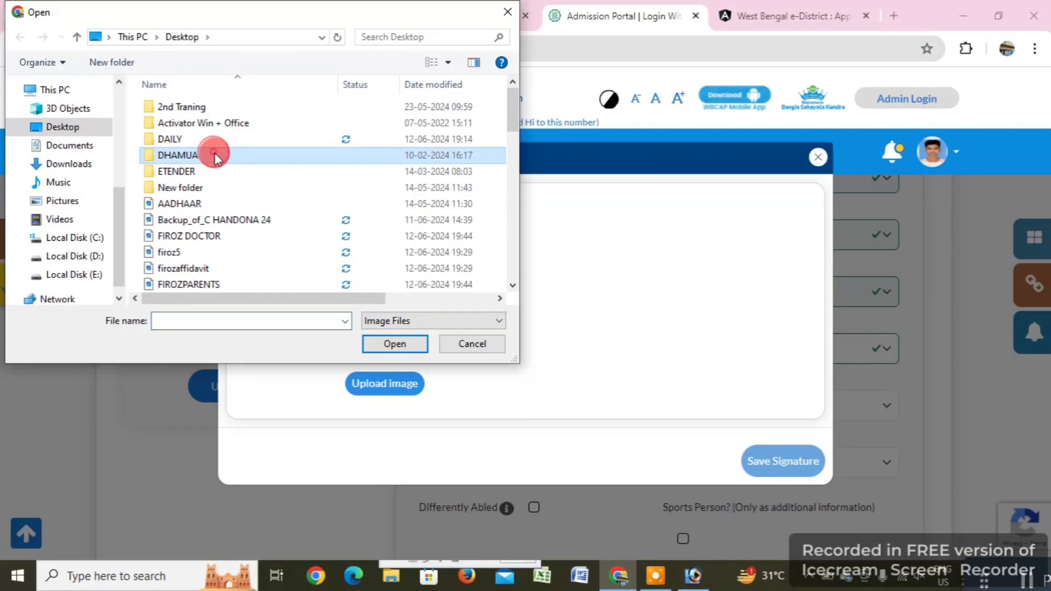
key(t)
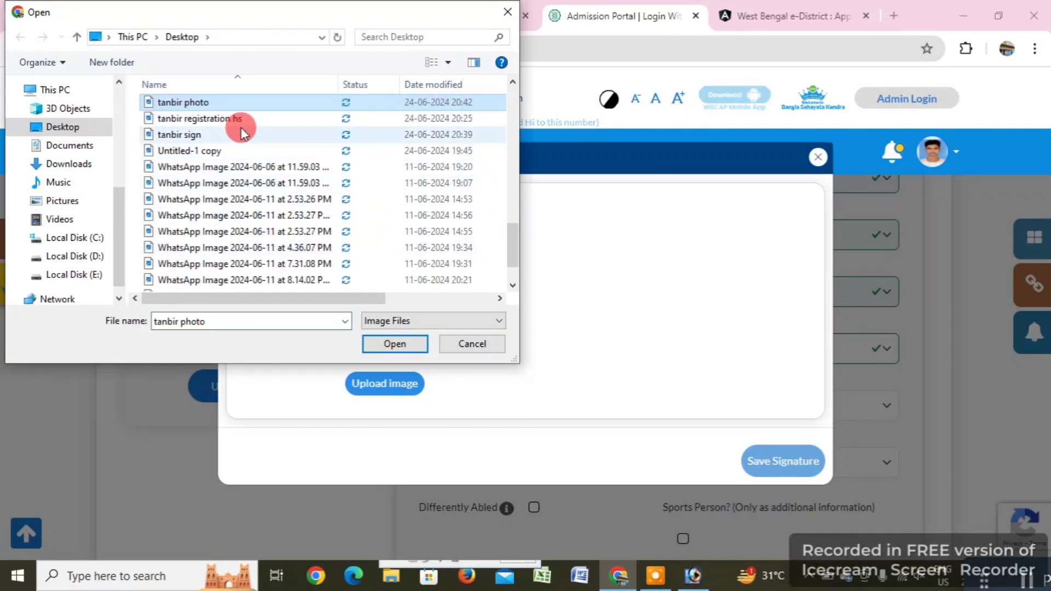
click(216, 135)
double_click(217, 136)
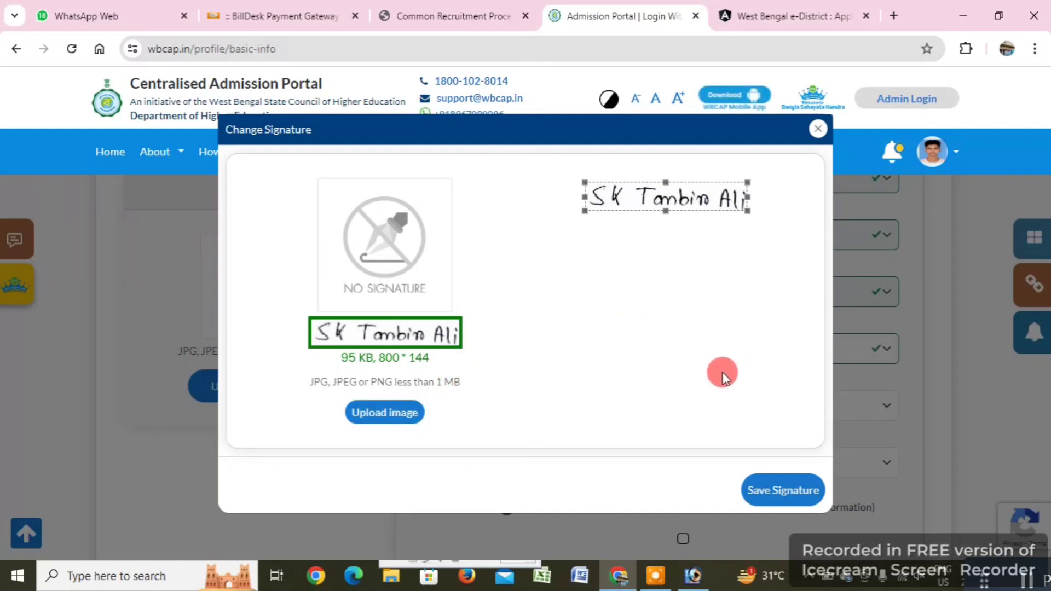
click(783, 490)
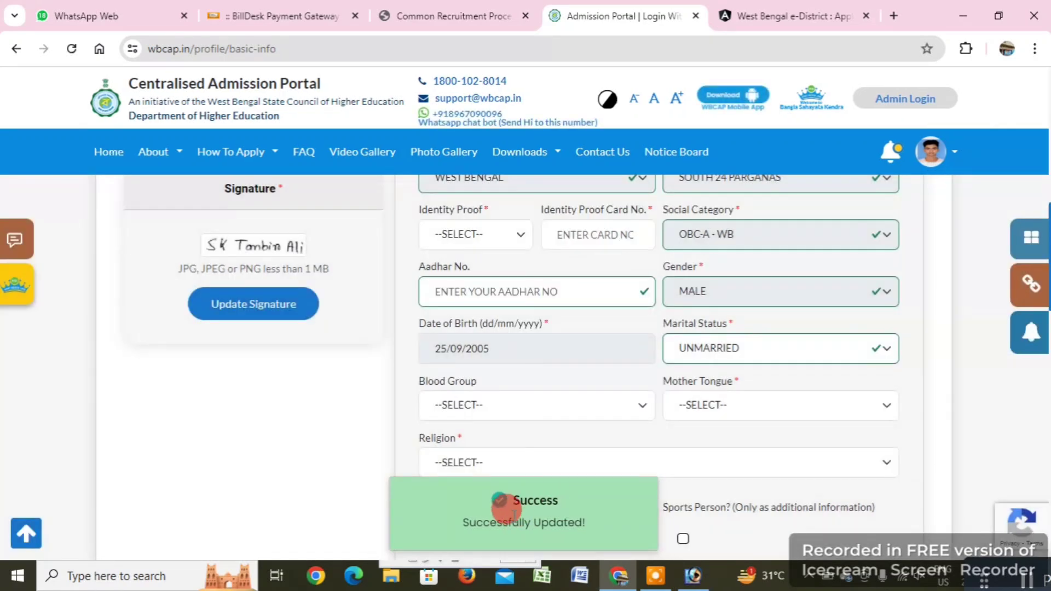
scroll(319, 350, up, 2)
scroll(319, 353, up, 4)
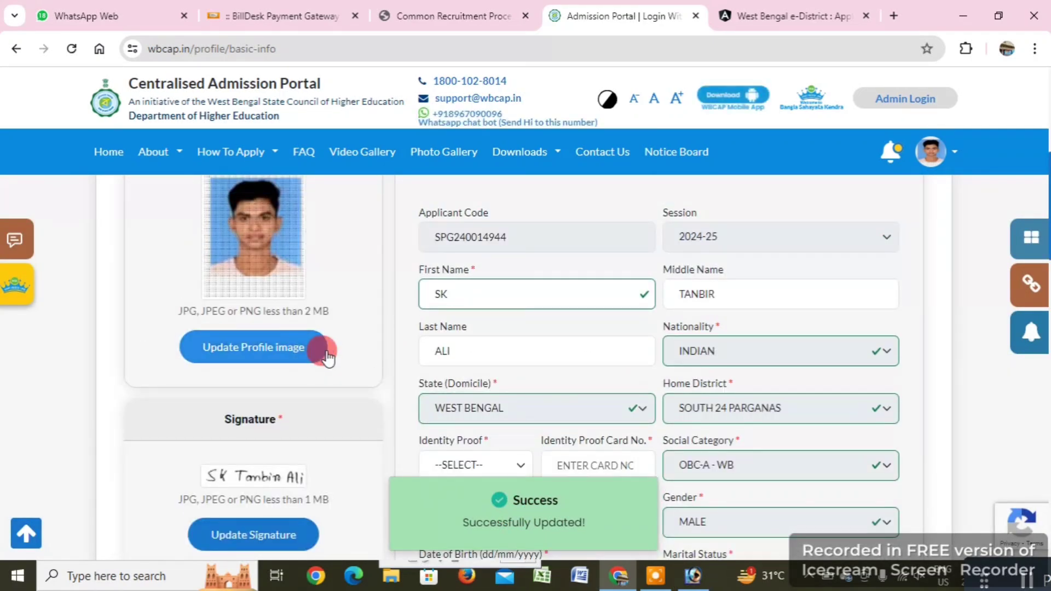
scroll(751, 394, down, 2)
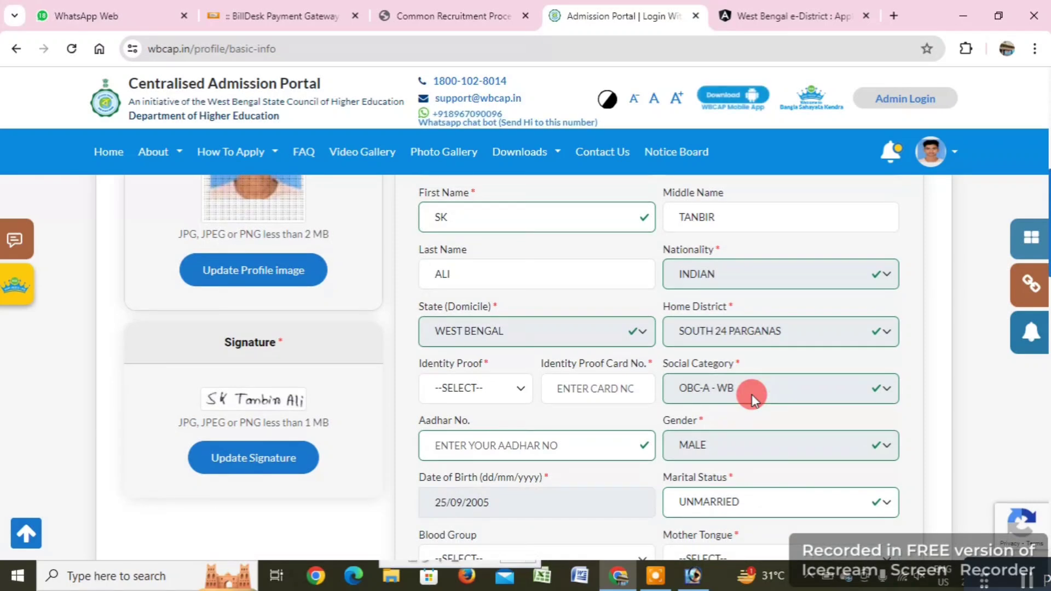
Set identity proof to AADHAAR CARD and paste in the card number.
scroll(751, 394, down, 2)
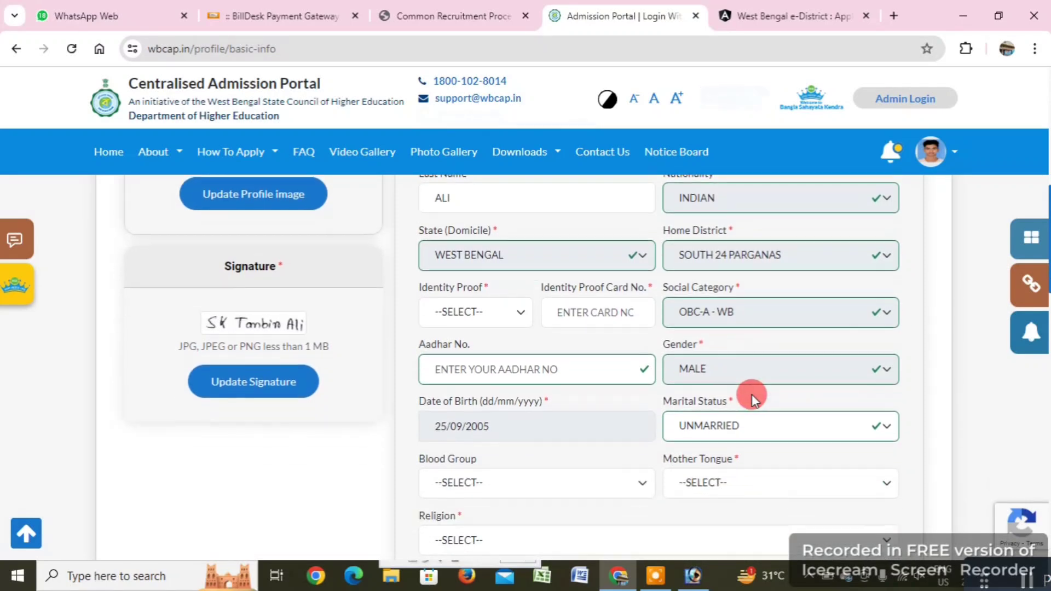
click(455, 312)
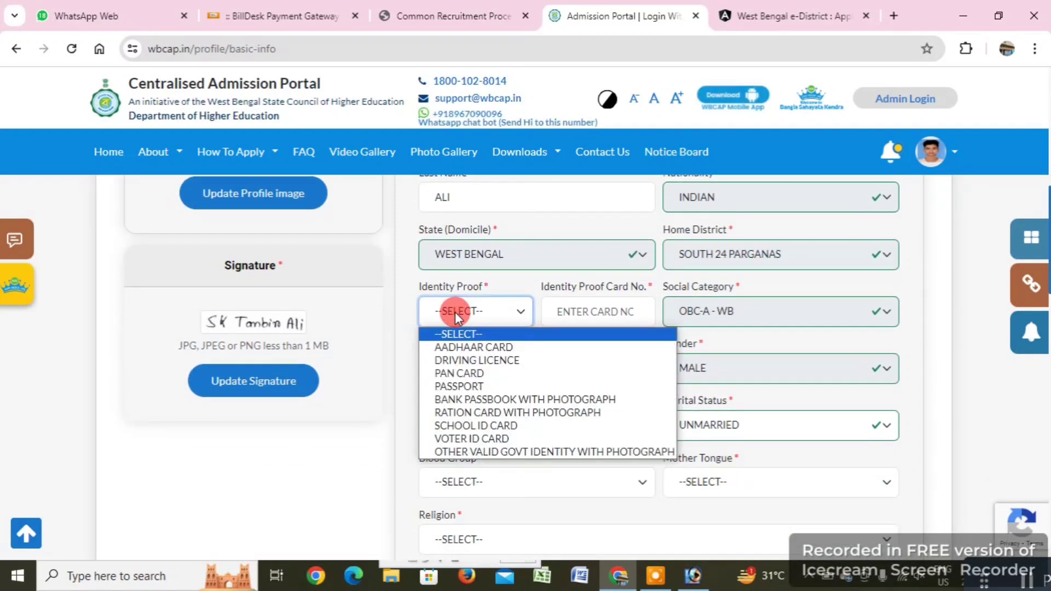
click(474, 344)
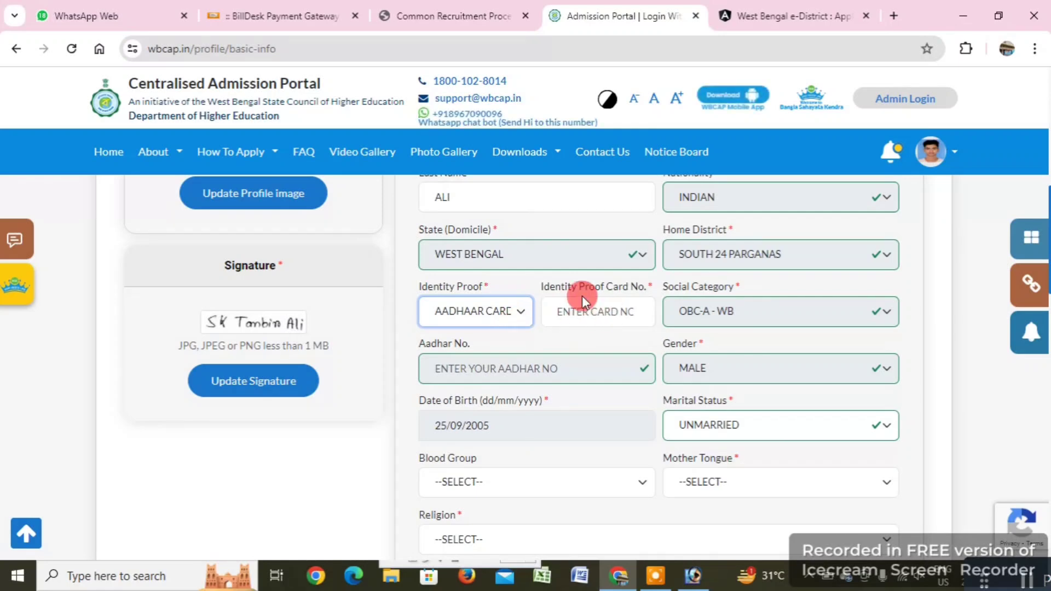
click(604, 312)
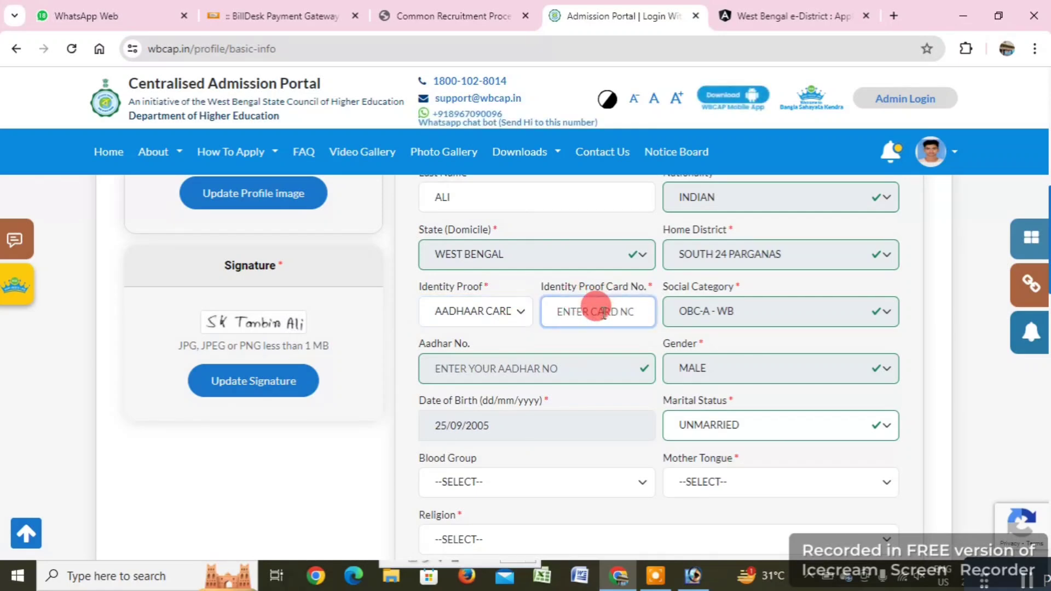
key(ctrl+v)
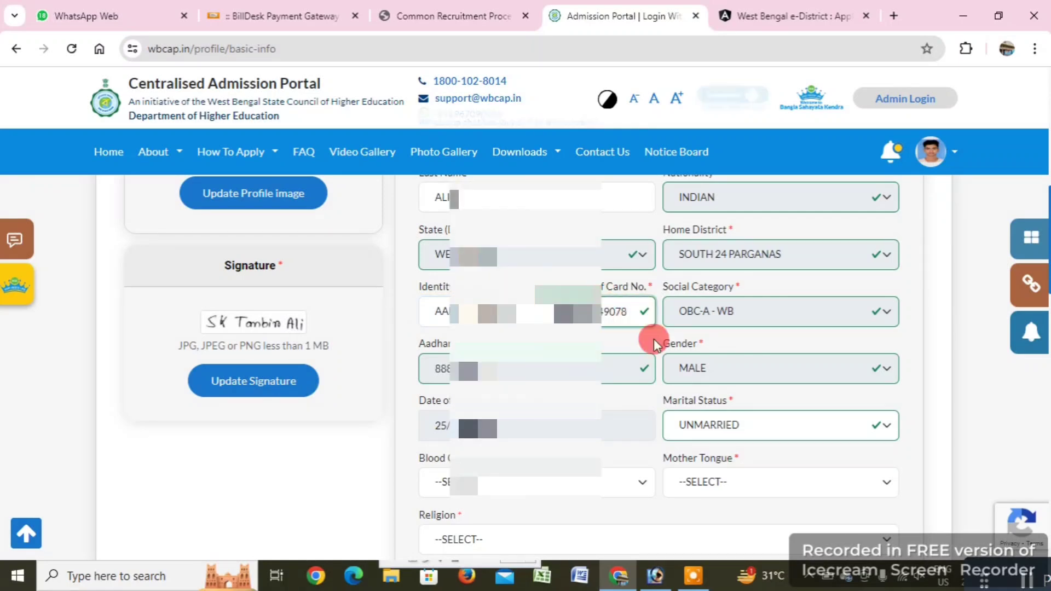
click(759, 343)
click(727, 339)
Set marital status UNMARRIED, blood group B+, mother tongue BENGALI (BANGLA), religion ISLAM.
scroll(706, 376, down, 4)
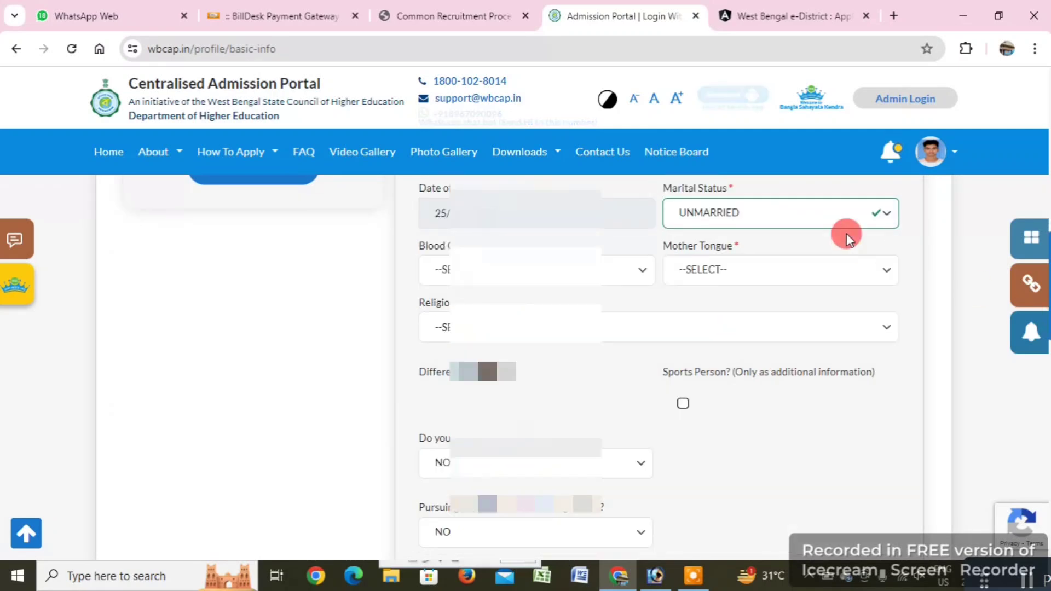
click(717, 211)
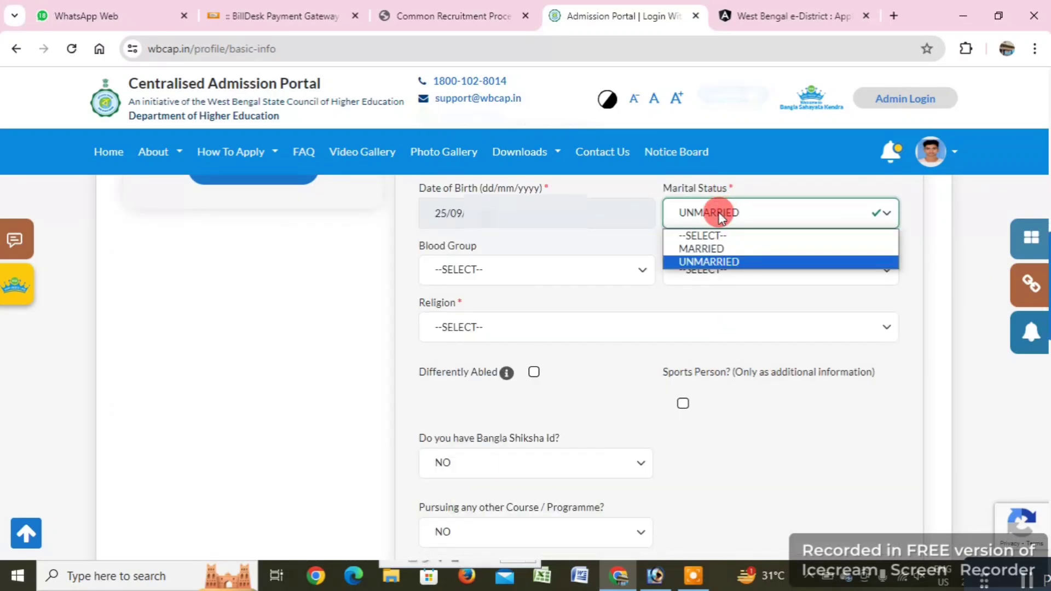
click(718, 212)
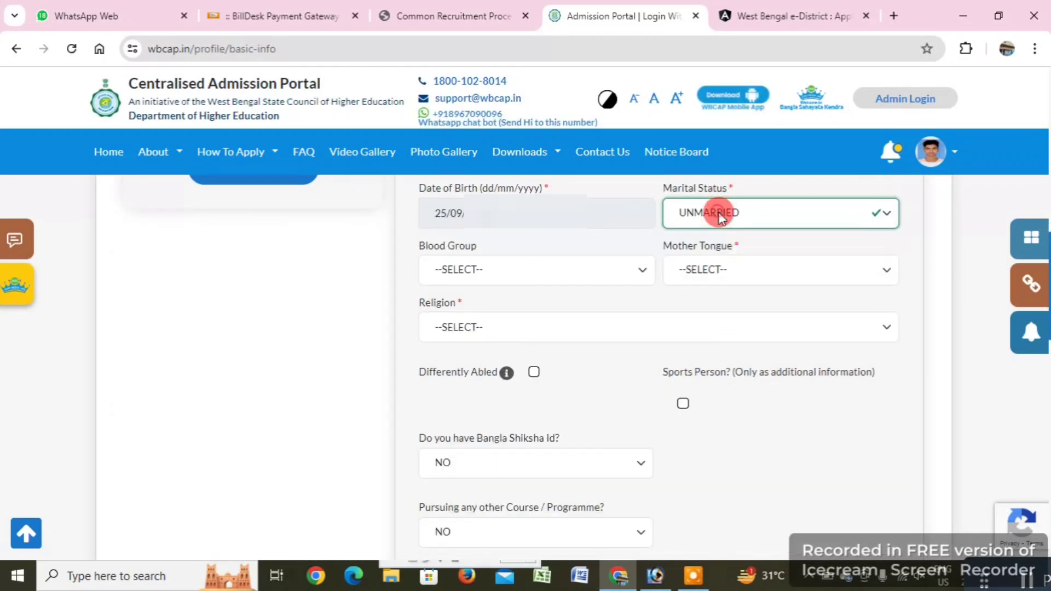
click(454, 269)
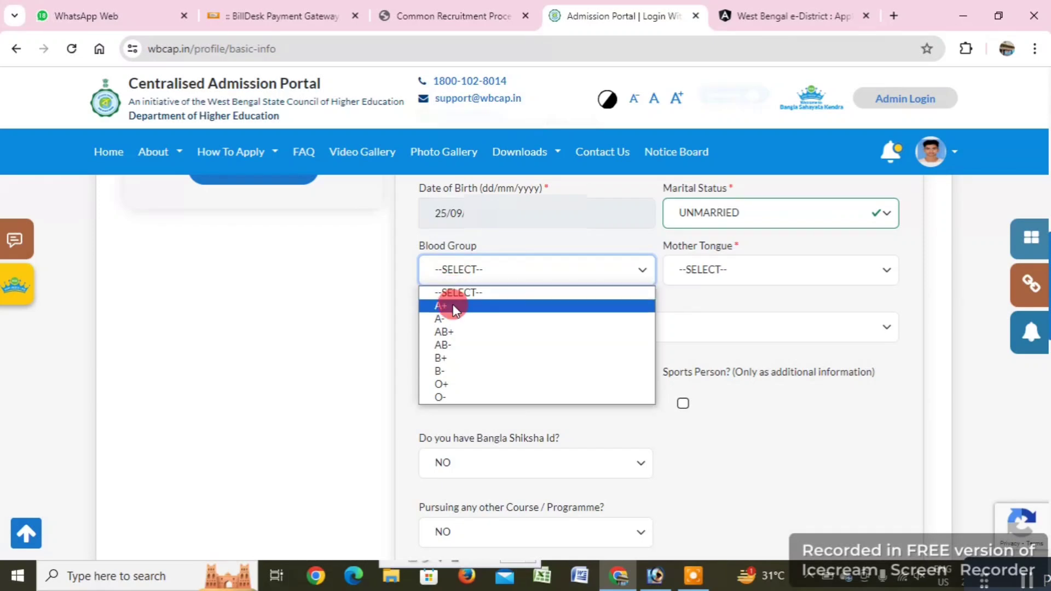
click(454, 356)
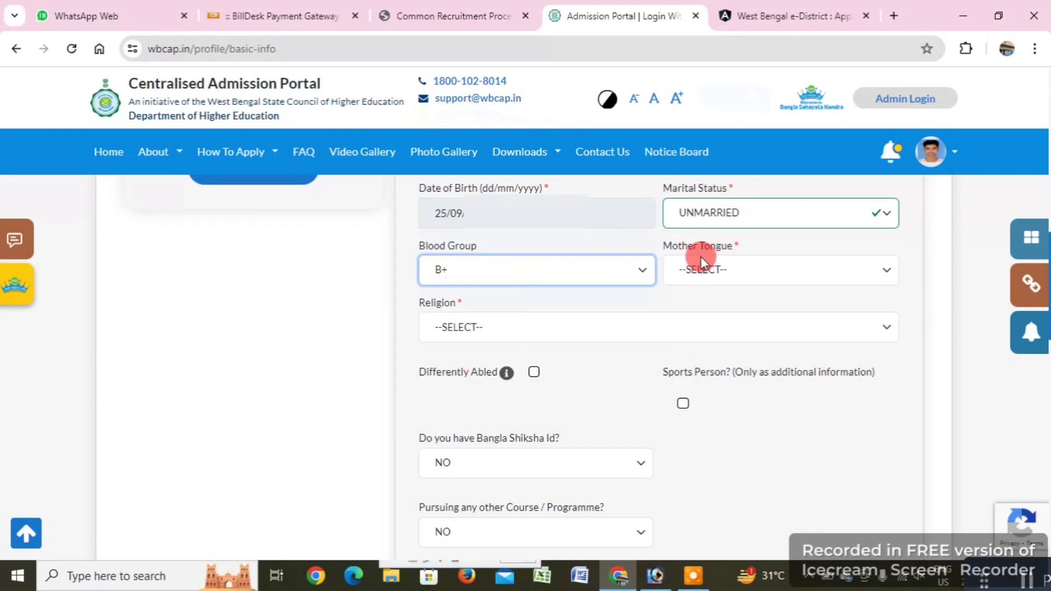
click(722, 269)
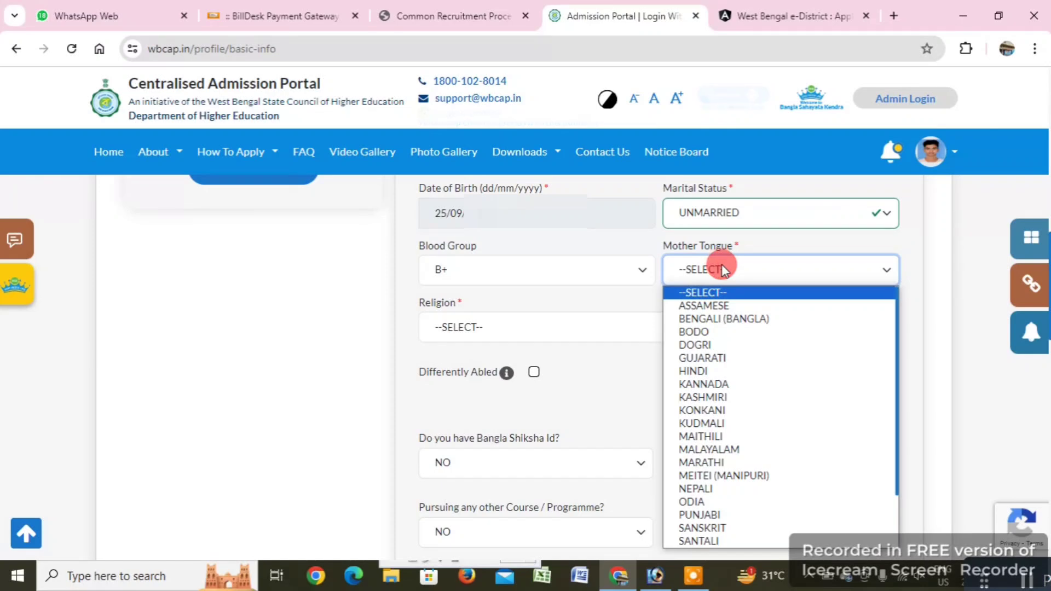
click(762, 323)
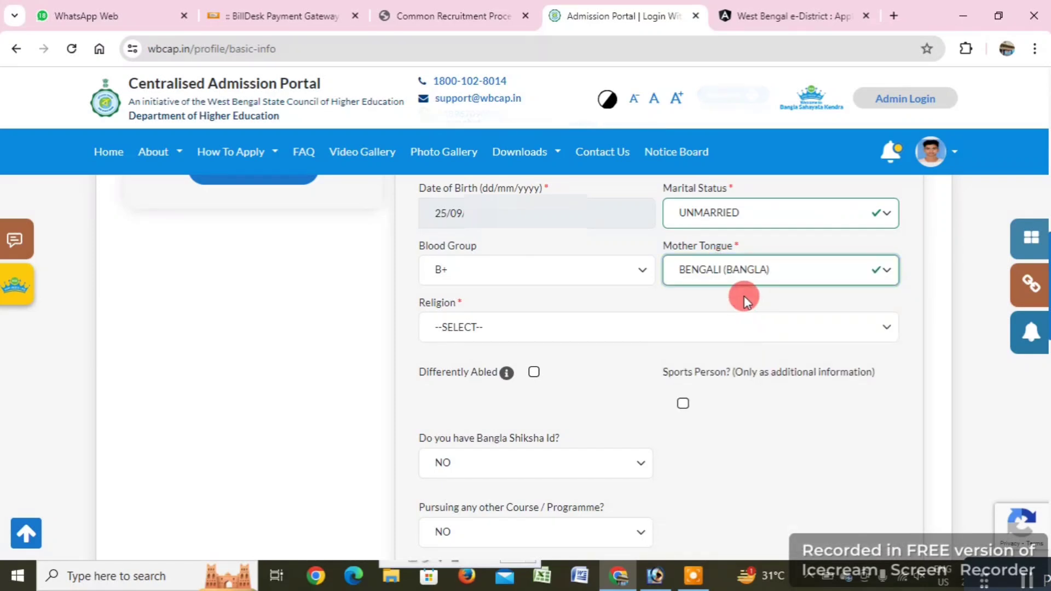
click(469, 327)
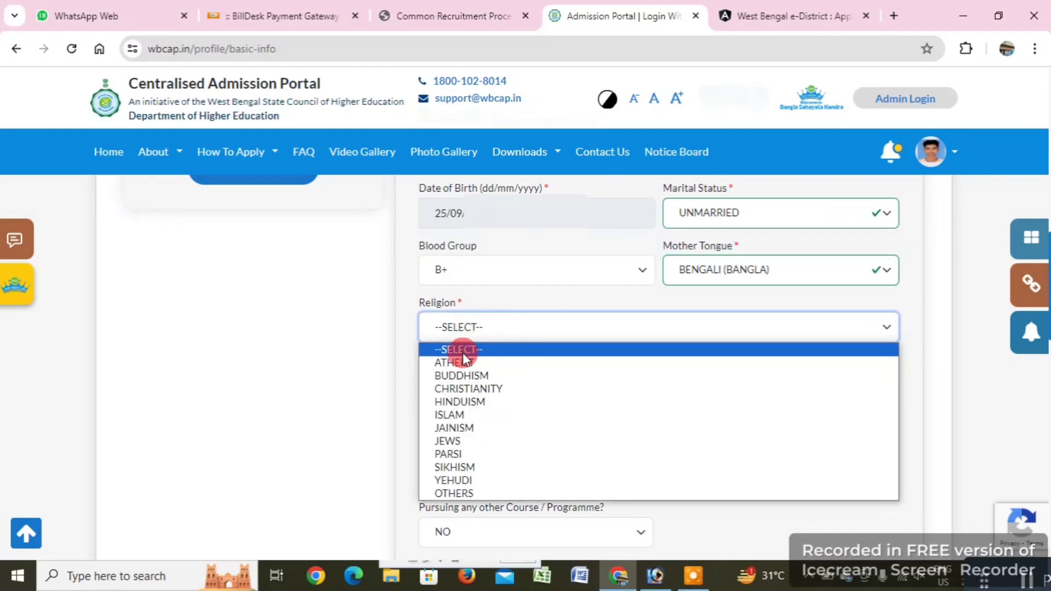
click(453, 414)
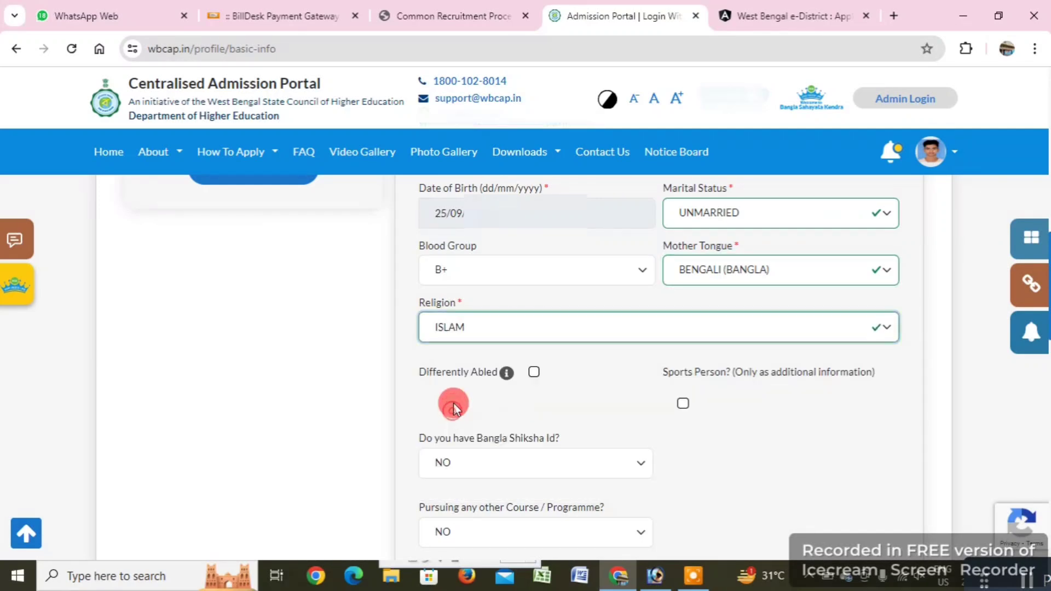
Leave Differently Abled unticked and tick Sports Person.
click(534, 372)
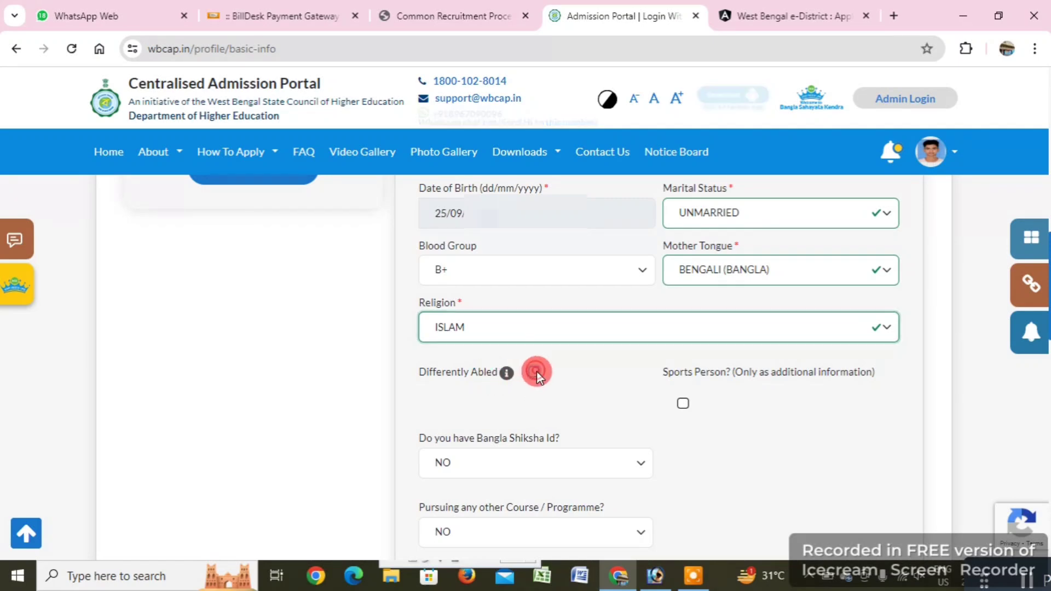
click(535, 372)
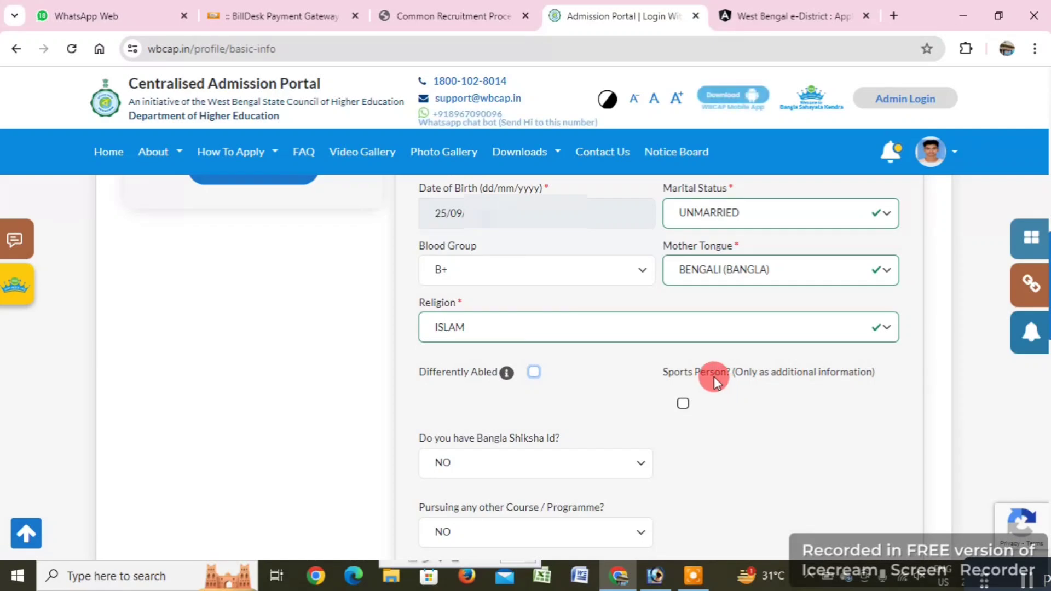
click(683, 404)
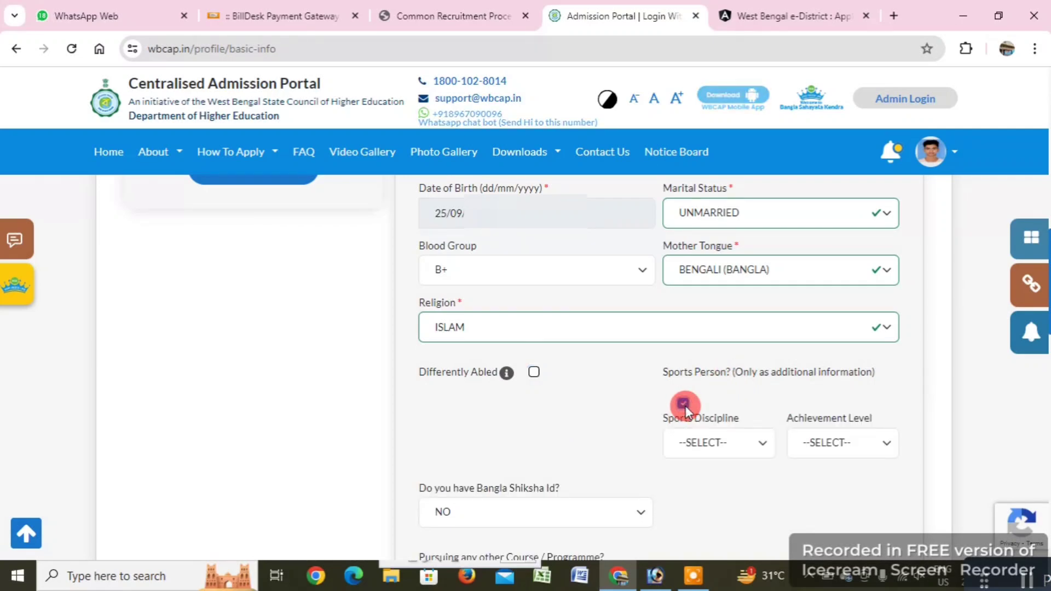
scroll(685, 407, down, 5)
click(467, 356)
Enter DHAMUA as the nearest railway station.
text(DHAMU)
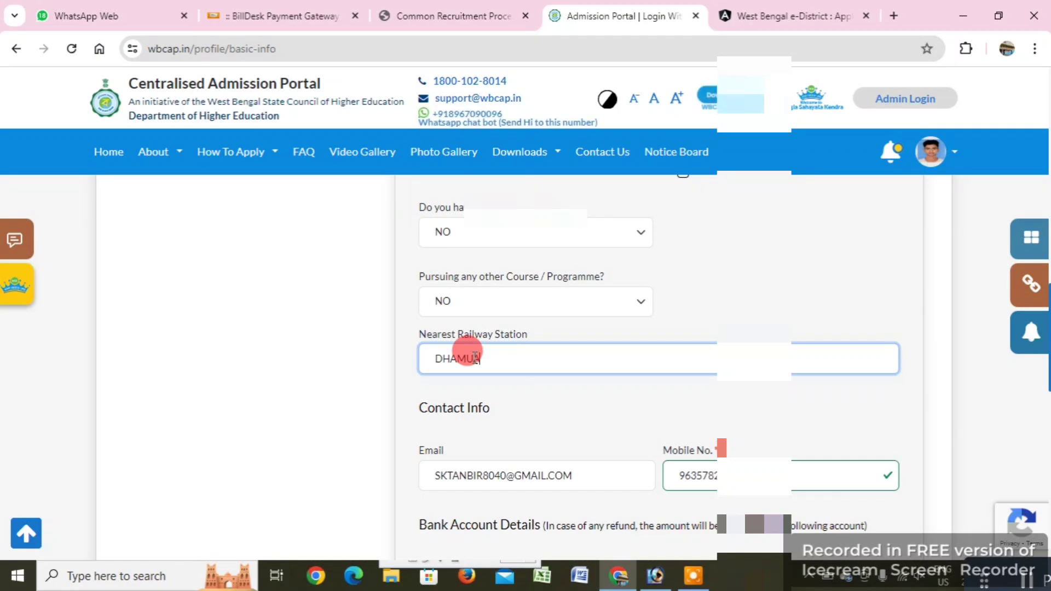
text(A)
click(602, 415)
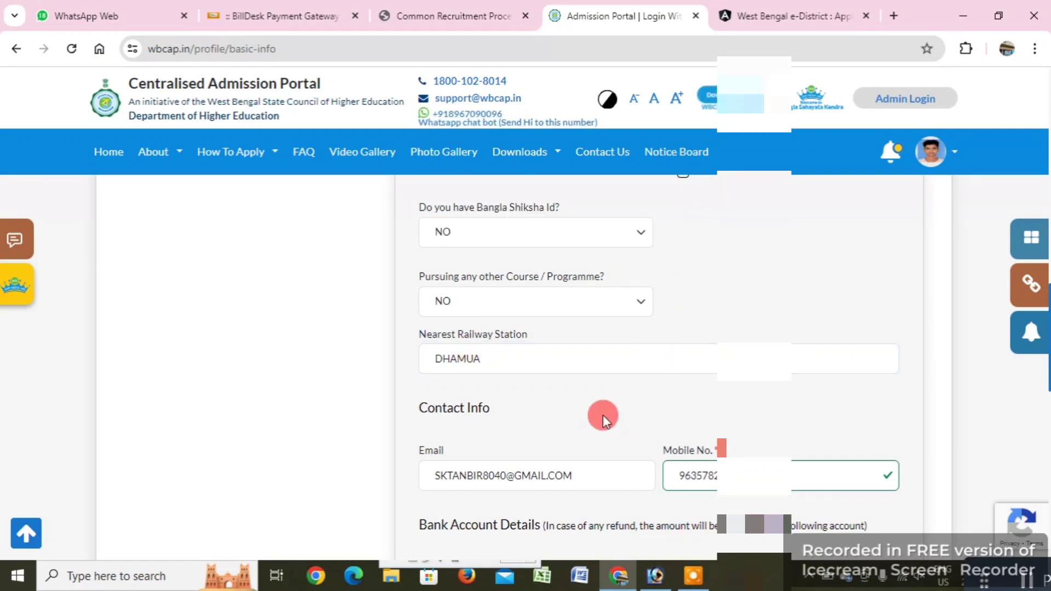
scroll(603, 415, down, 3)
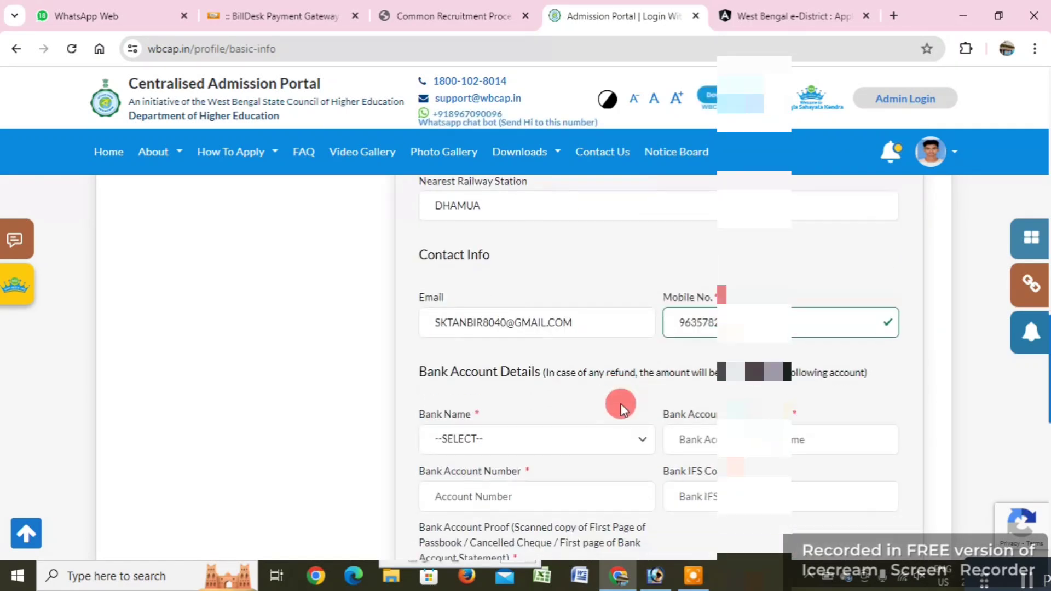
scroll(656, 387, down, 1)
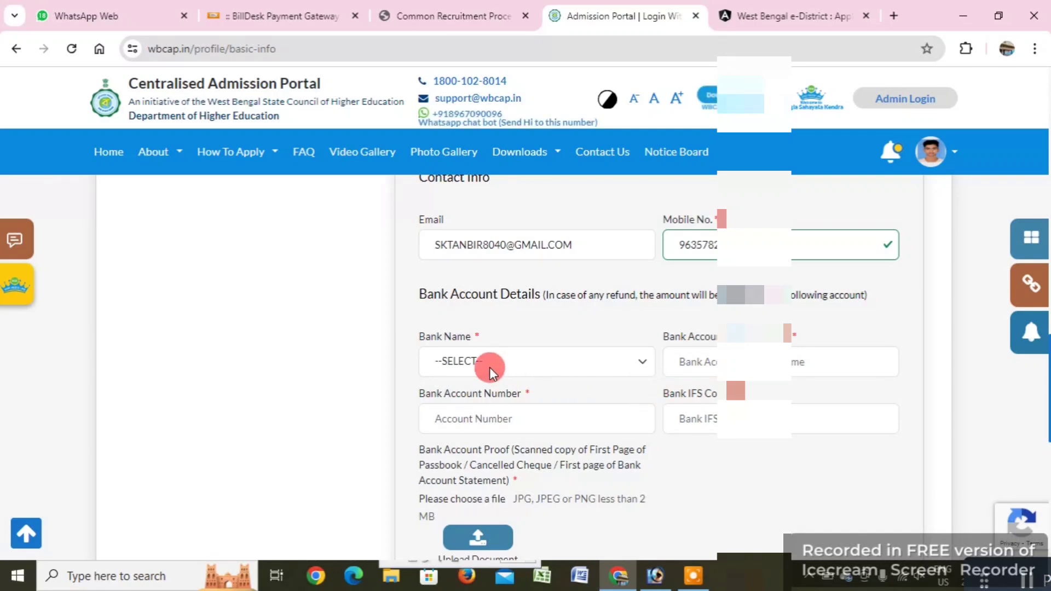
scroll(484, 362, down, 1)
Choose BANK OF INDIA and fill in the account holder name, account number and IFS code.
click(484, 285)
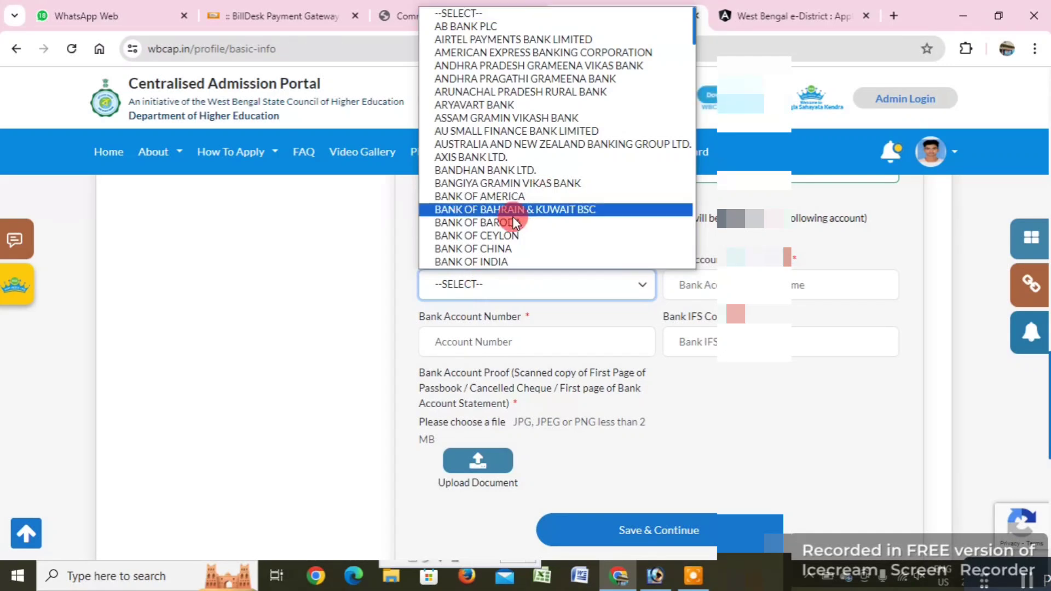
click(510, 261)
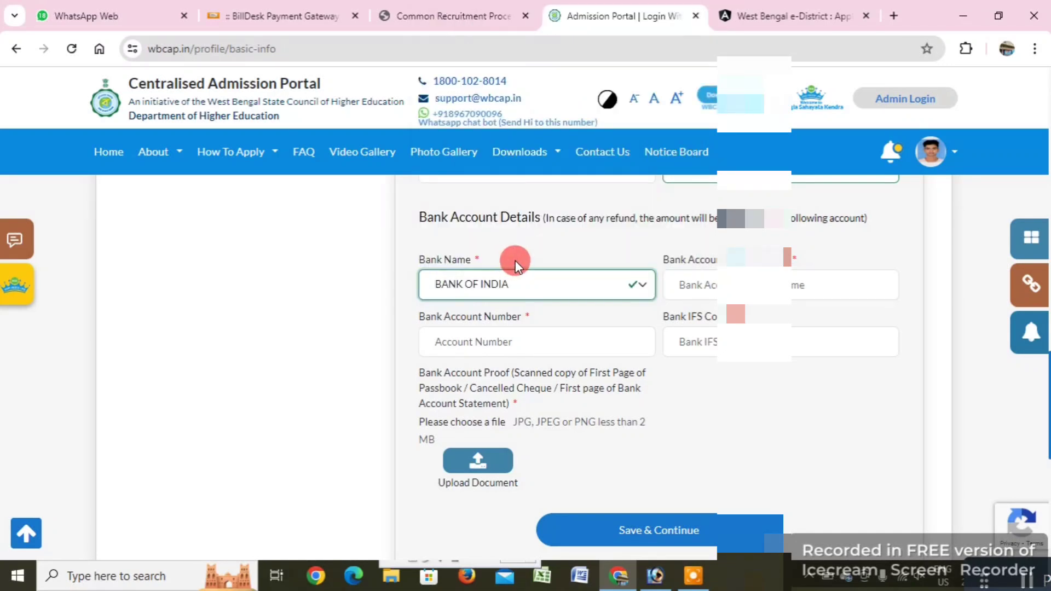
click(712, 281)
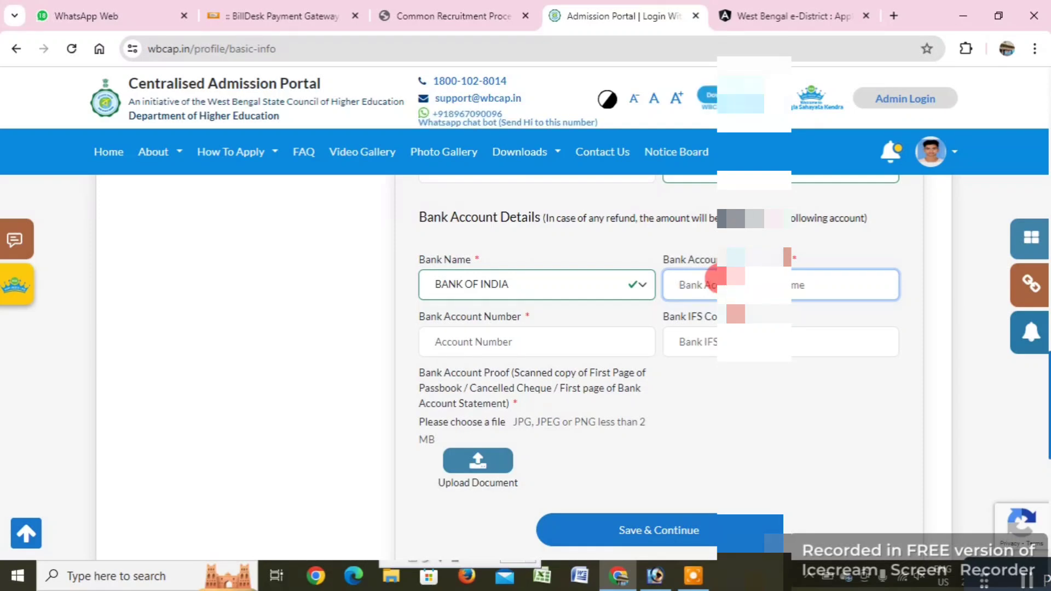
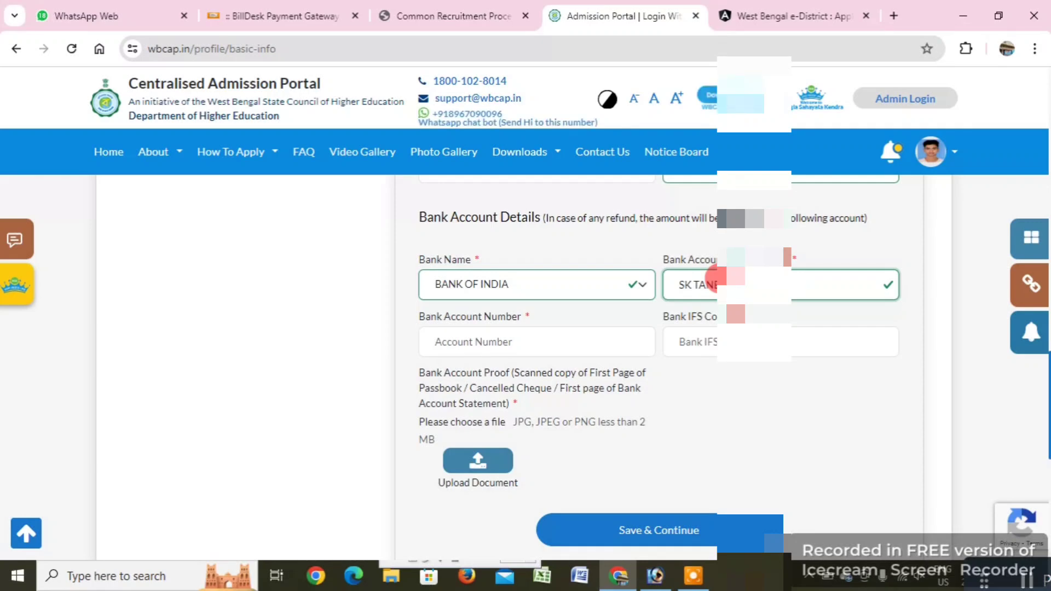
click(572, 332)
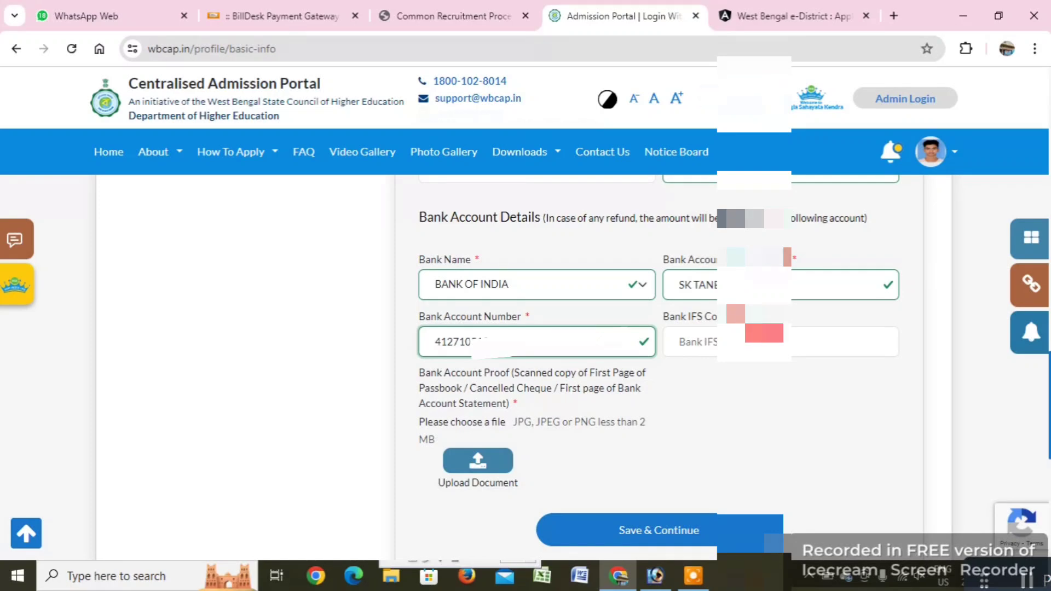
click(764, 332)
text(BKI)
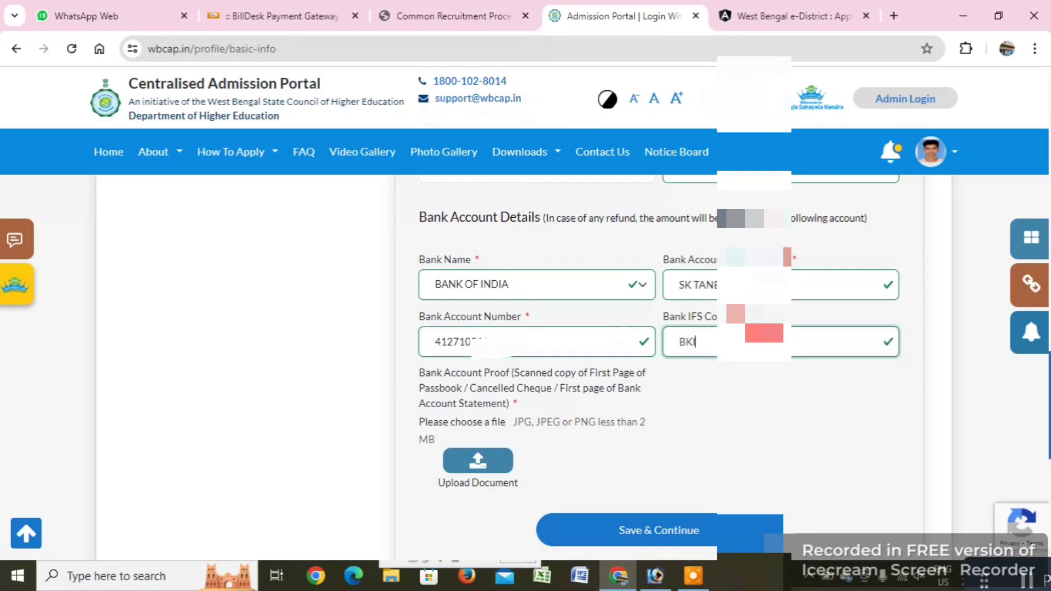
text(D00)
click(449, 343)
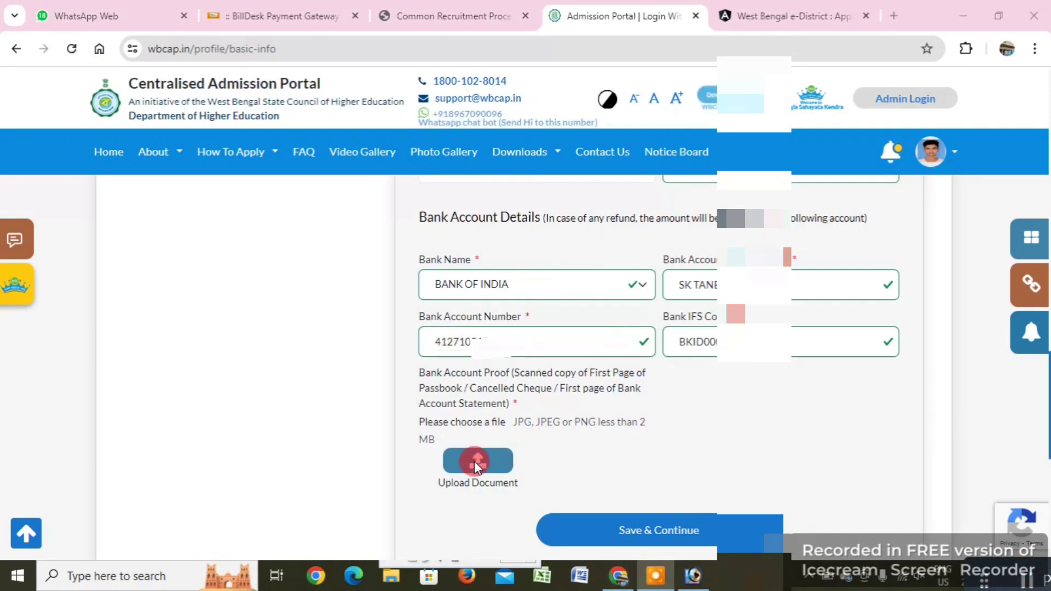
Upload the bank proof image as the account document and preview it to check.
click(474, 461)
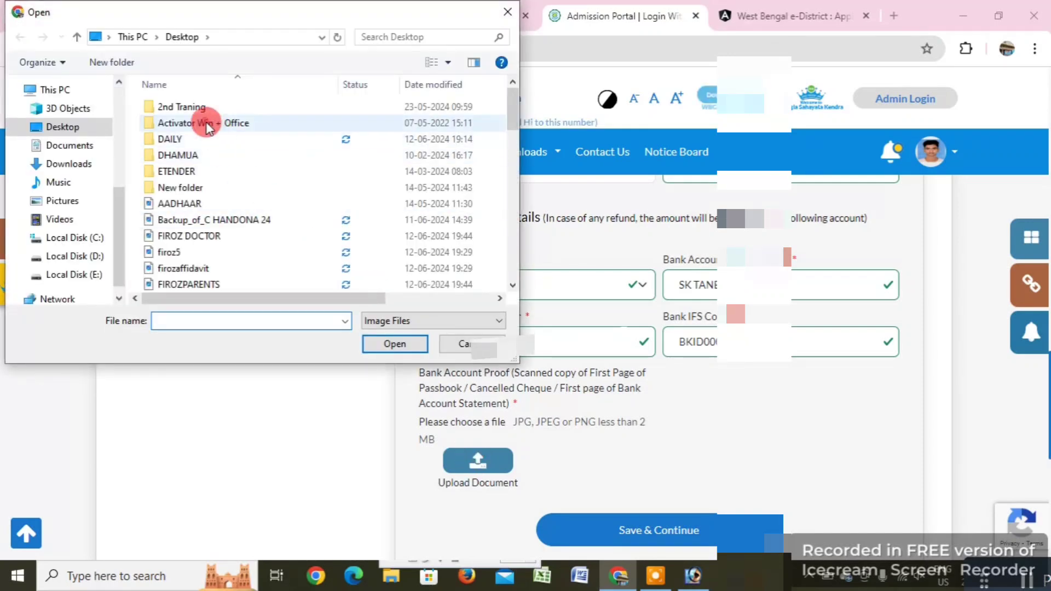
key(t)
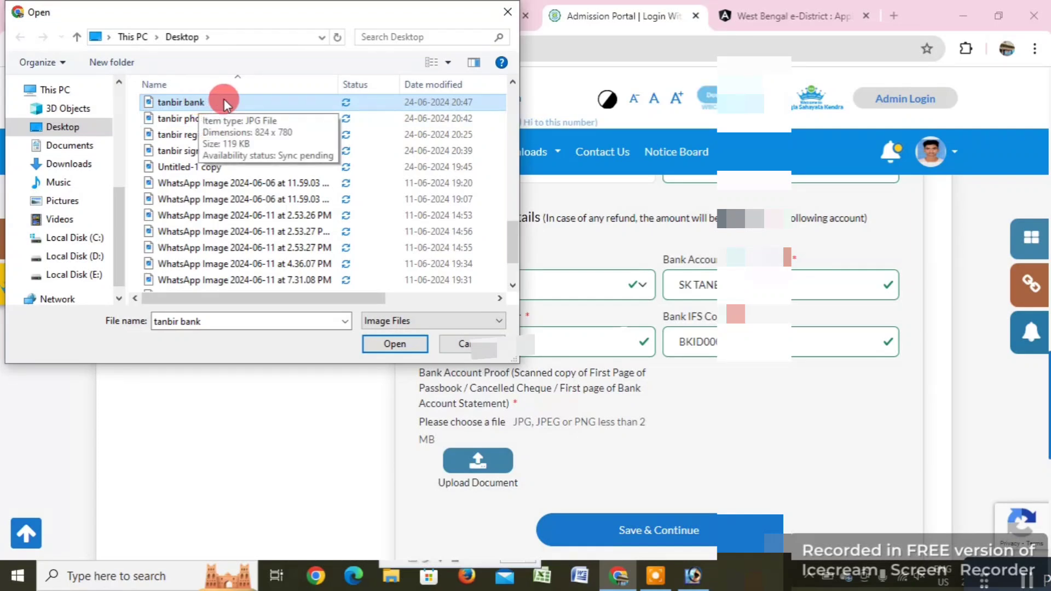
click(394, 344)
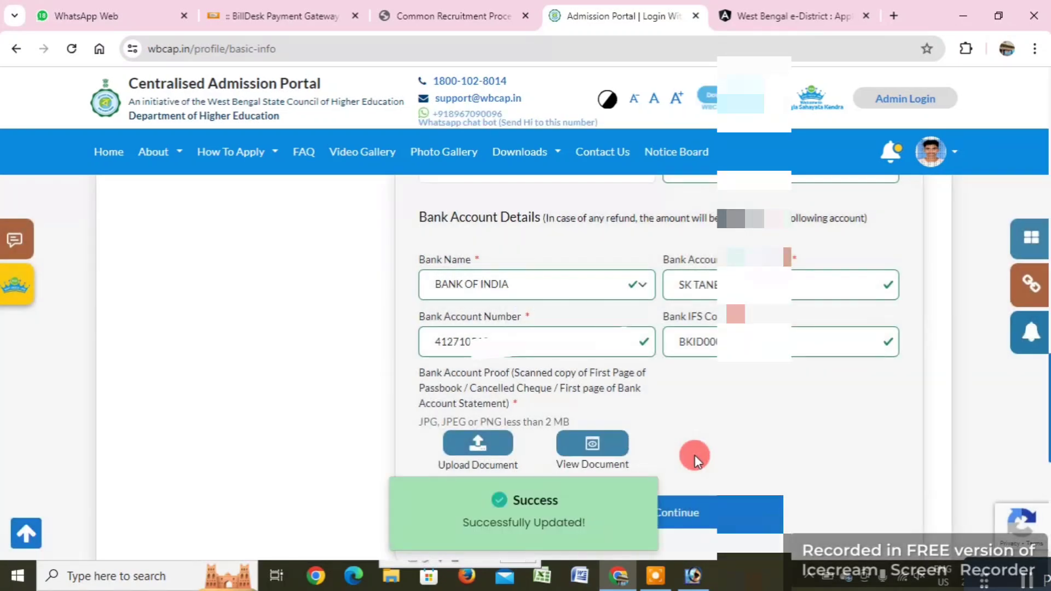
scroll(649, 410, down, 1)
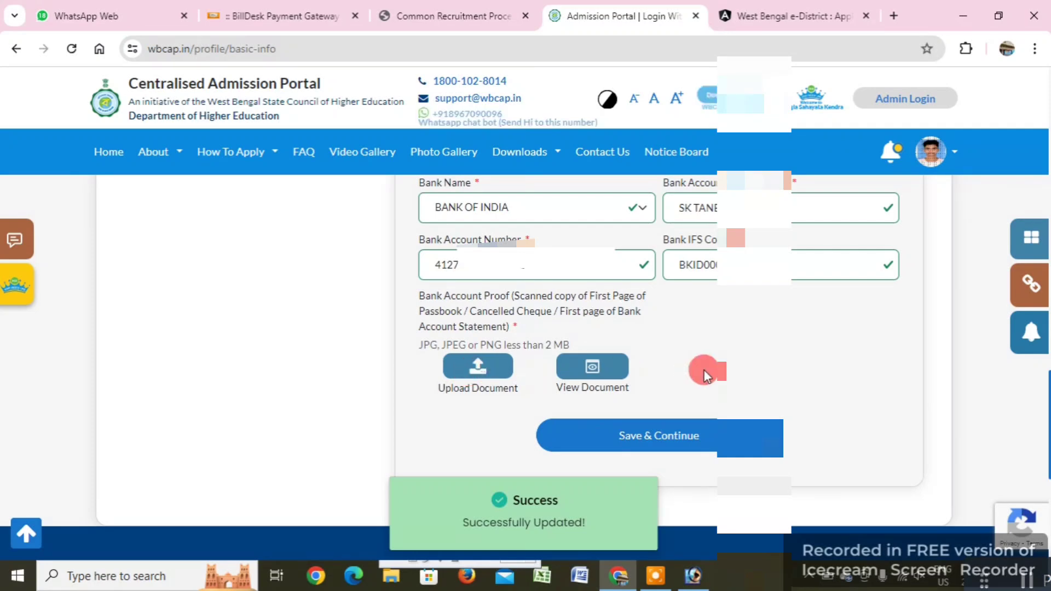
click(591, 369)
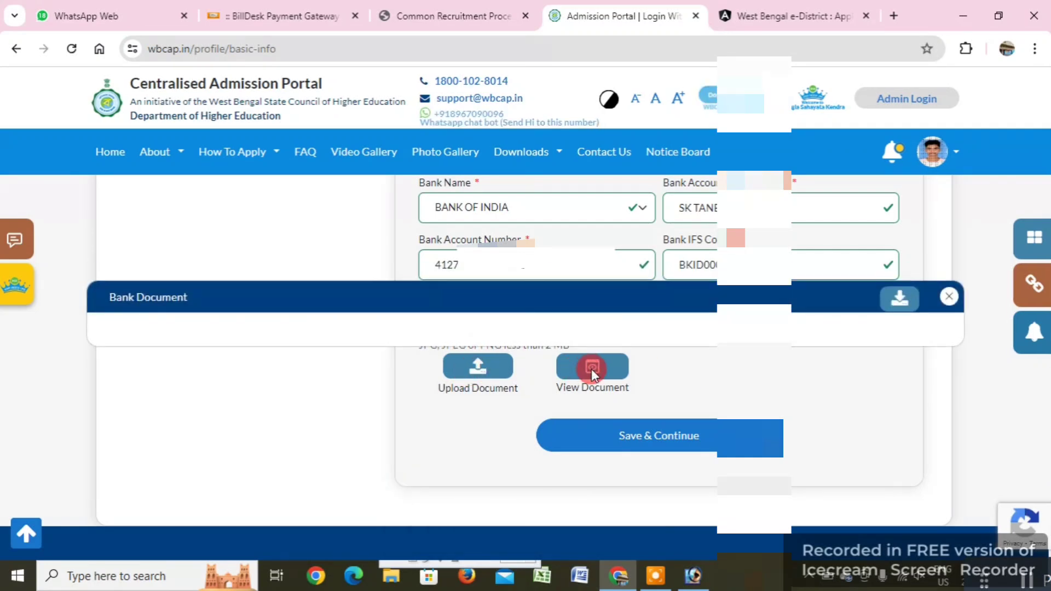
click(794, 375)
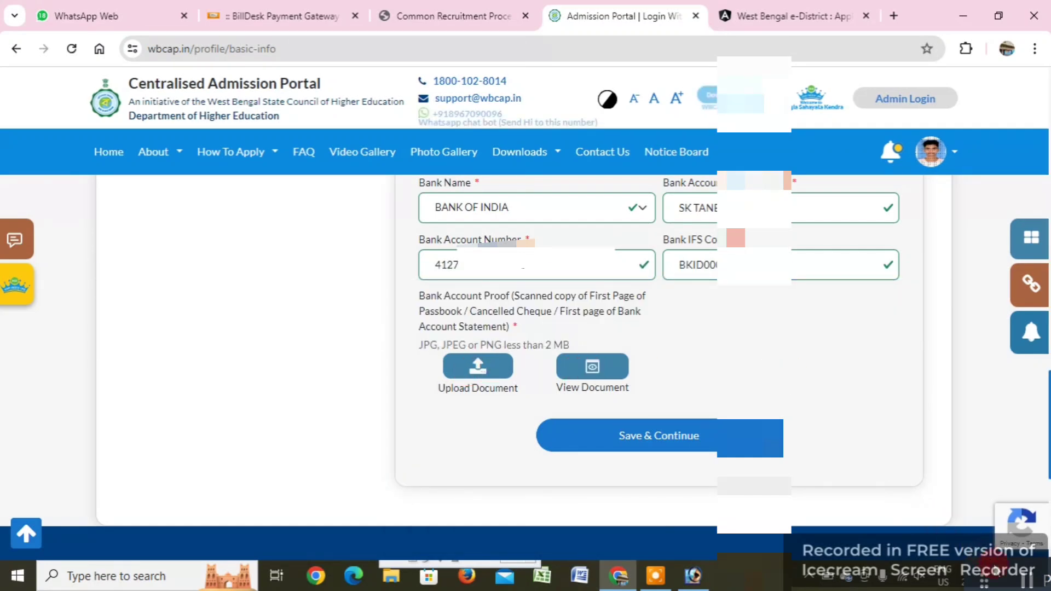
scroll(711, 402, down, 2)
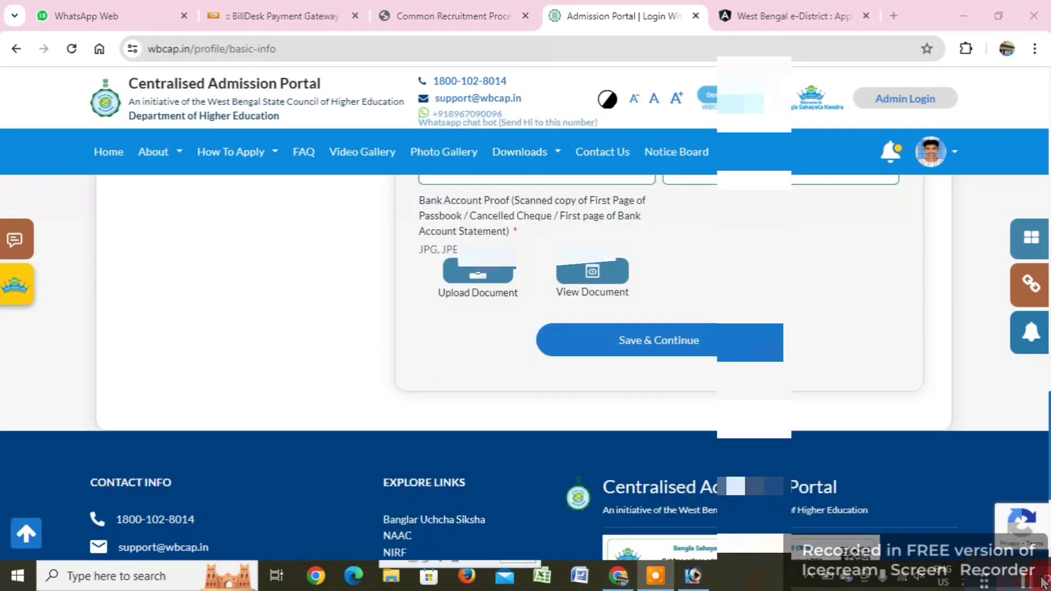
Save the personal information, confirm, and close the Permanent Address guide popup.
click(659, 342)
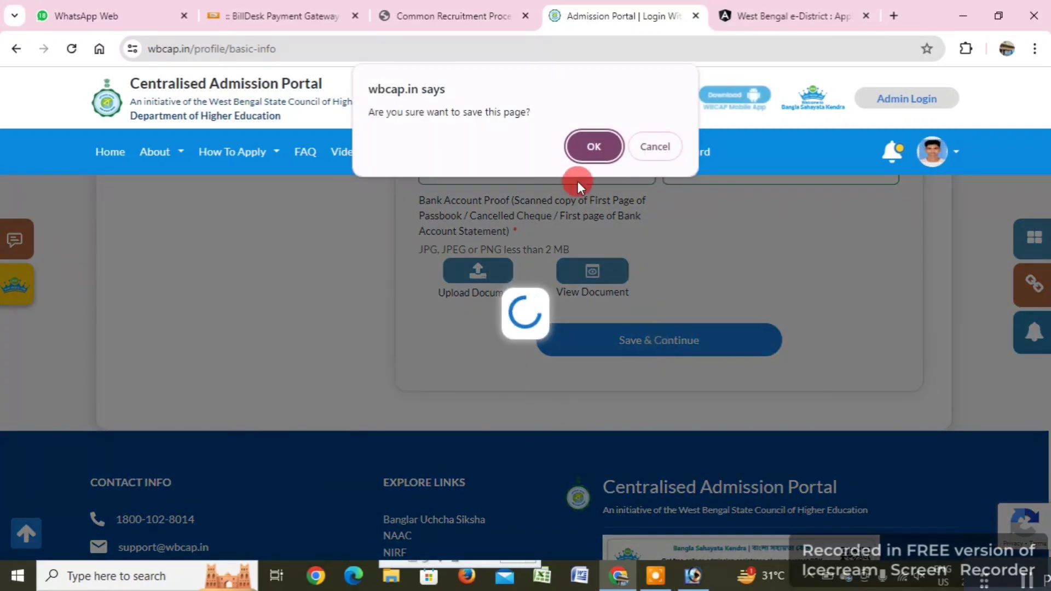
click(595, 146)
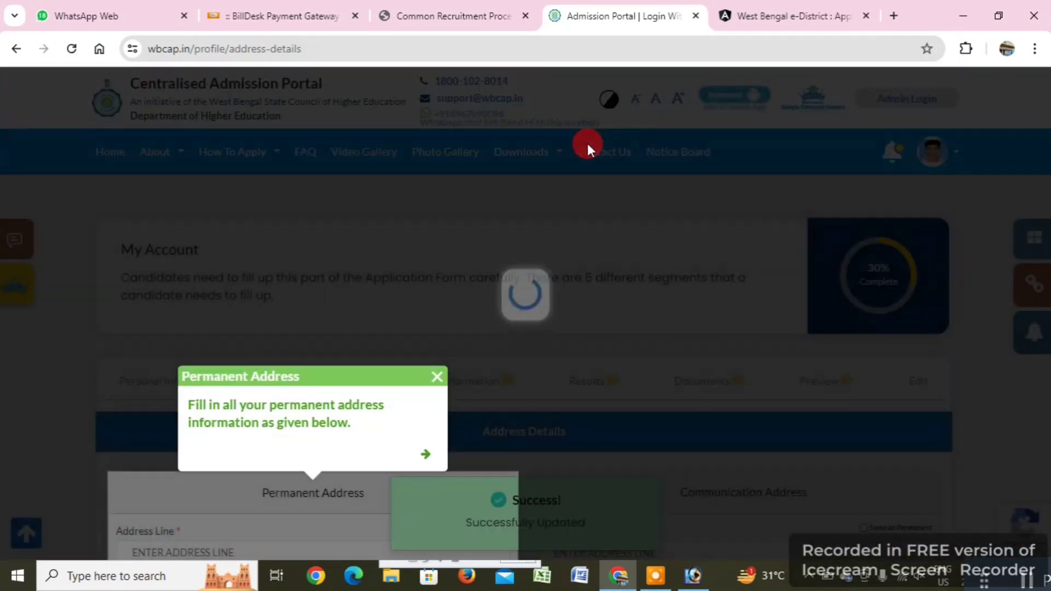
click(430, 377)
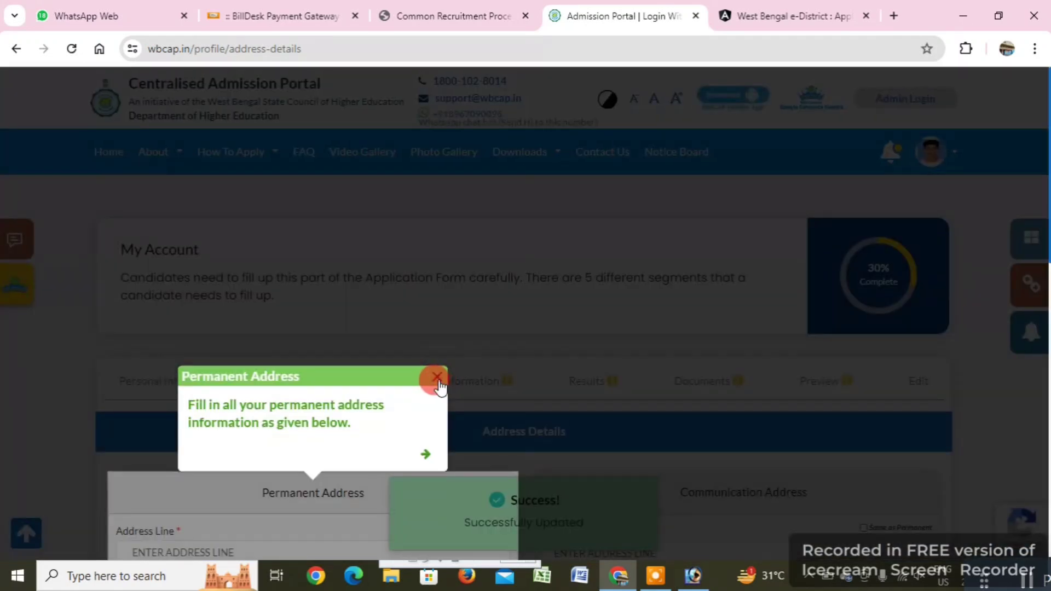
click(436, 378)
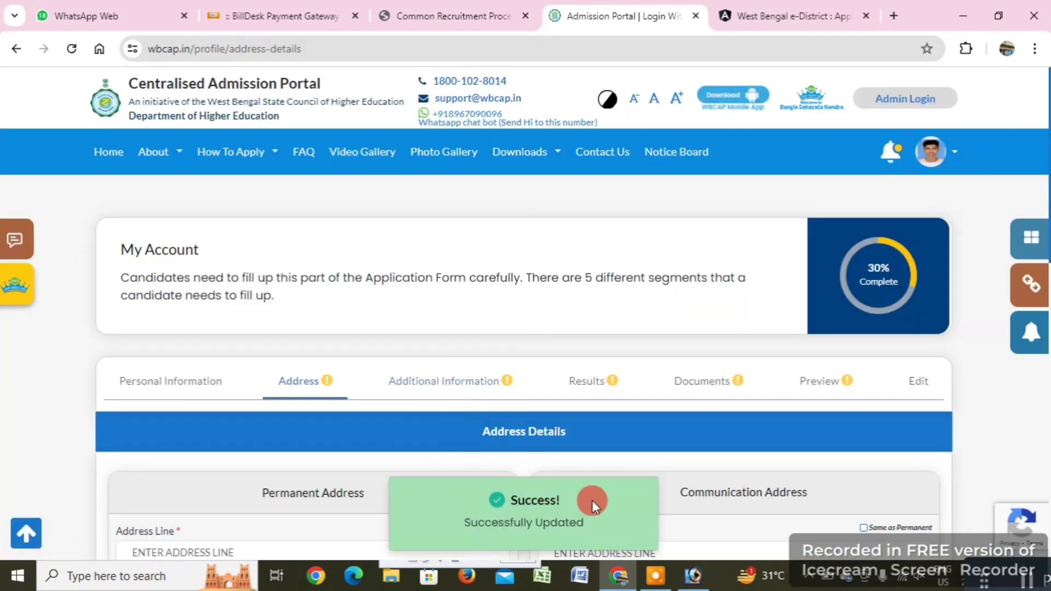
scroll(592, 500, down, 5)
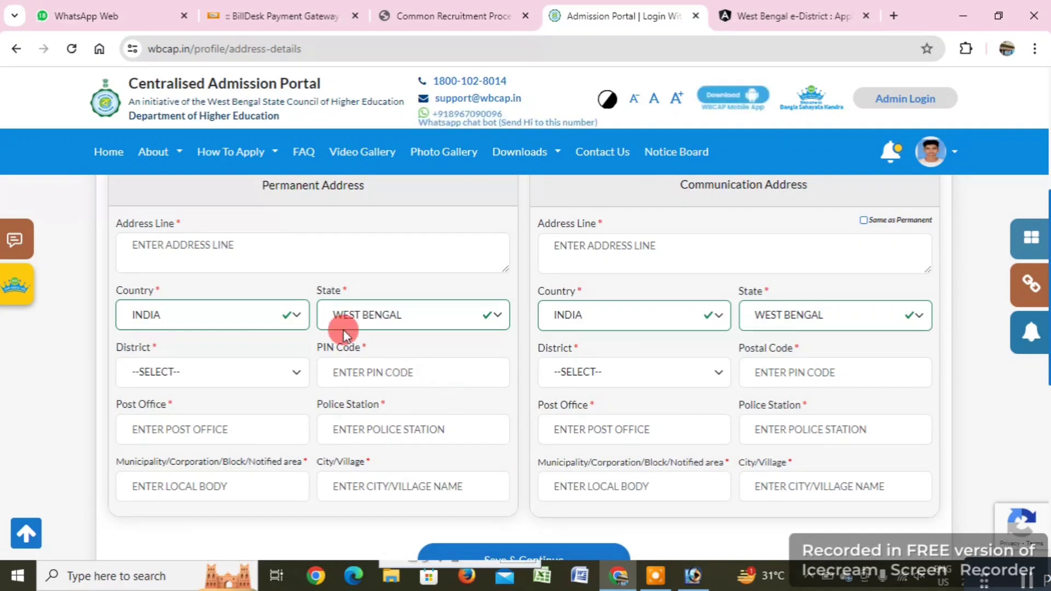
Enter the permanent address line, choose SOUTH 24 PARGANAS district, and type the PIN code.
click(198, 236)
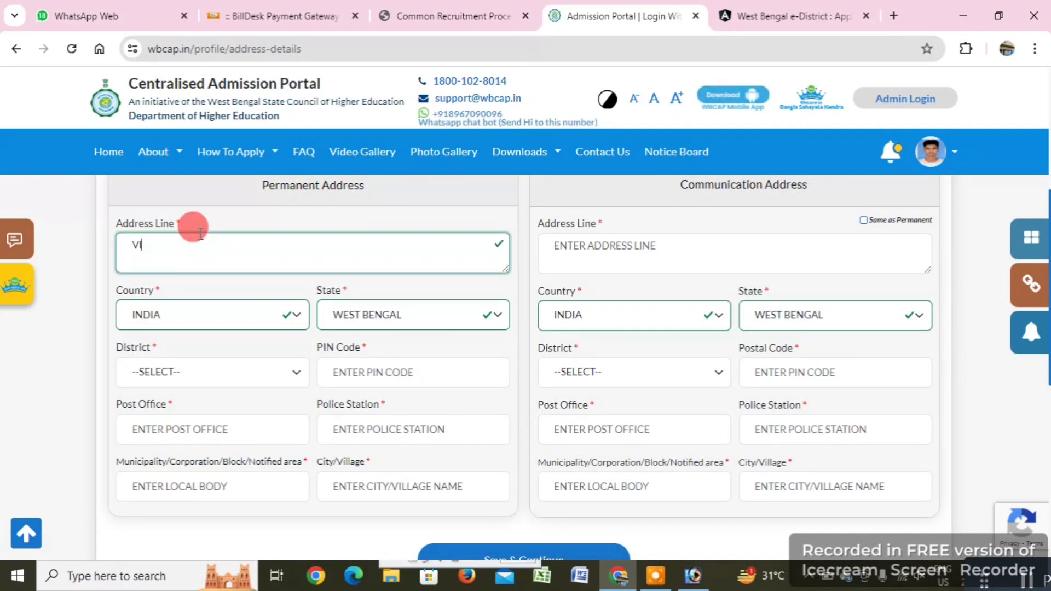
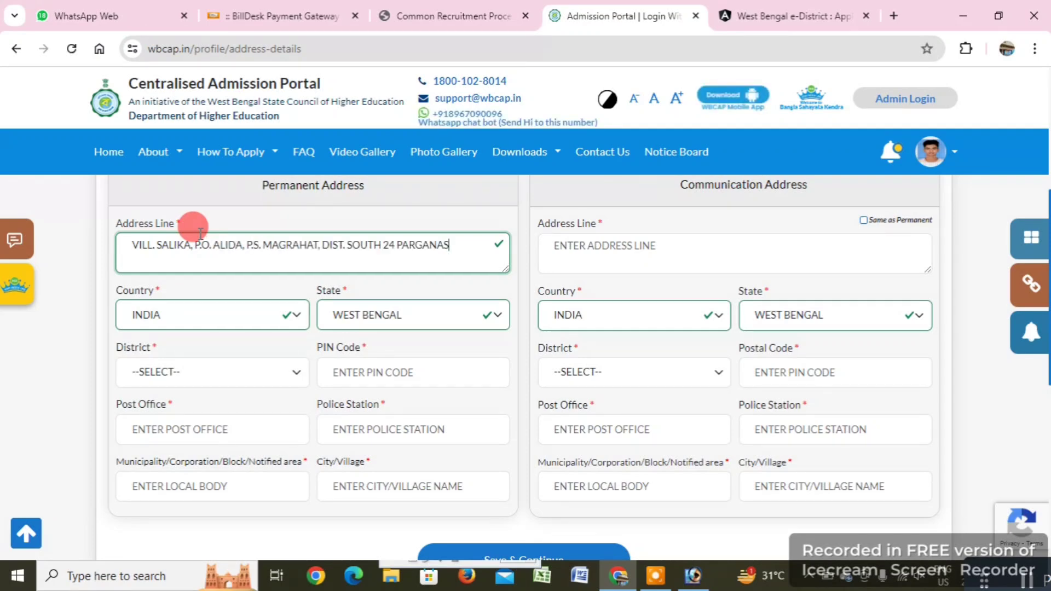
scroll(241, 328, down, 2)
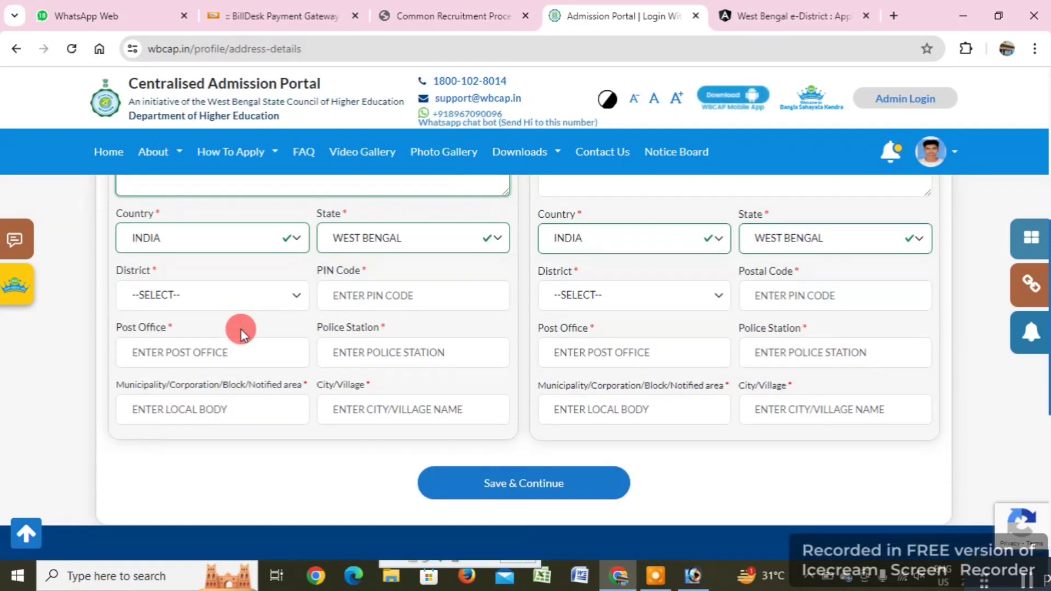
click(212, 300)
scroll(211, 298, down, 1)
click(211, 298)
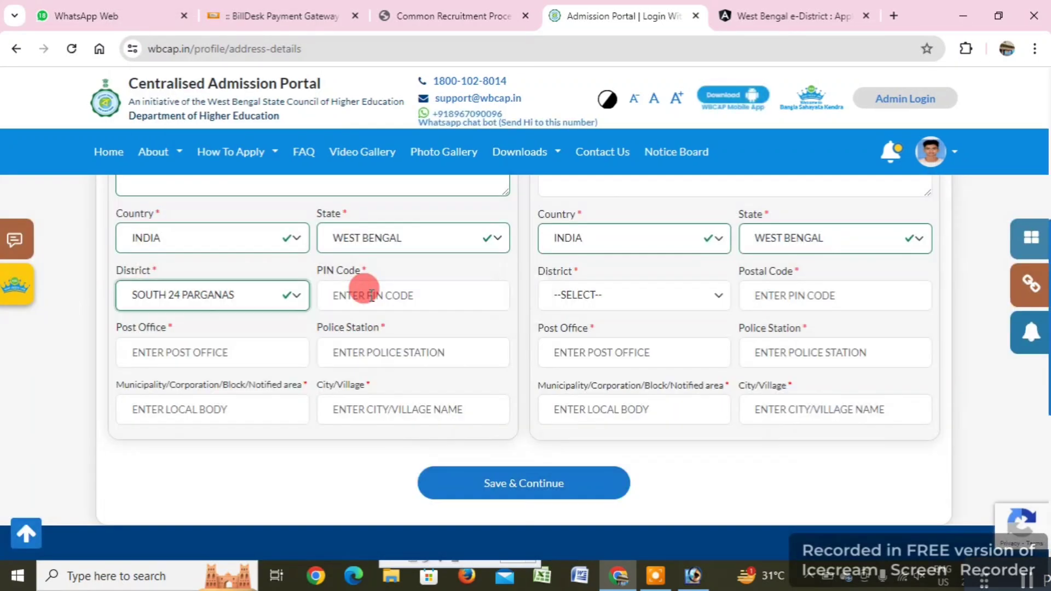
click(361, 296)
text(743355)
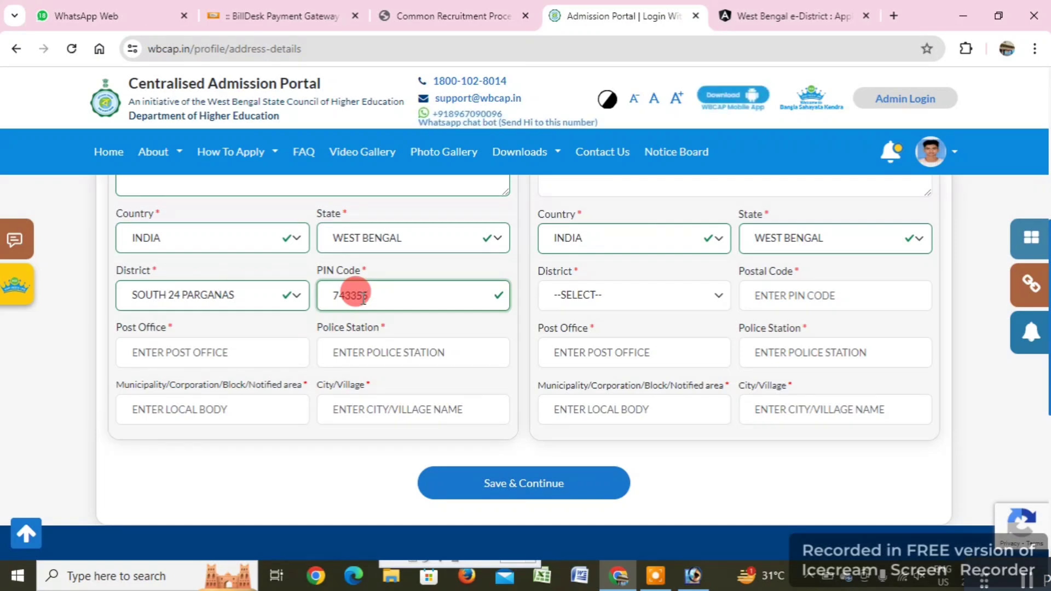
Pick the post office and police station from suggestions, and fill in local body PANCHAYAT and the village.
click(196, 349)
text(M)
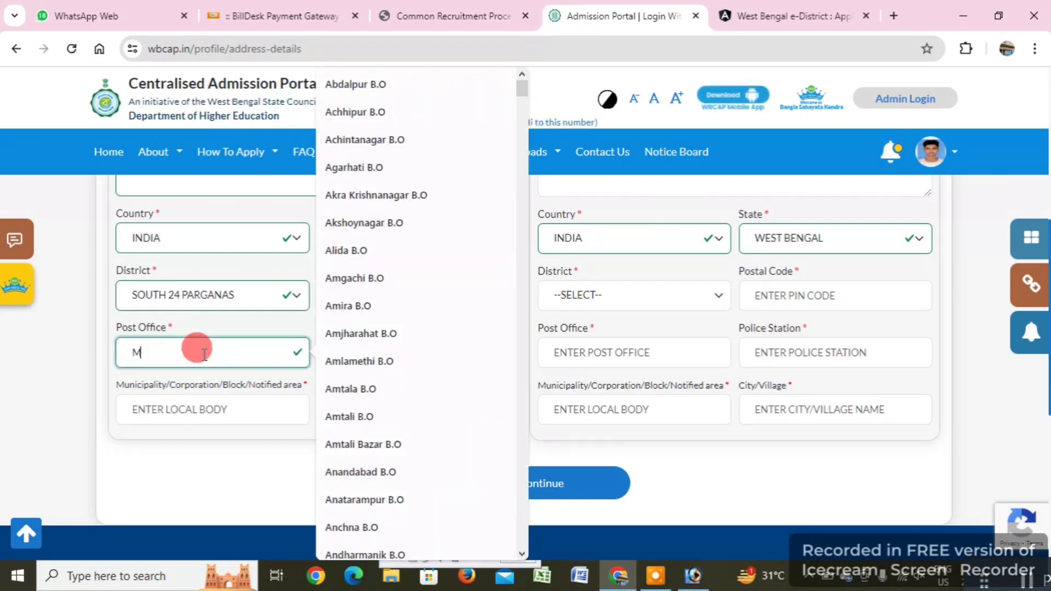
text(AHESHPU)
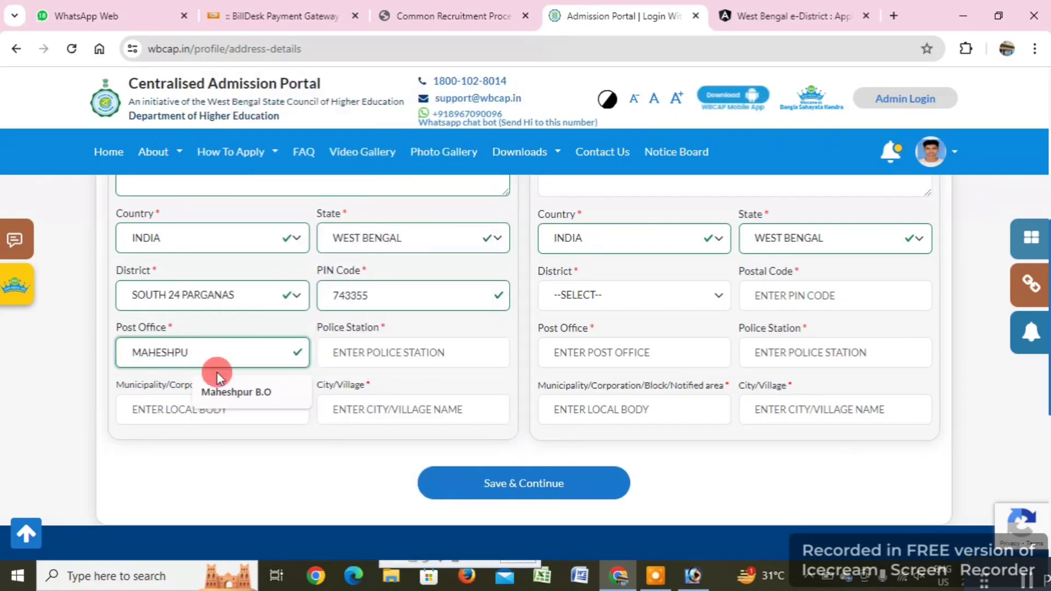
click(226, 392)
click(375, 350)
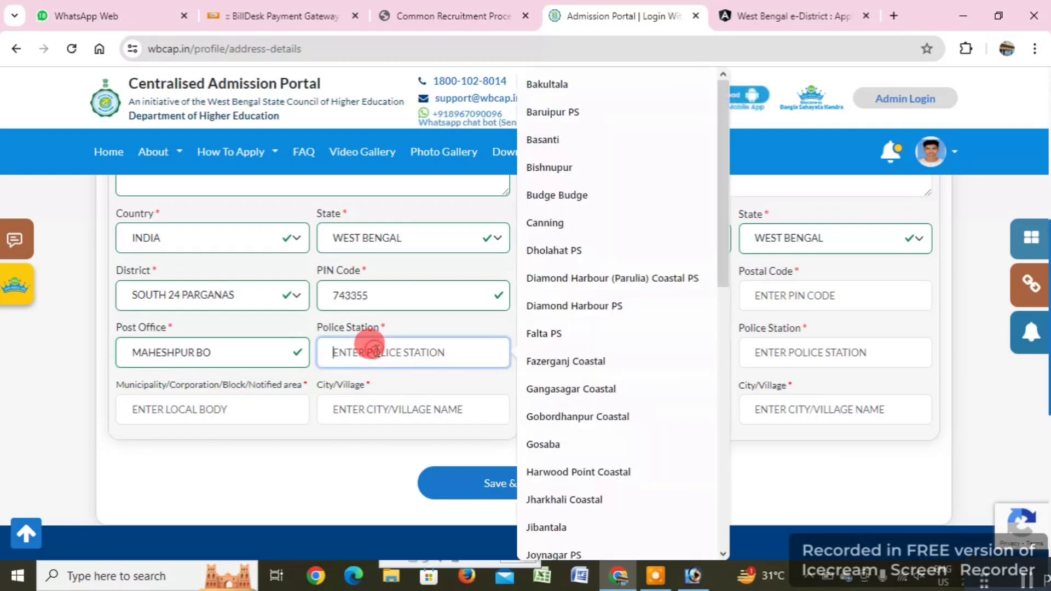
text(MO)
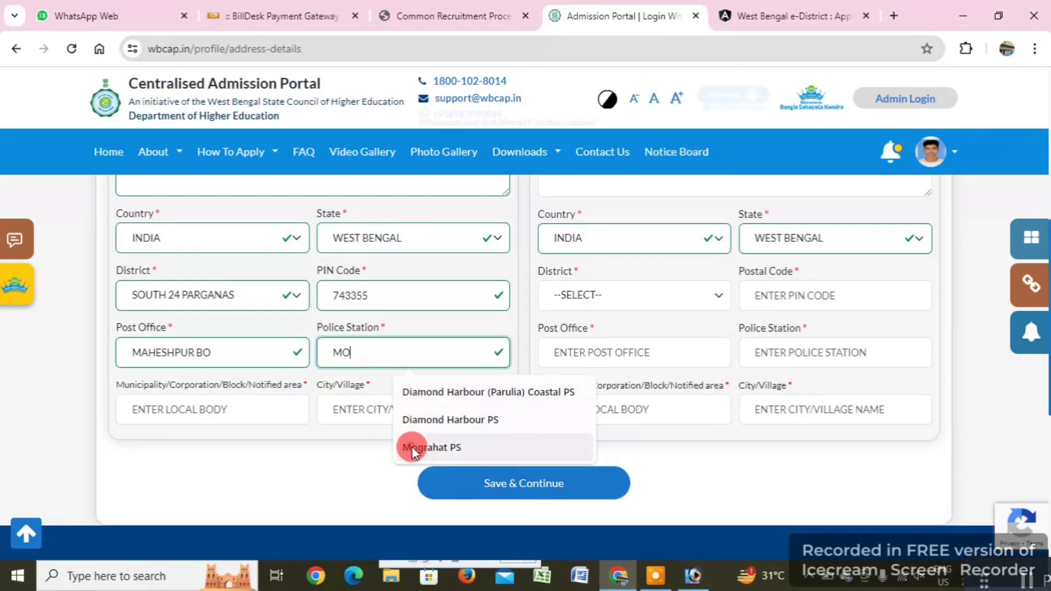
click(412, 446)
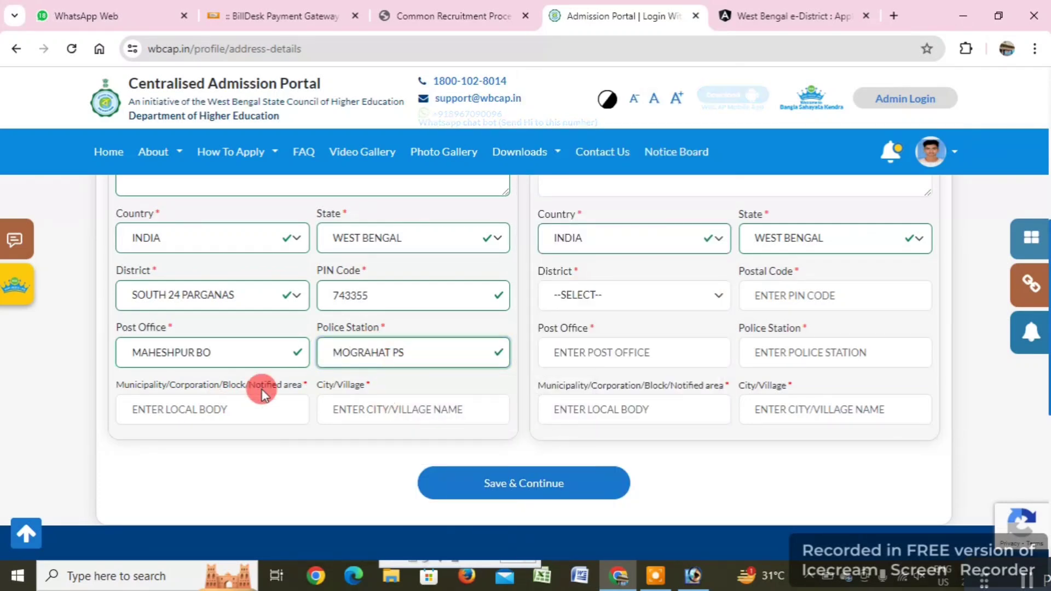
click(180, 414)
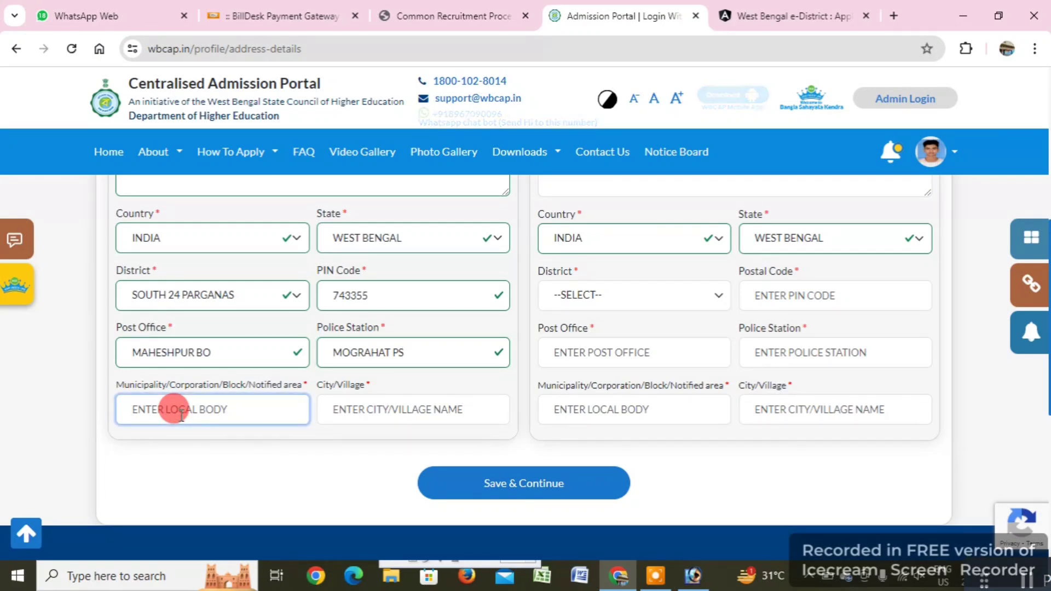
text(PANCHAYAT)
click(399, 405)
text(SALIKA)
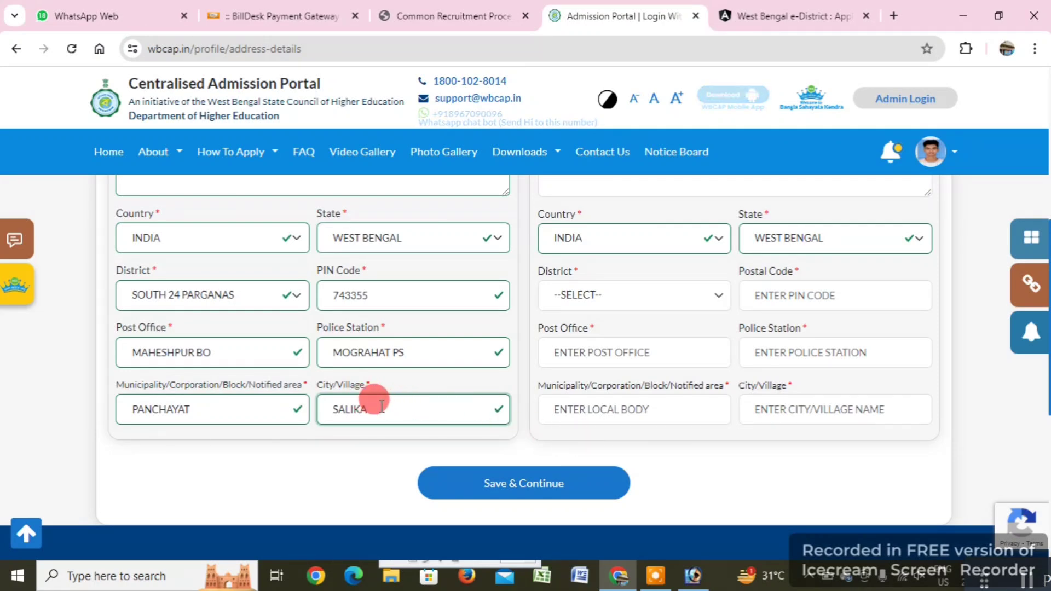
click(437, 394)
scroll(436, 395, up, 1)
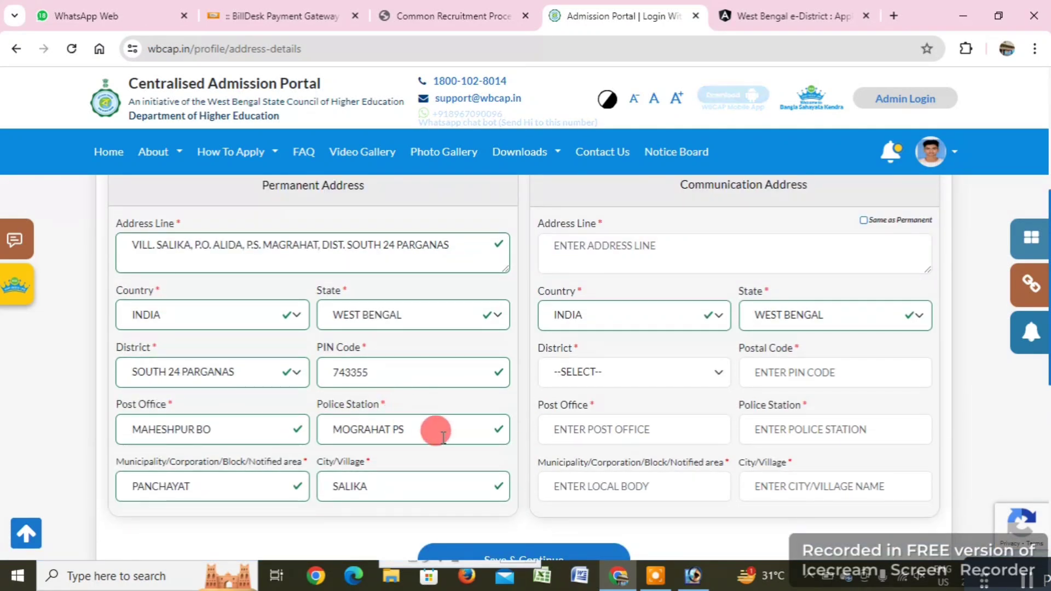
scroll(468, 424, up, 1)
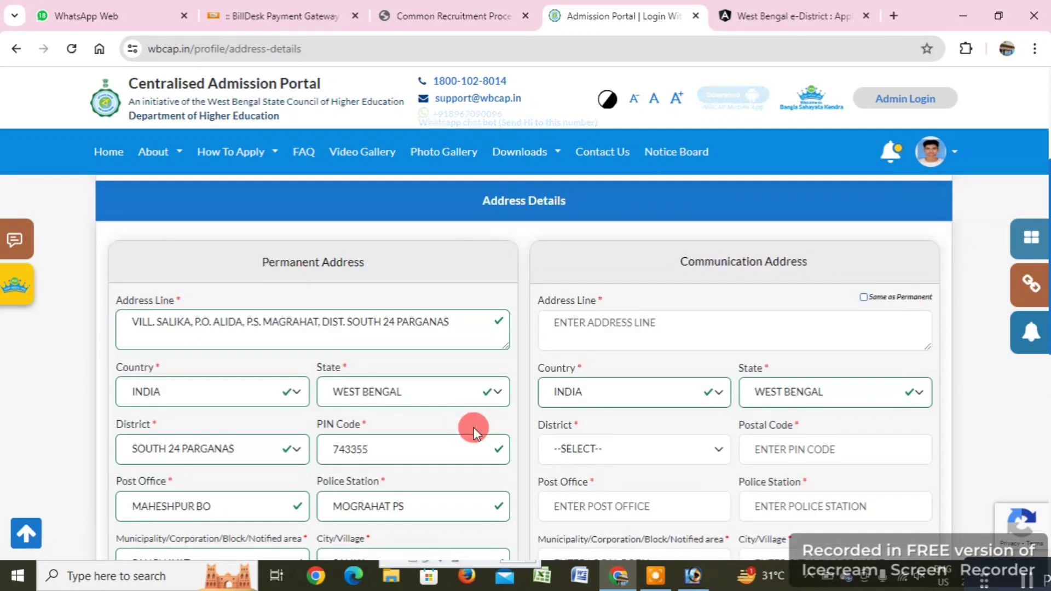
Make the communication address the same as permanent, then save the address details and confirm.
click(864, 298)
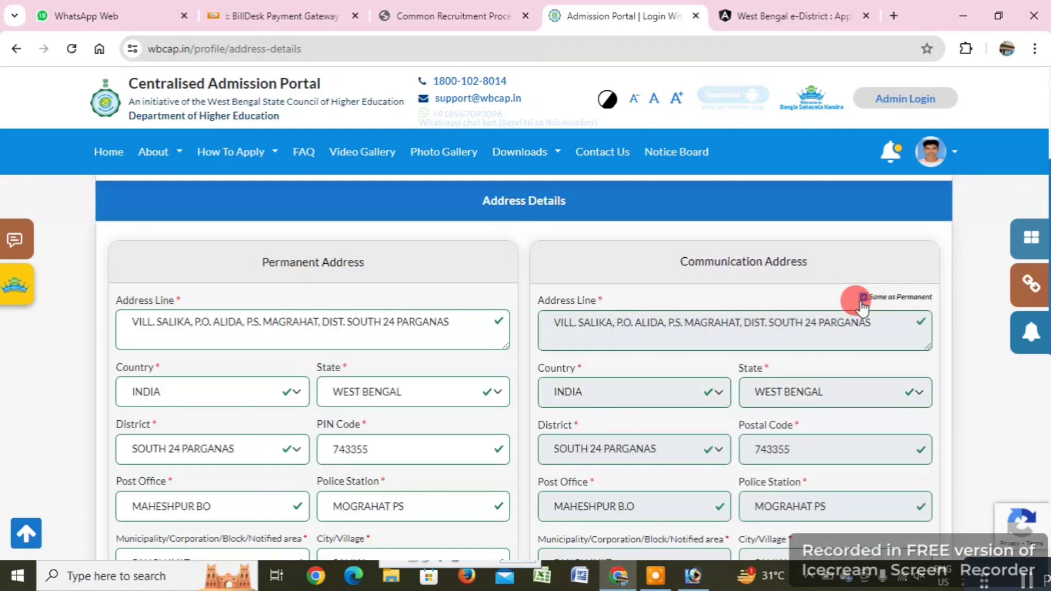
scroll(726, 464, down, 1)
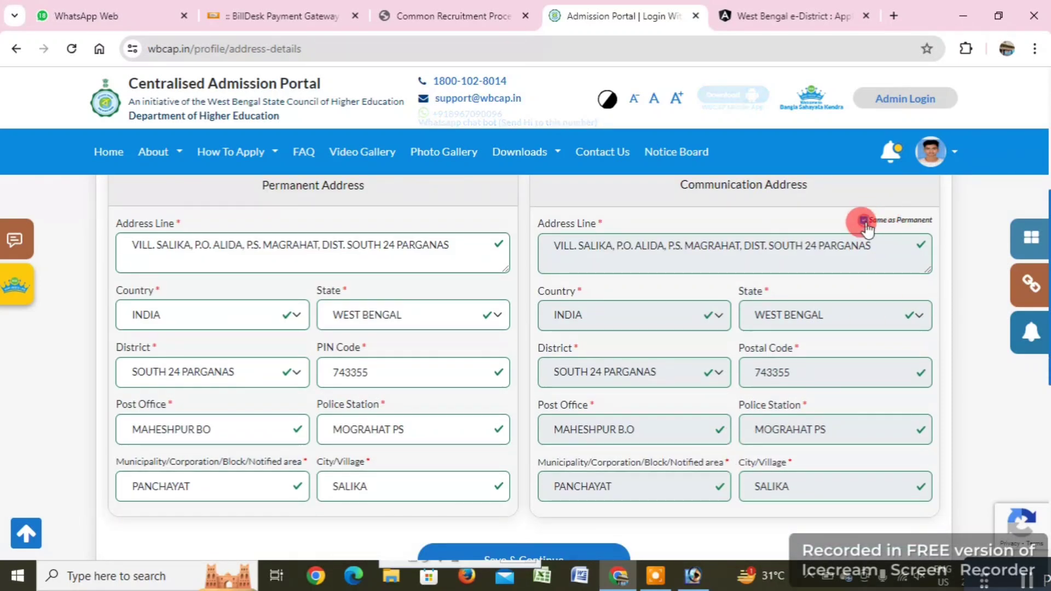
click(898, 219)
scroll(709, 397, down, 1)
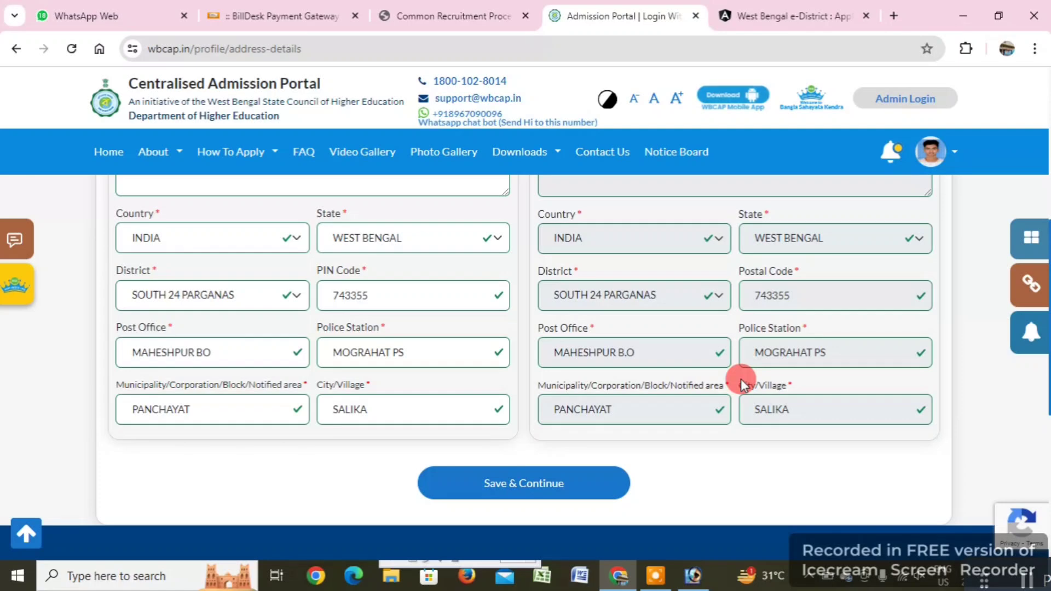
scroll(743, 385, down, 1)
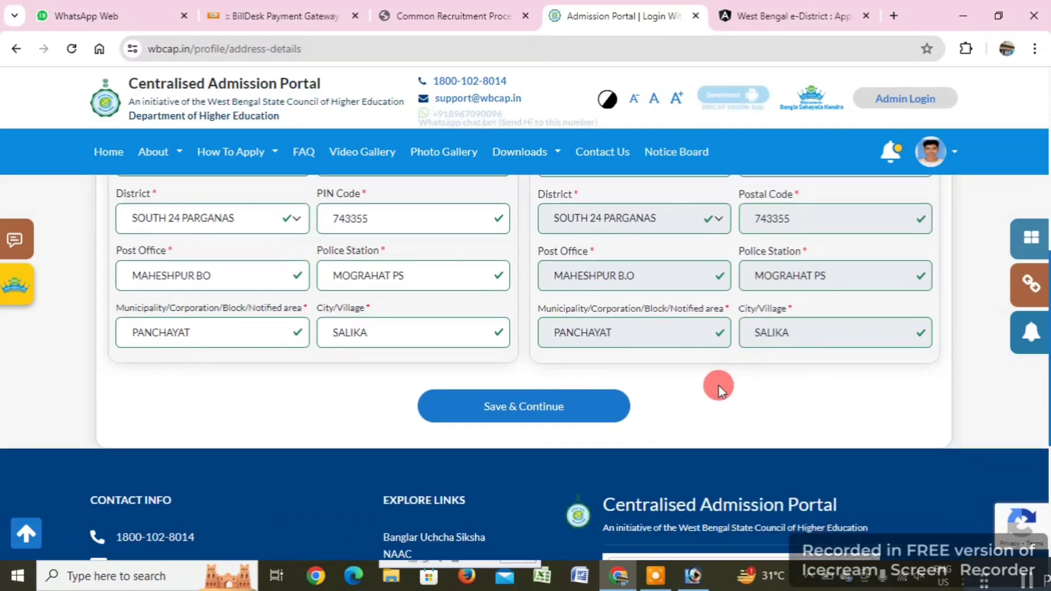
click(522, 408)
click(592, 146)
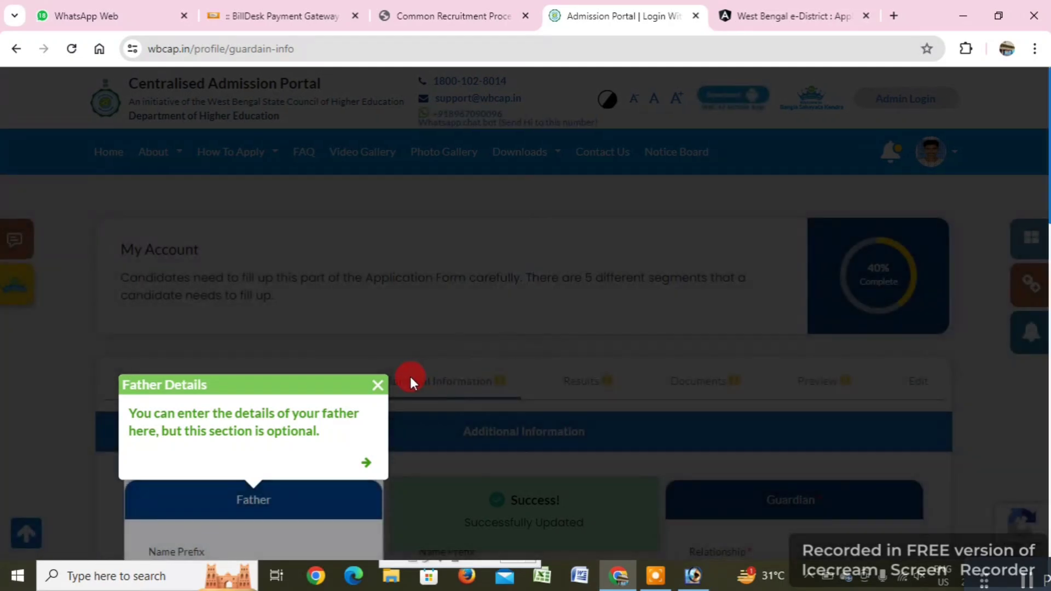
Set the father's prefix to MR. and enter his first, middle and last names.
click(377, 386)
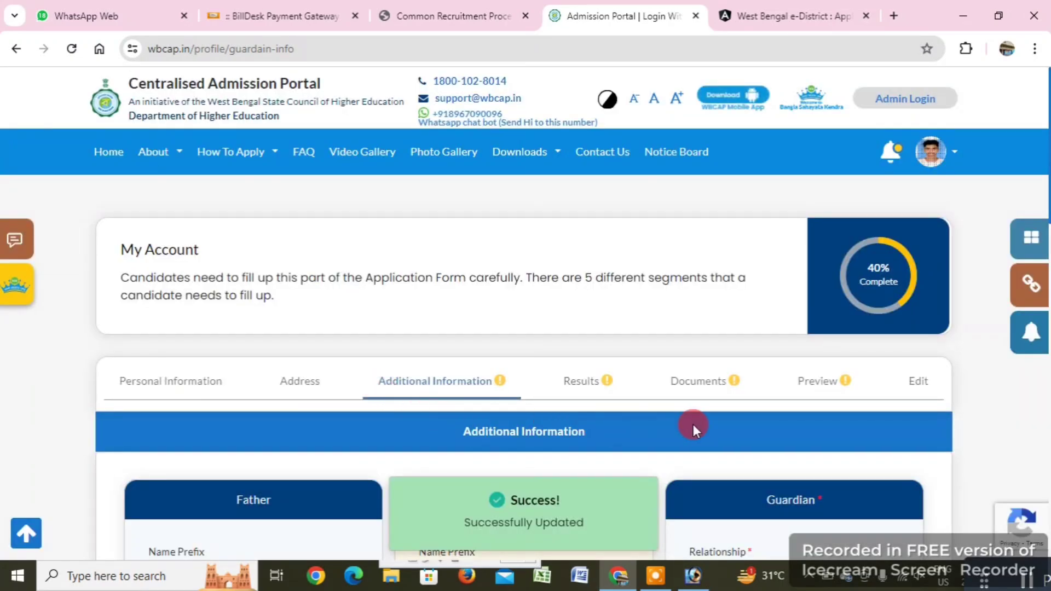
scroll(693, 425, down, 4)
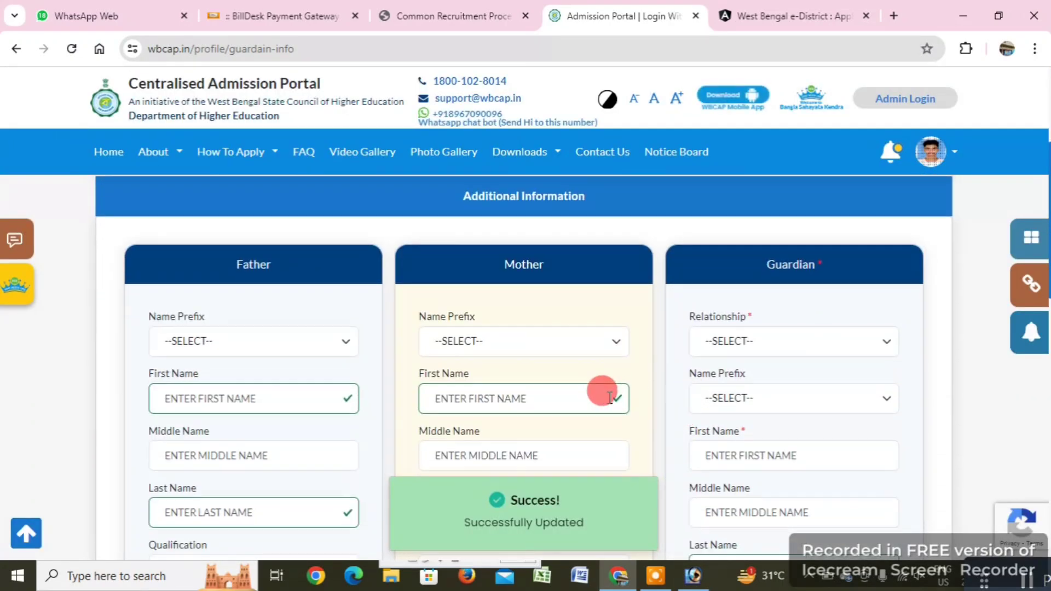
scroll(609, 398, down, 1)
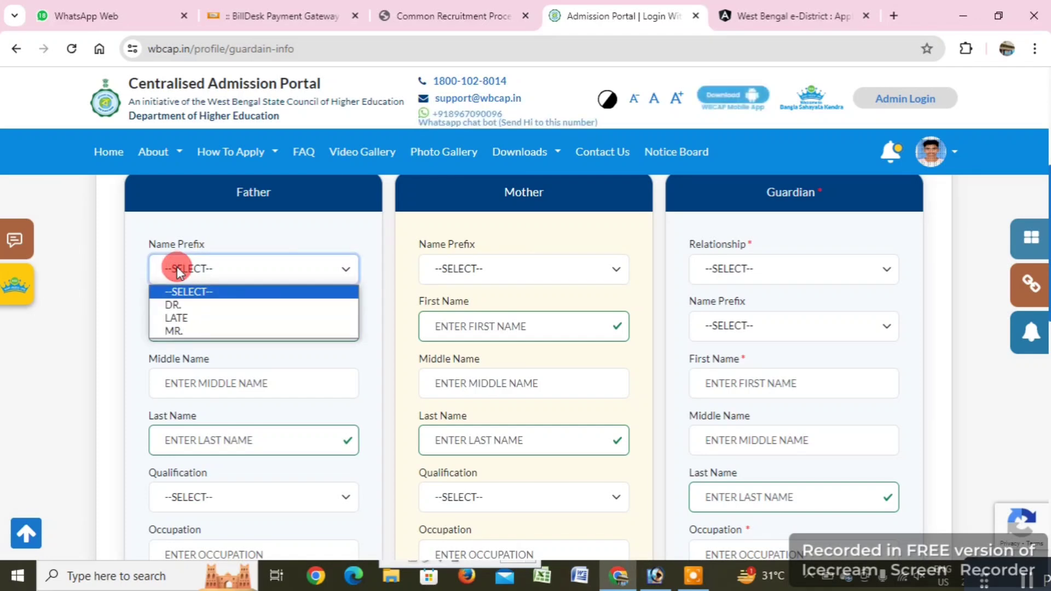
click(188, 331)
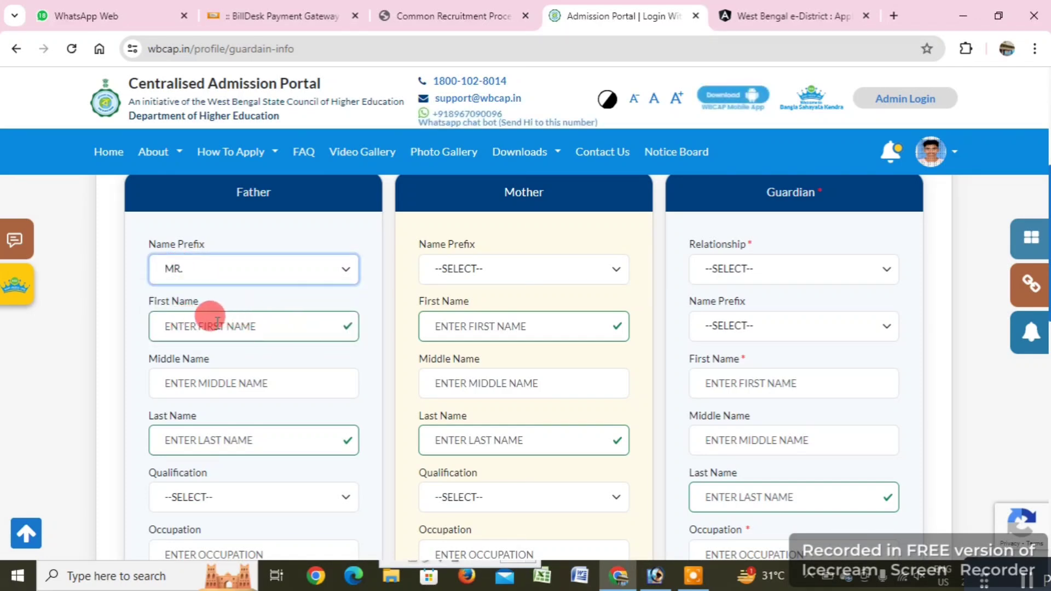
click(216, 322)
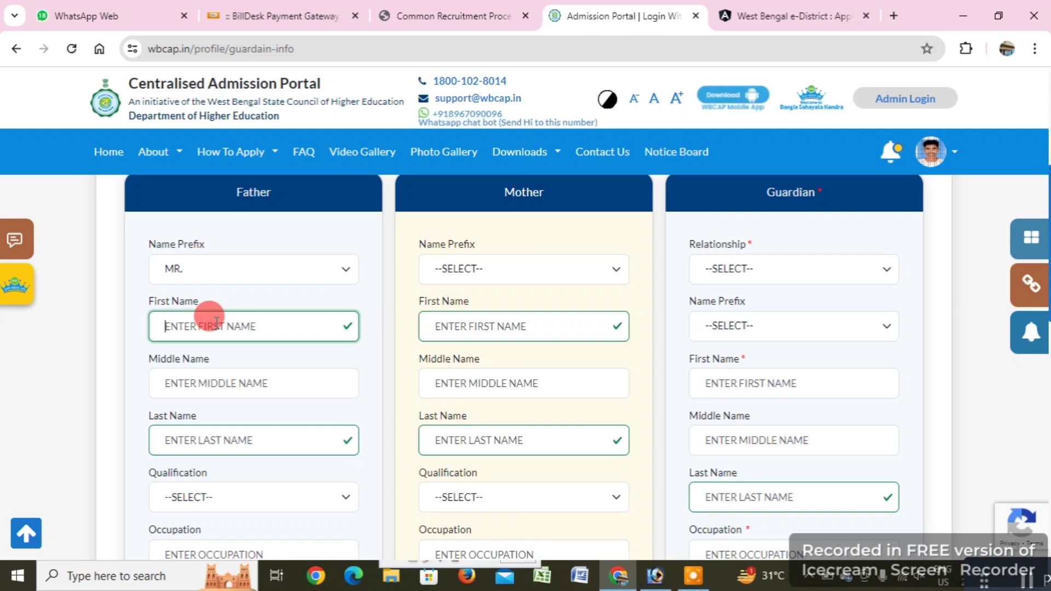
key(Tab)
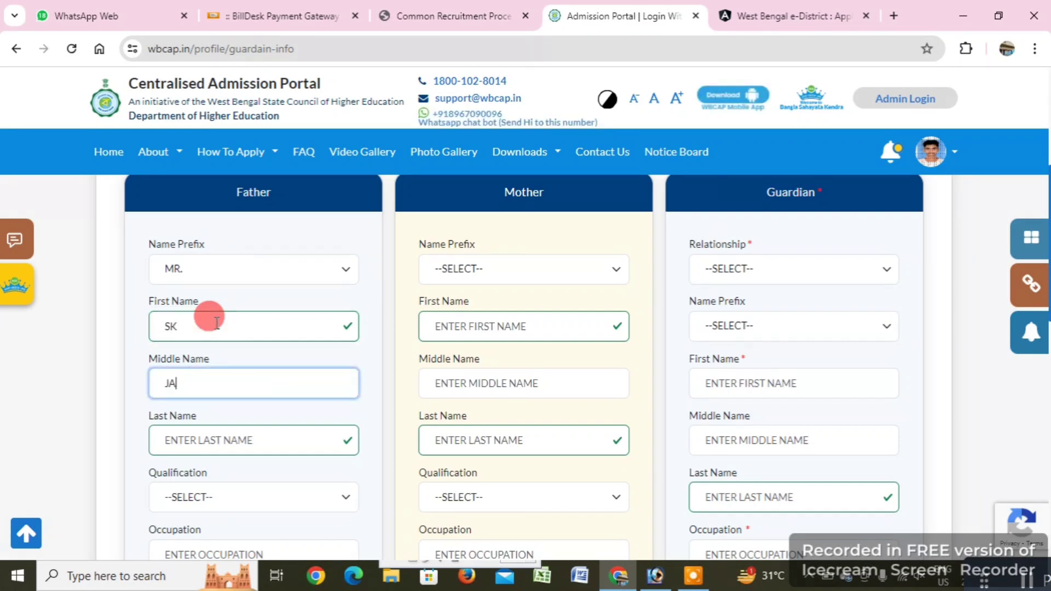
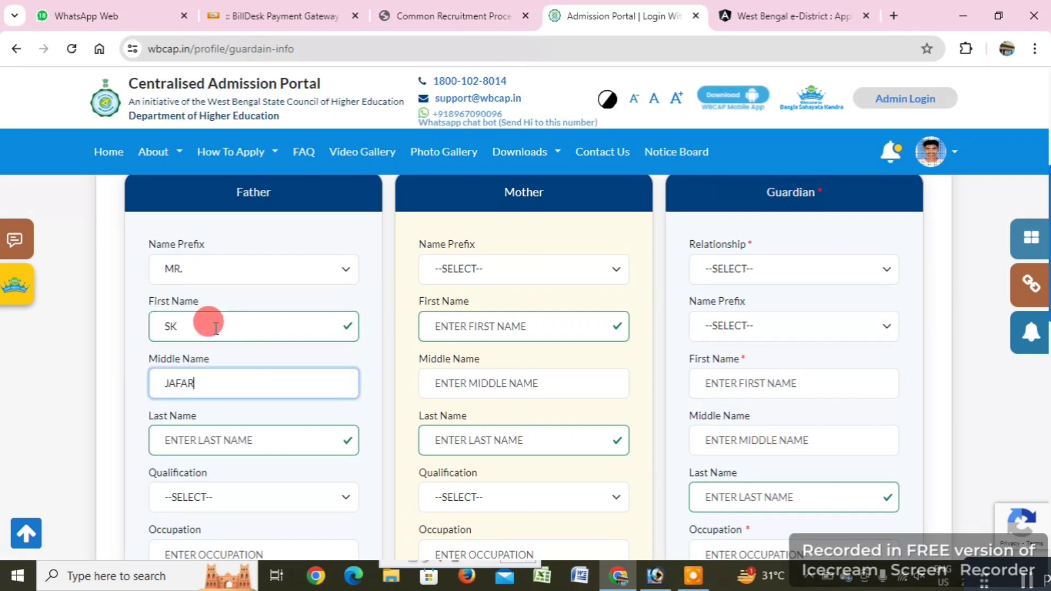
key(Tab)
Set the father's qualification to CLASS X PASSED and occupation to DAILY LABOUR.
scroll(208, 323, down, 3)
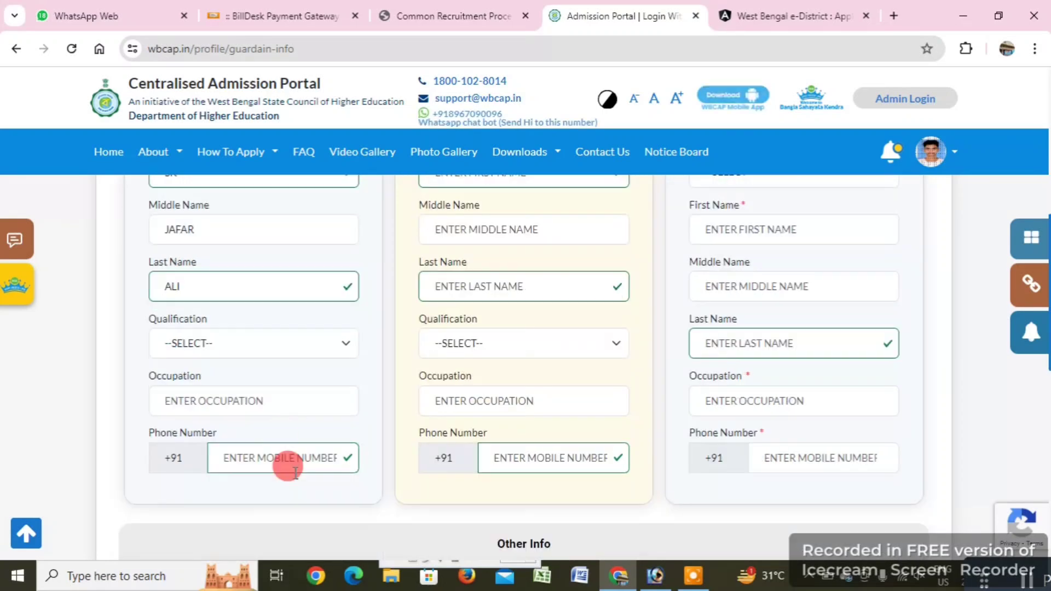
click(218, 343)
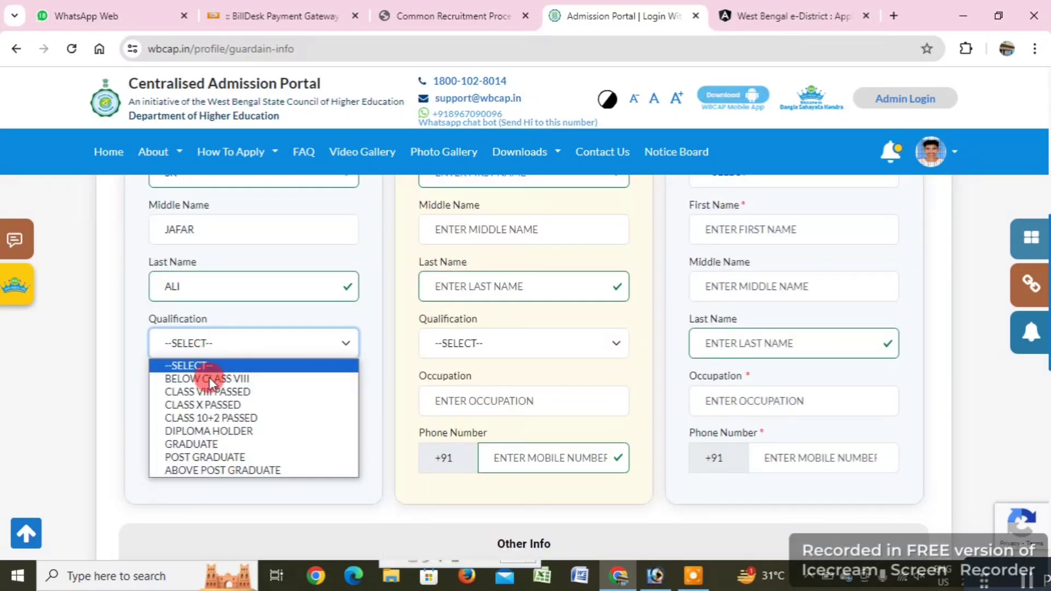
click(206, 405)
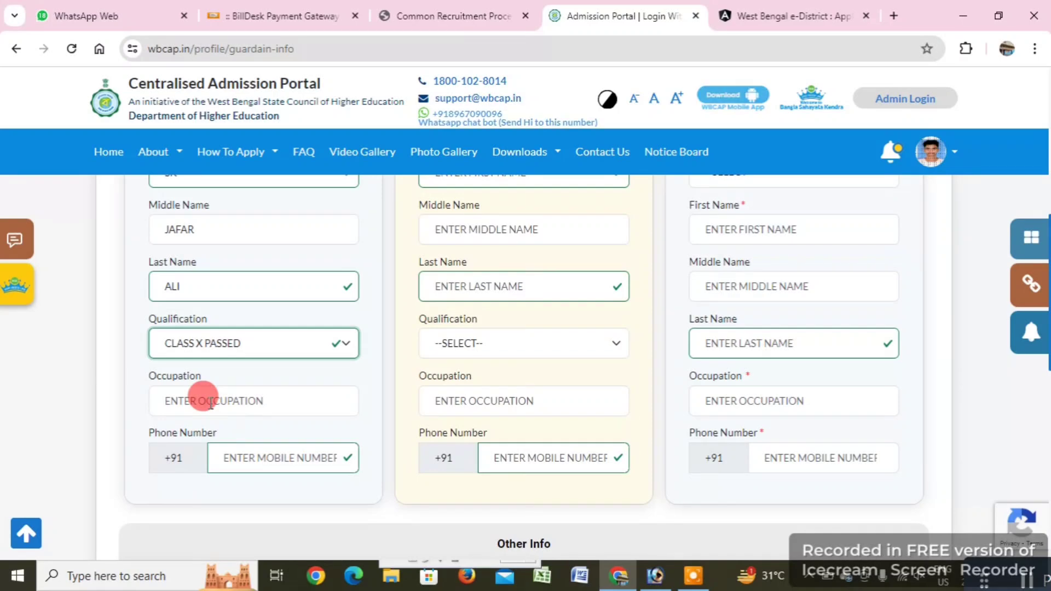
click(211, 403)
text(DAILY LABOUR)
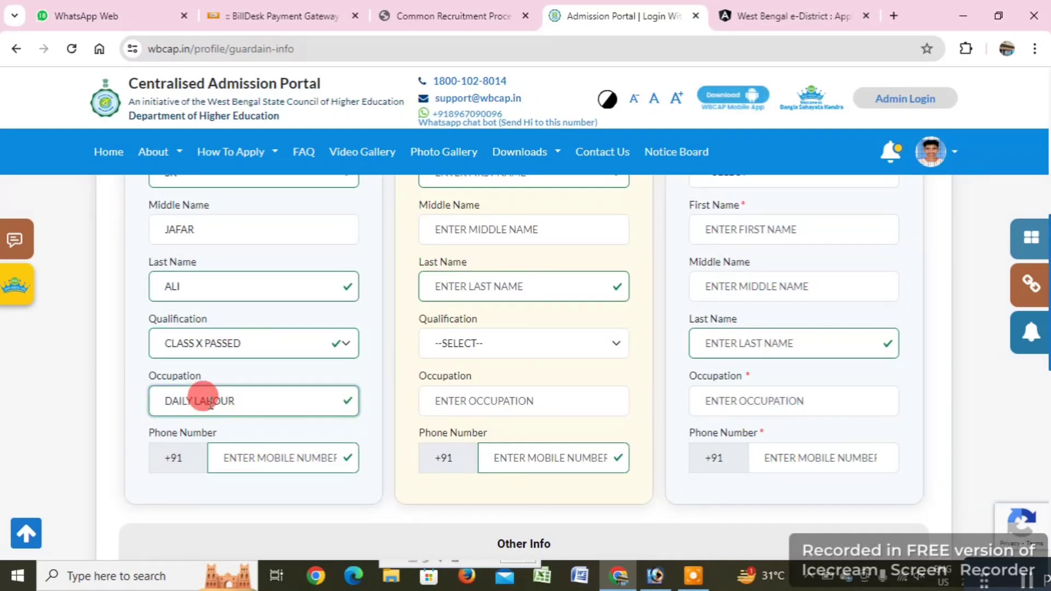
click(263, 459)
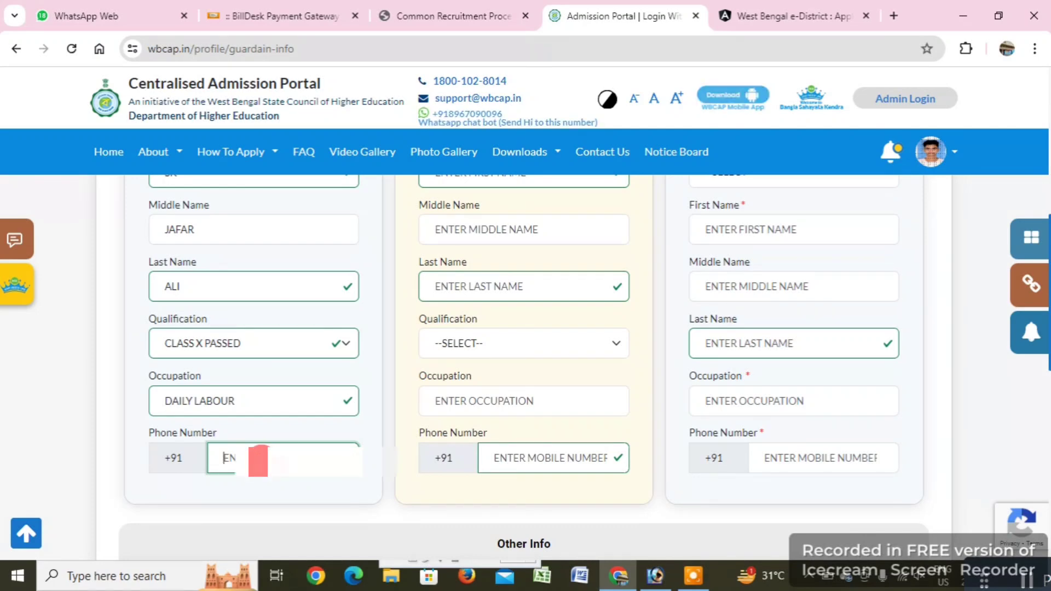
scroll(547, 419, up, 3)
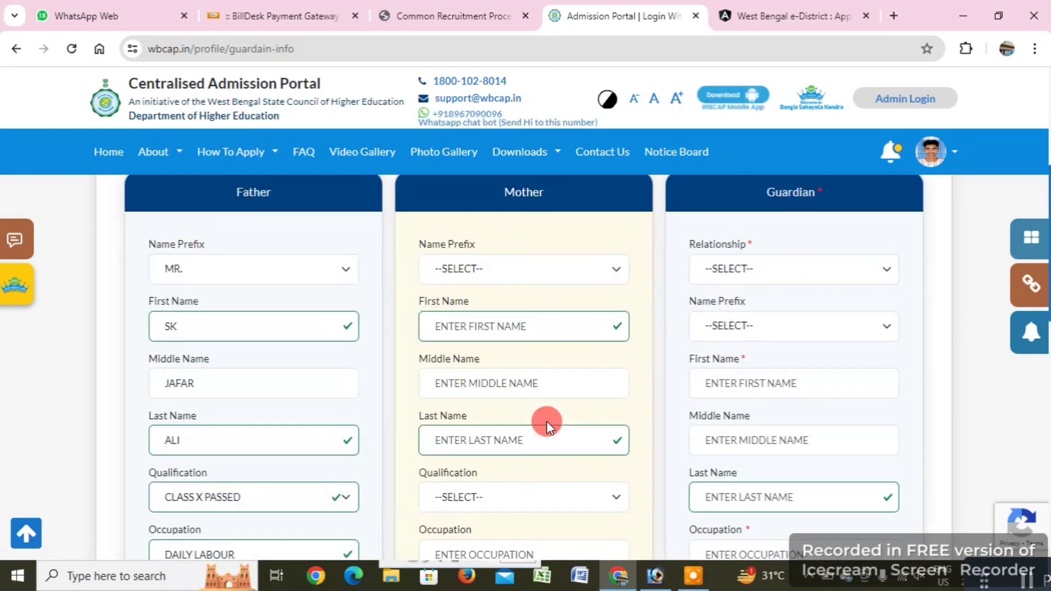
scroll(528, 253, up, 1)
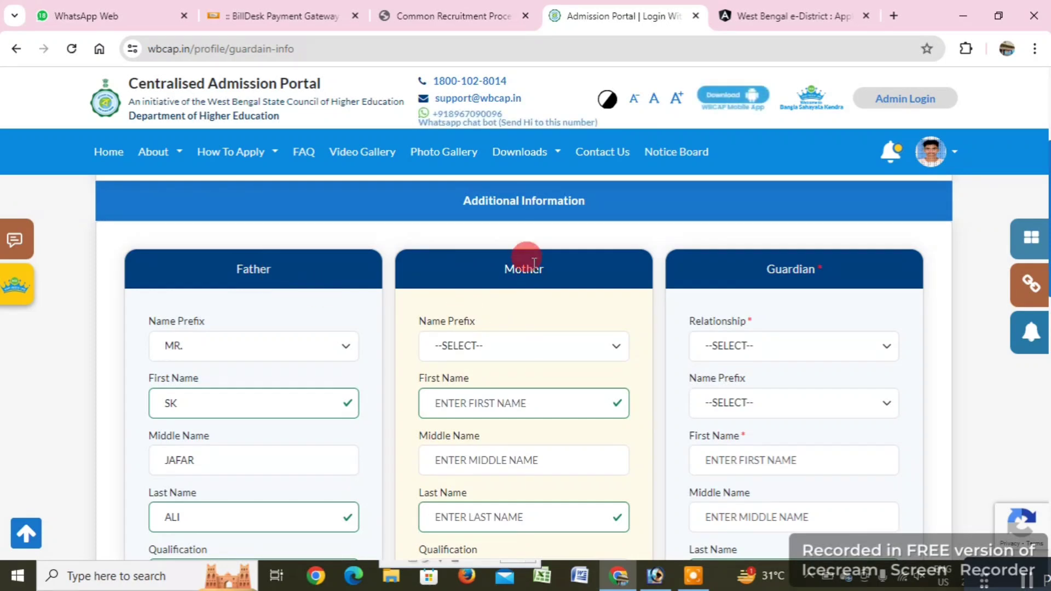
Set the mother's prefix to MRS. and enter her first and last names.
click(453, 347)
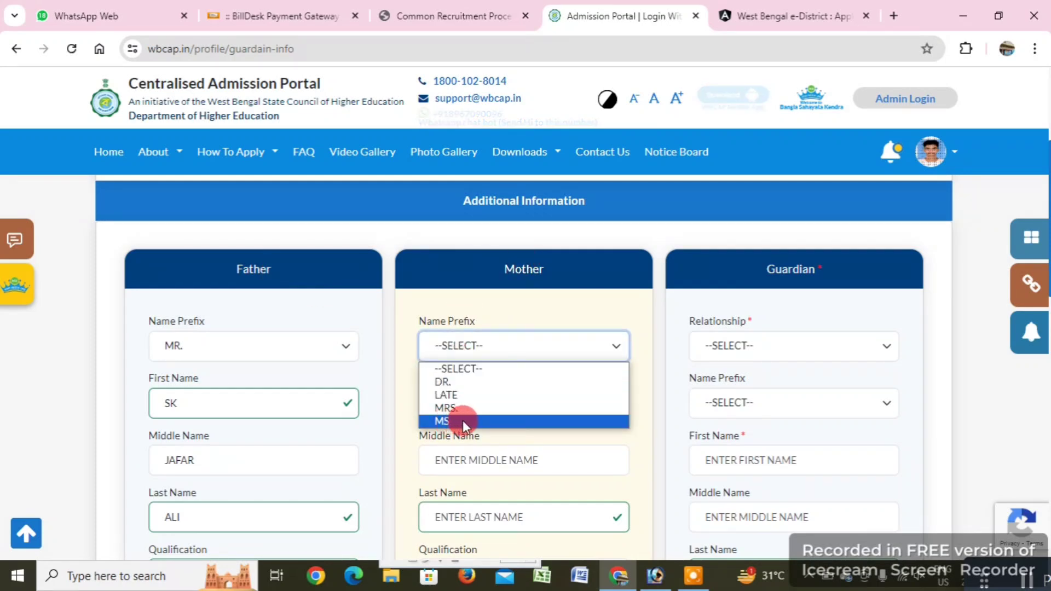
click(460, 409)
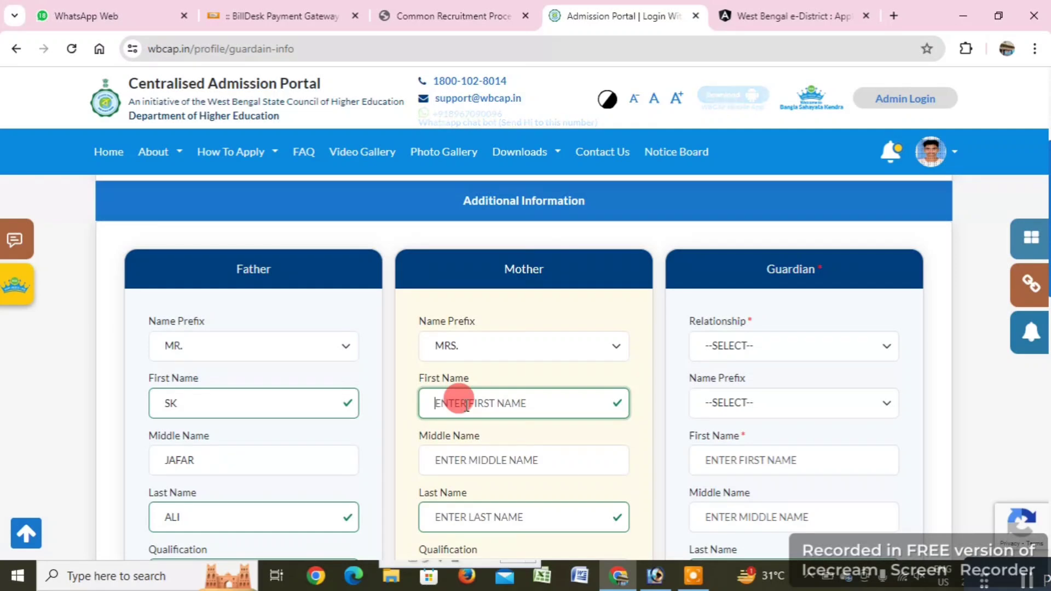
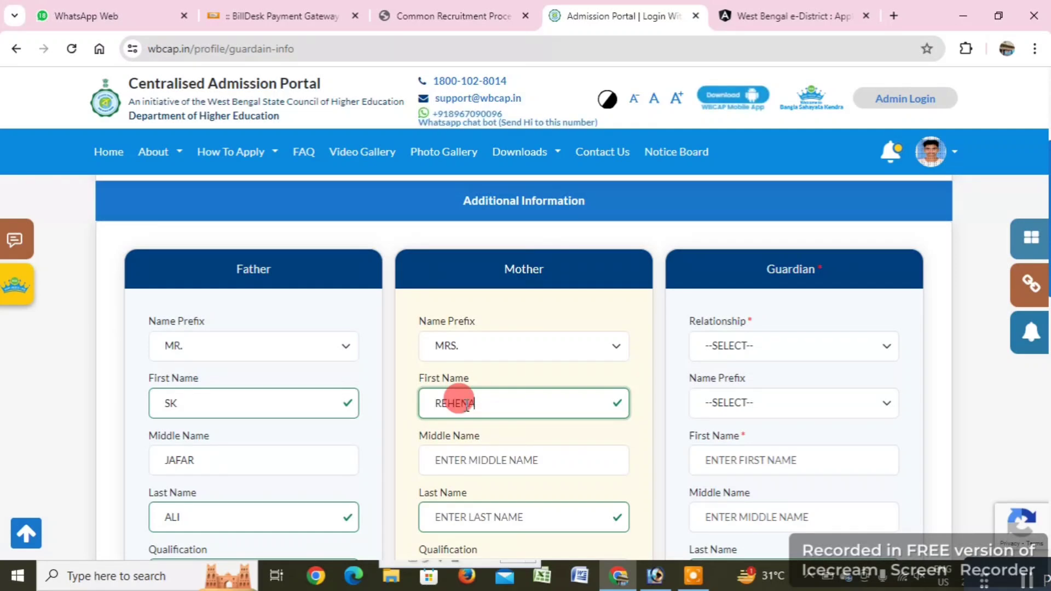
key(Tab)
key(Tab)
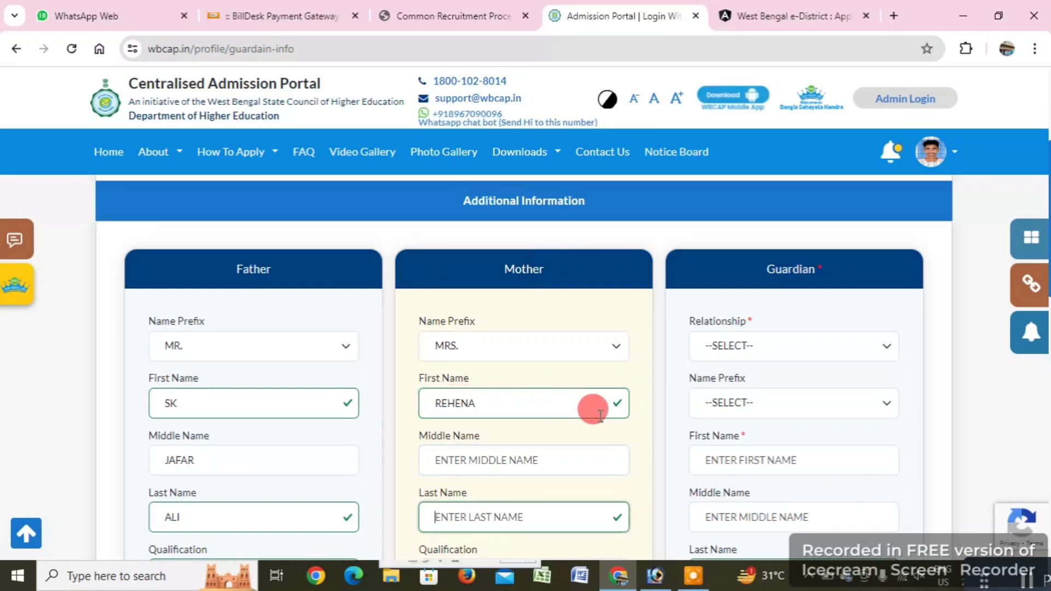
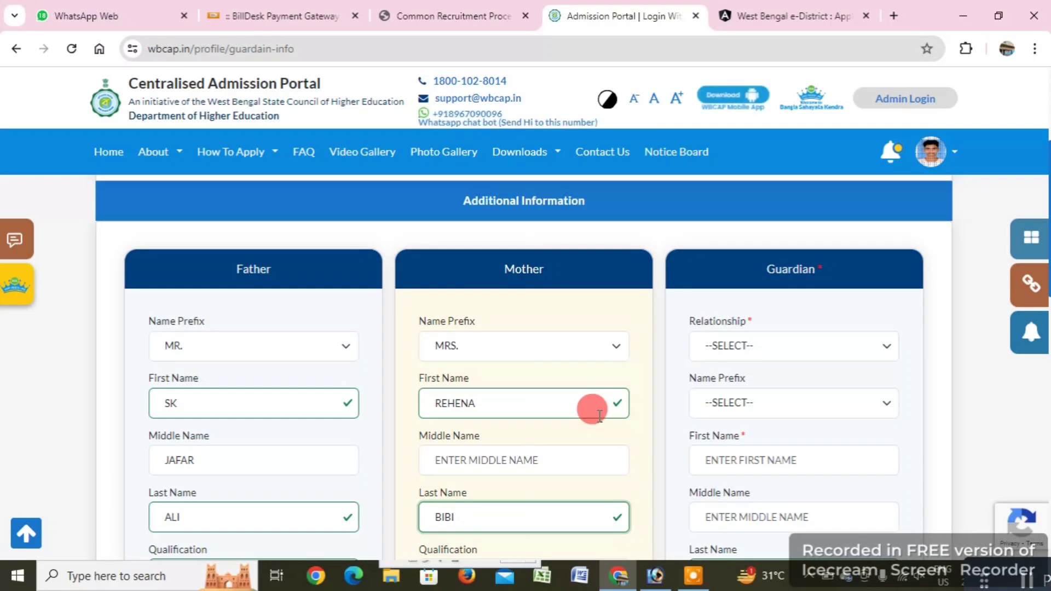
Give the mother qualification CLASS X PASSED, occupation HOUSE WIFE, and her phone number.
scroll(593, 410, down, 3)
click(511, 422)
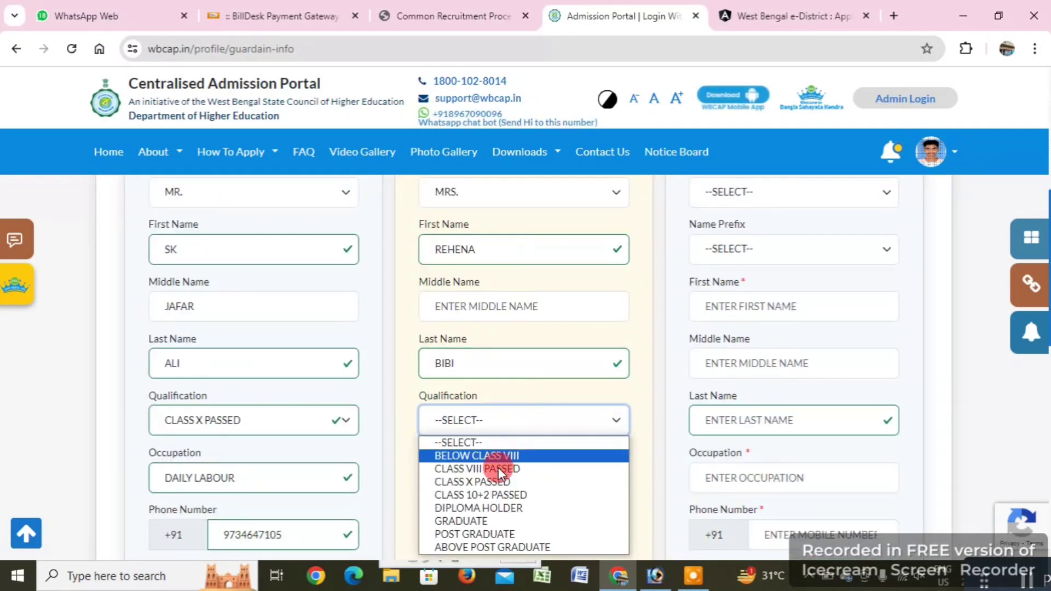
click(494, 495)
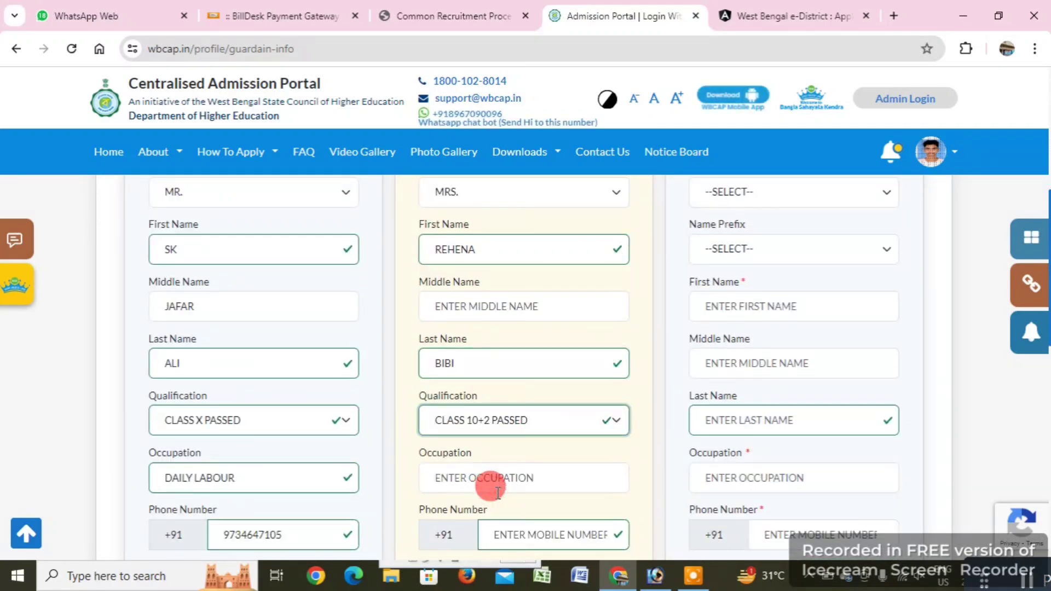
scroll(493, 492, down, 1)
click(462, 402)
text(HOUSE WIFE)
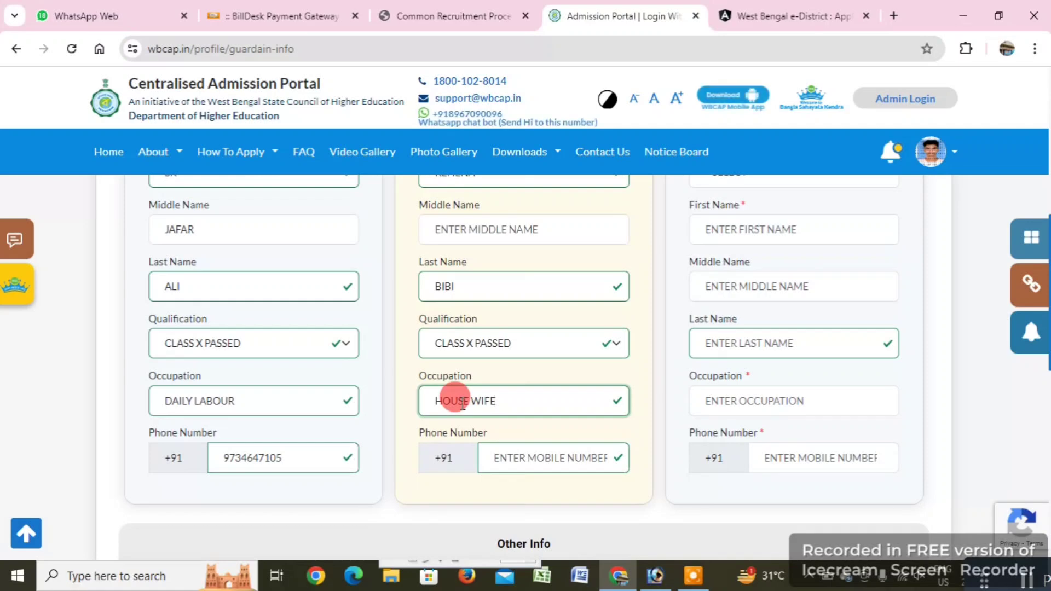
click(538, 461)
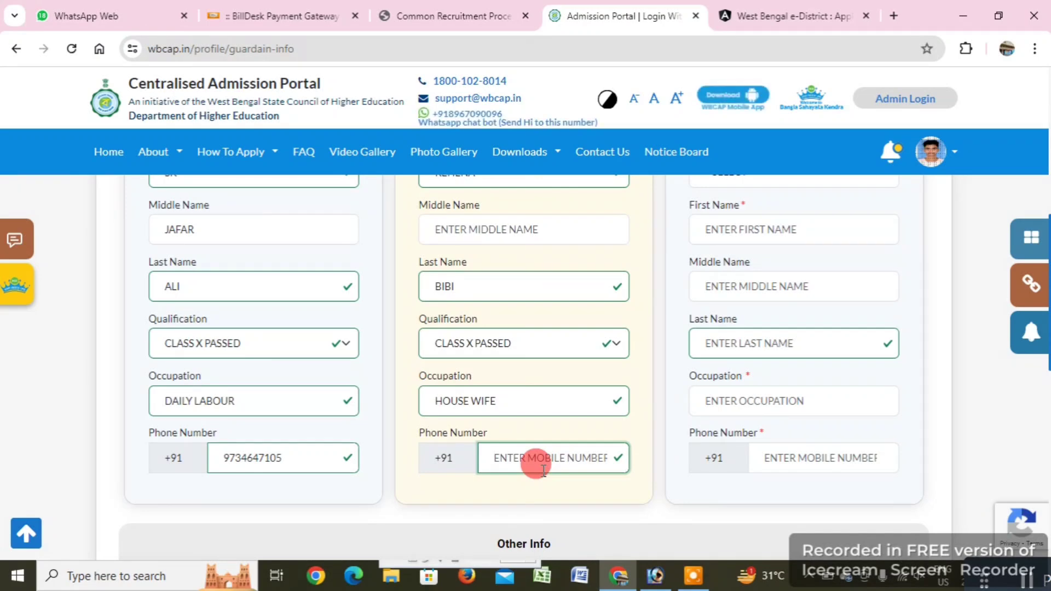
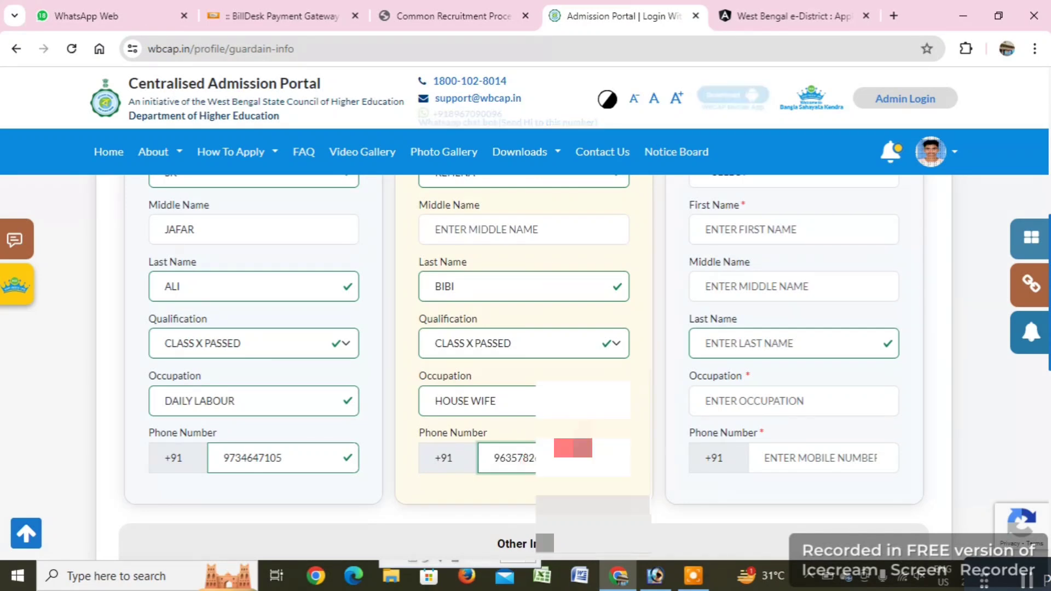
scroll(799, 353, up, 3)
scroll(794, 351, up, 3)
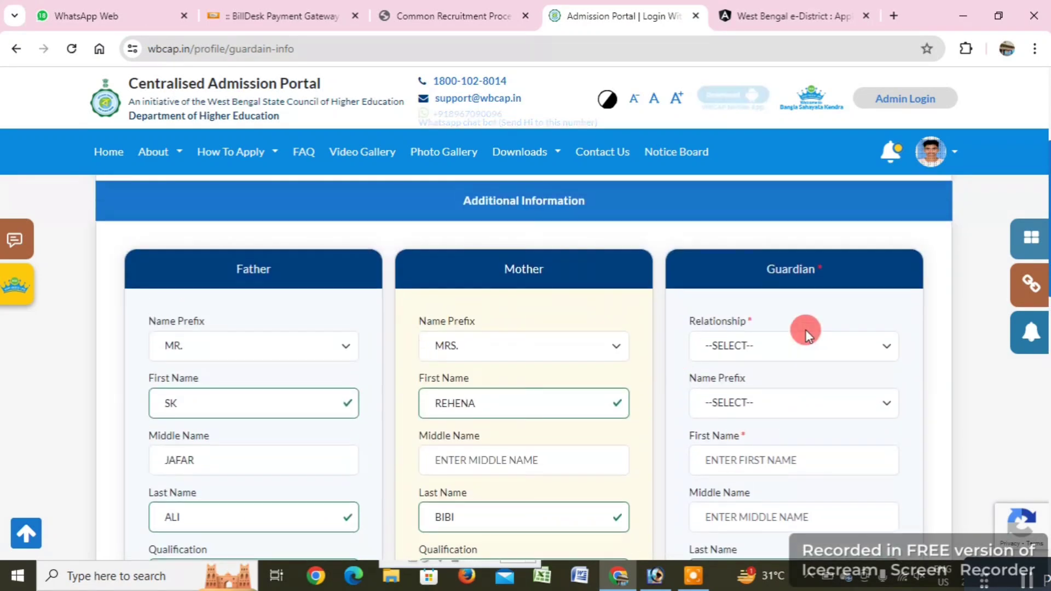
click(744, 346)
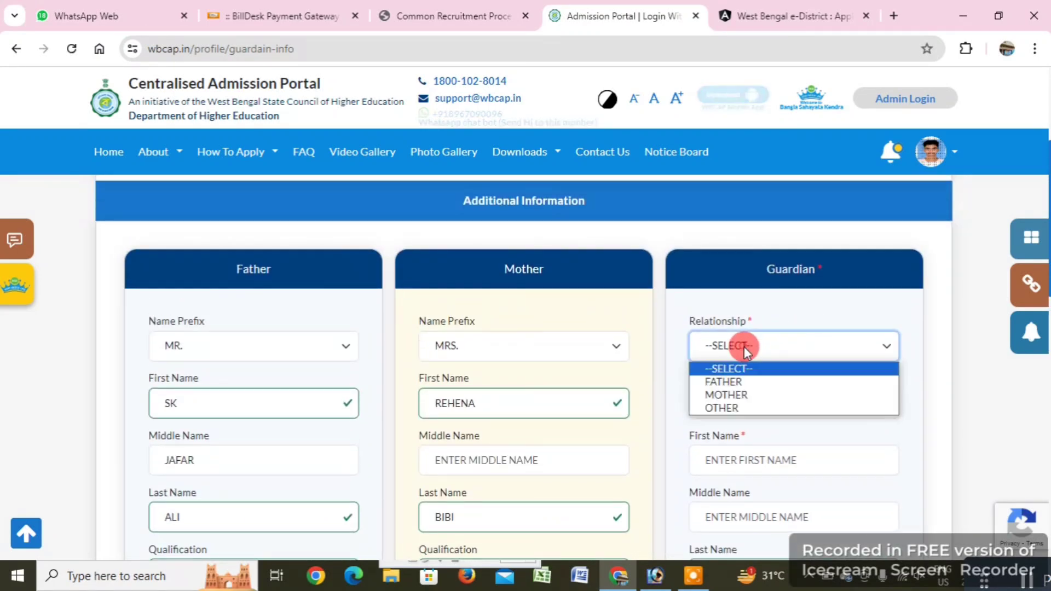
Choose FATHER as the guardian relationship so the guardian fields copy the father's details.
click(732, 382)
scroll(741, 275, down, 1)
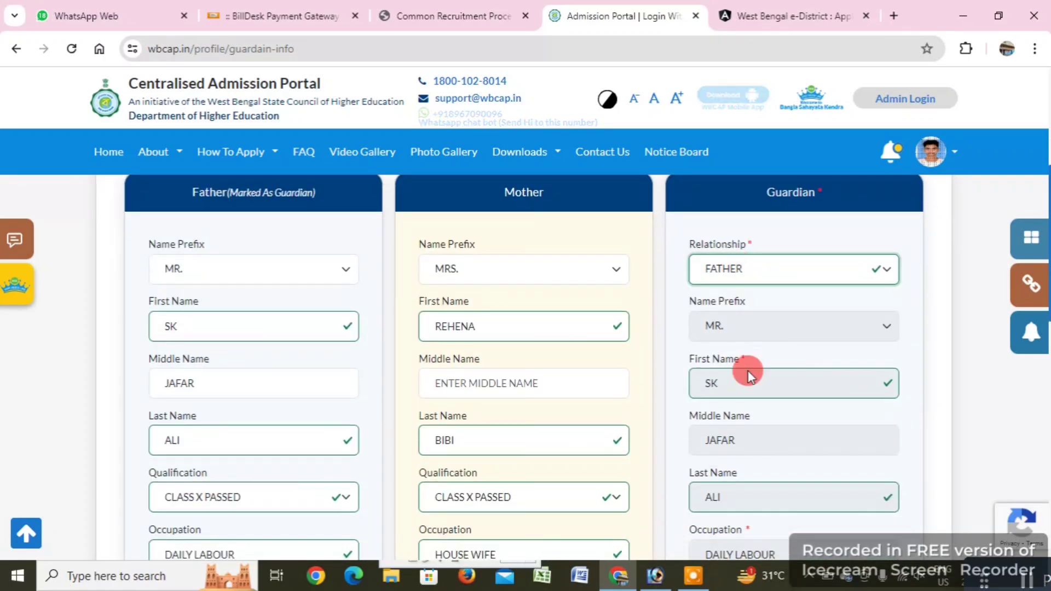
scroll(748, 394, down, 1)
scroll(795, 521, down, 3)
scroll(788, 493, up, 6)
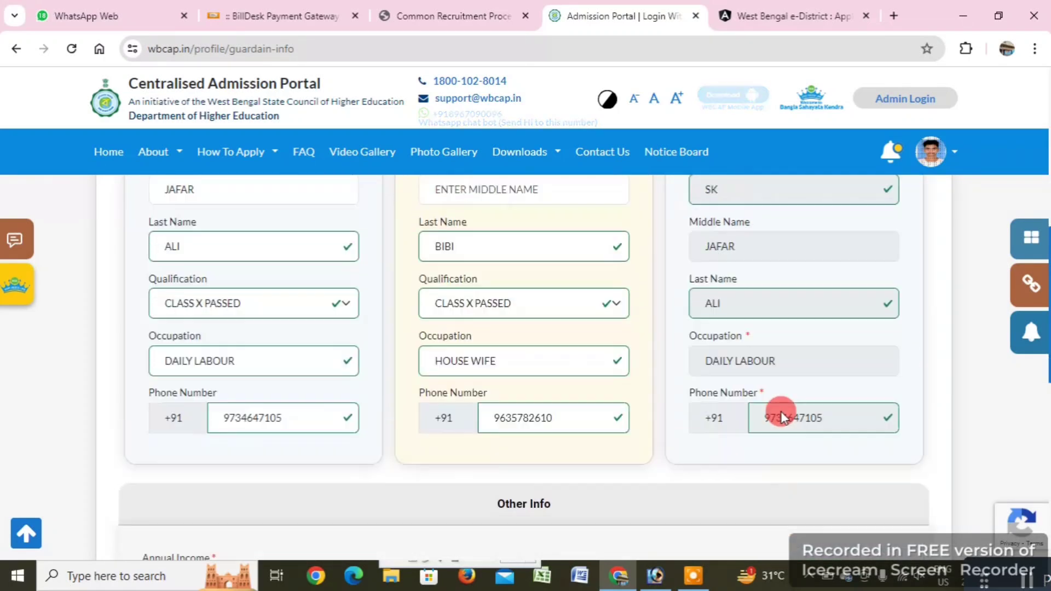
Briefly switch the guardian relationship to OTHER, then restore FATHER as guardian.
click(733, 346)
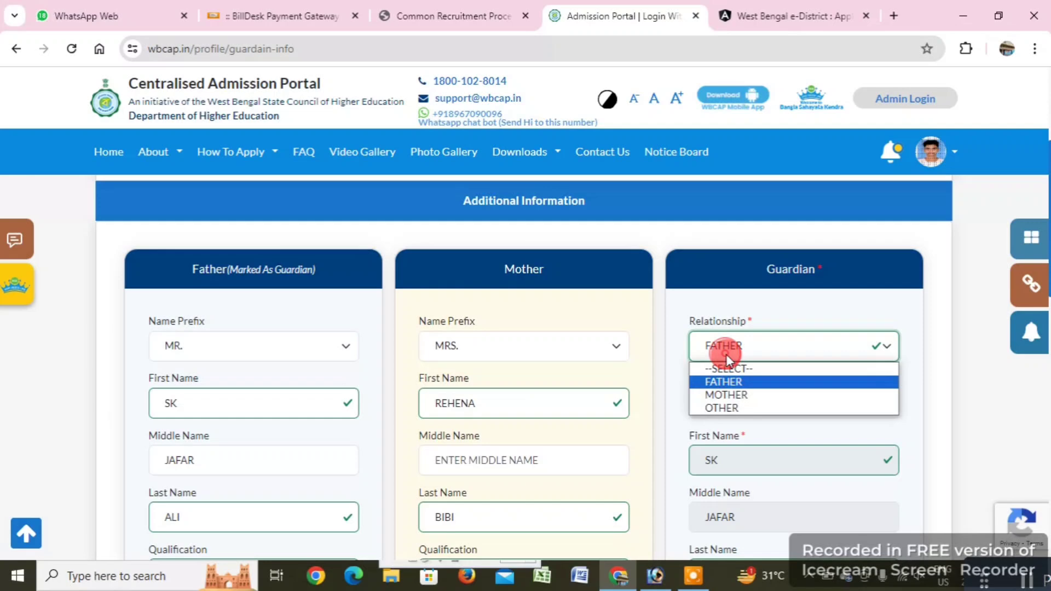
click(724, 403)
click(746, 403)
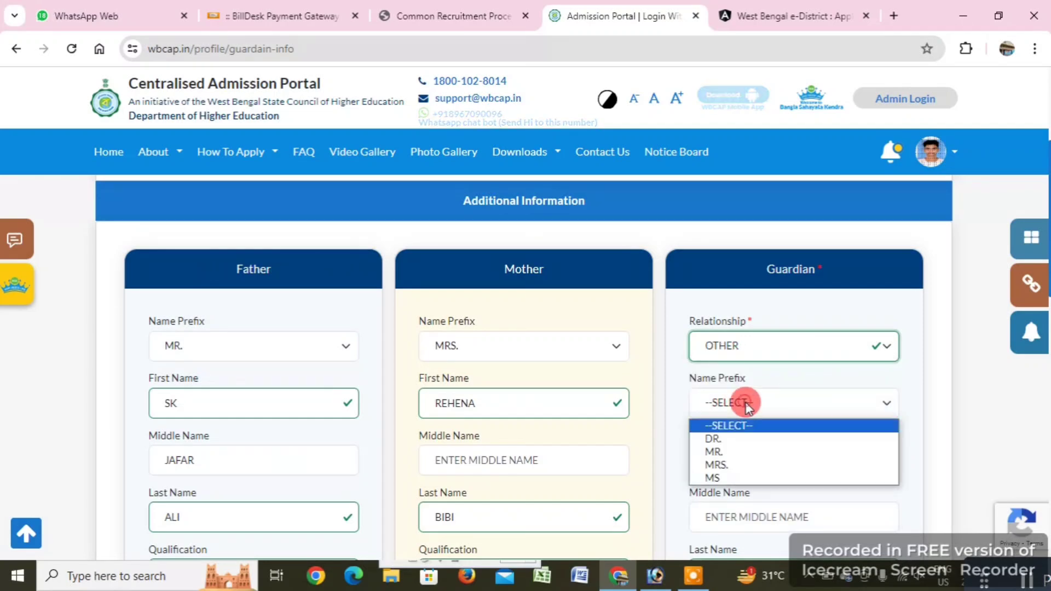
click(892, 389)
scroll(812, 462, down, 5)
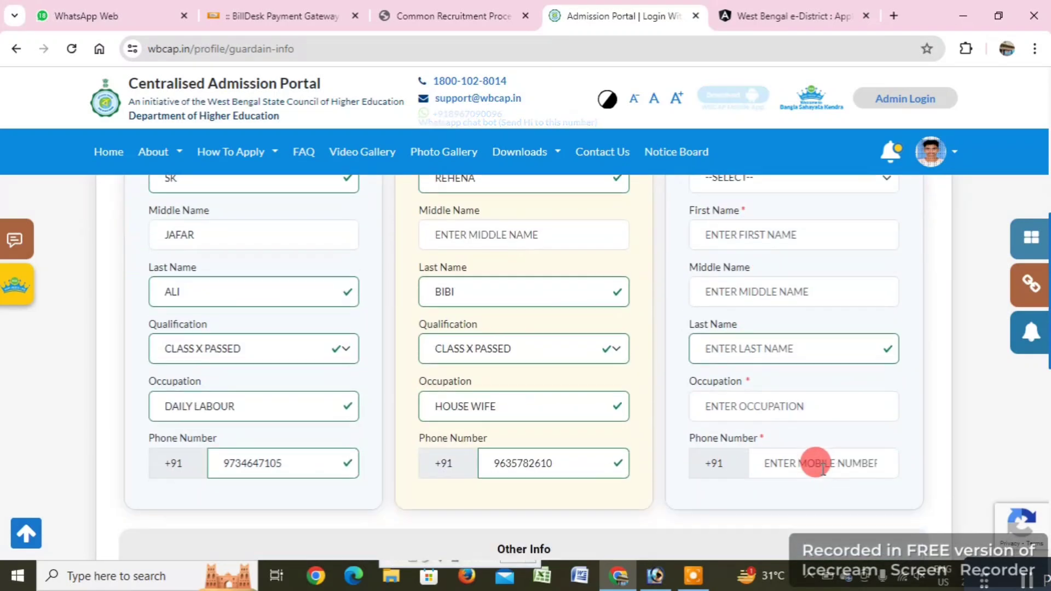
scroll(816, 457, up, 5)
click(749, 346)
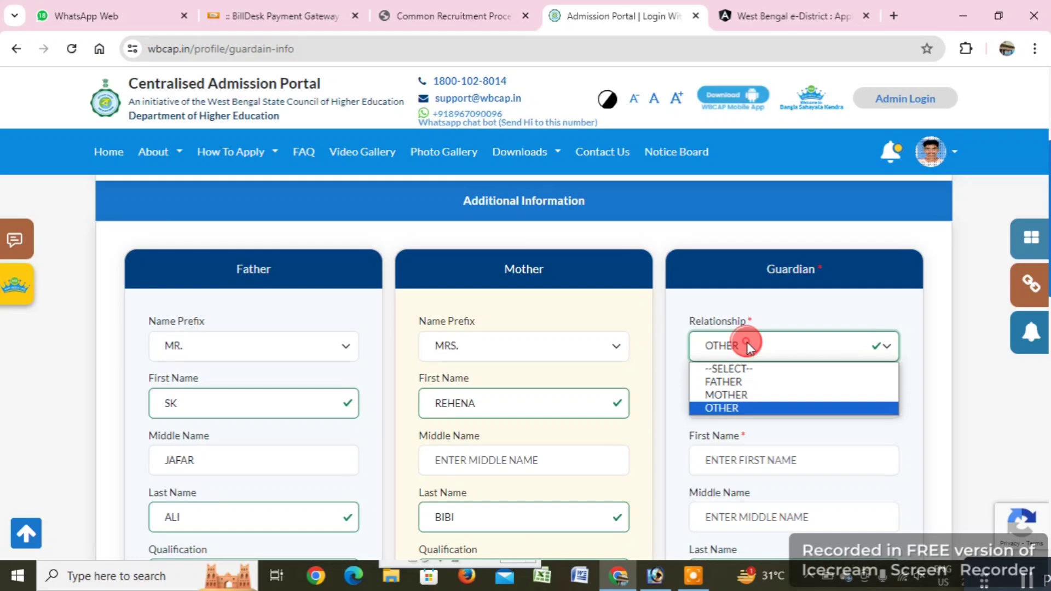
click(732, 378)
scroll(825, 390, down, 8)
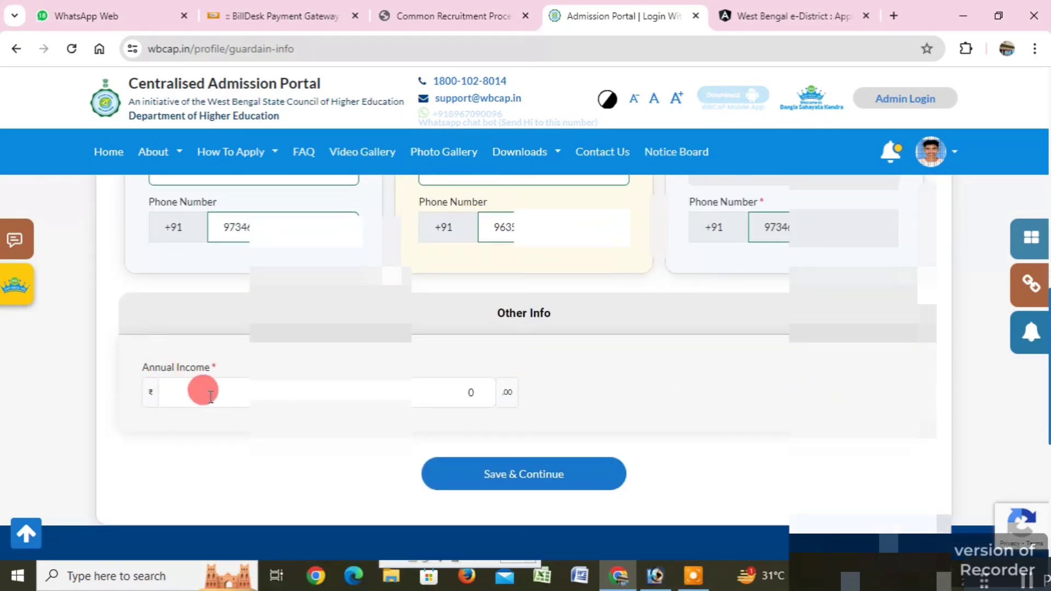
Replace the annual income 0 with 60000, then save the guardian page and confirm.
click(214, 391)
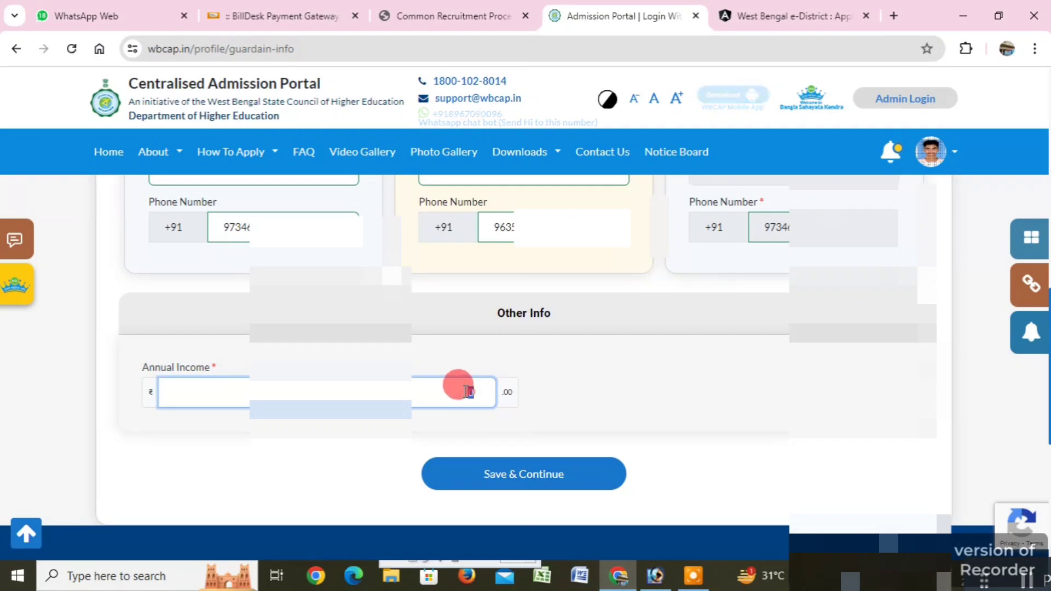
double_click(463, 392)
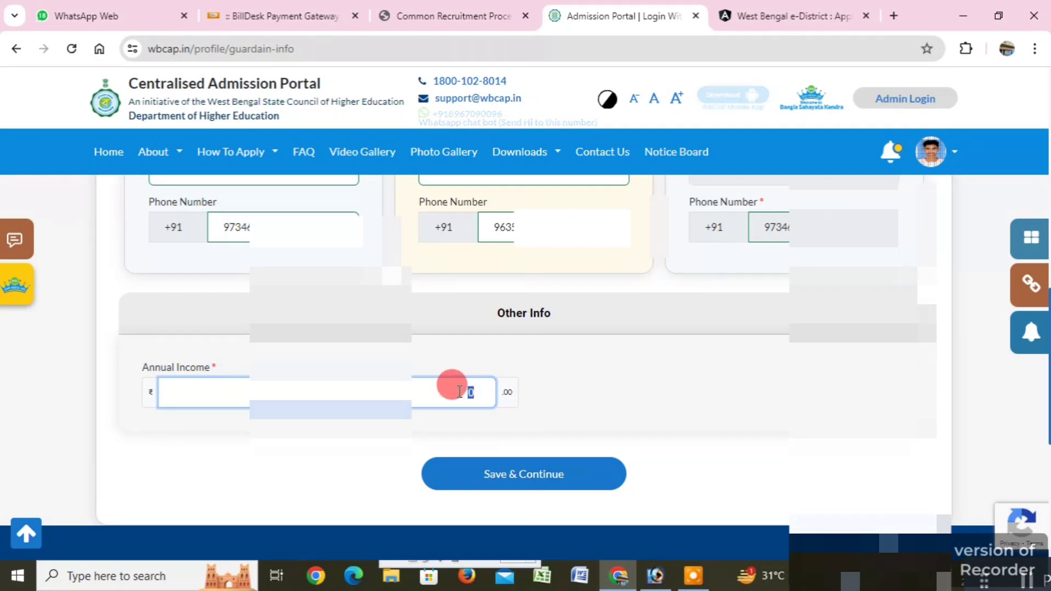
text(60000)
scroll(517, 405, down, 2)
click(517, 405)
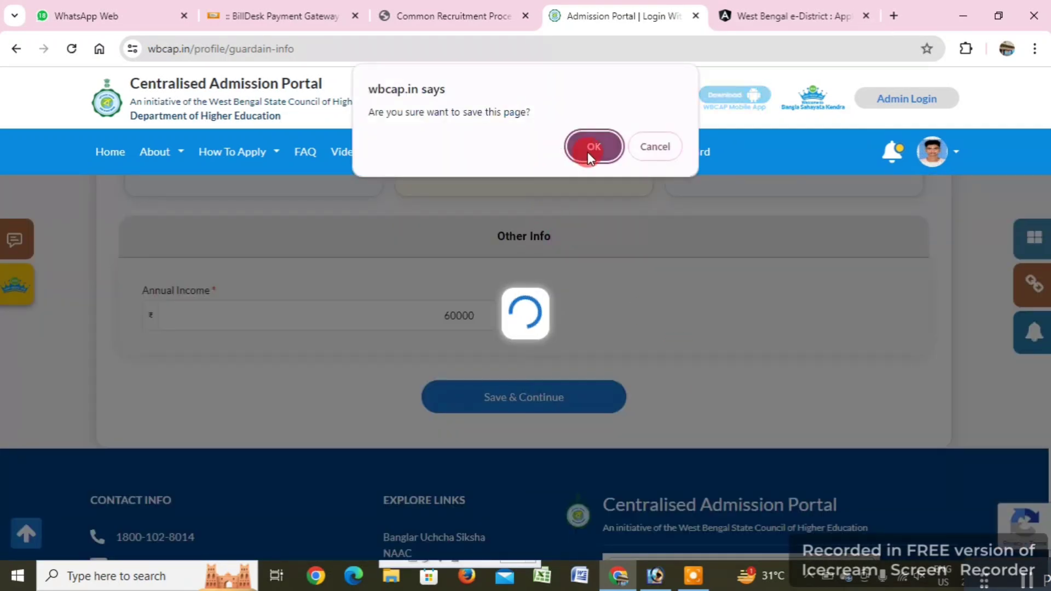
click(587, 152)
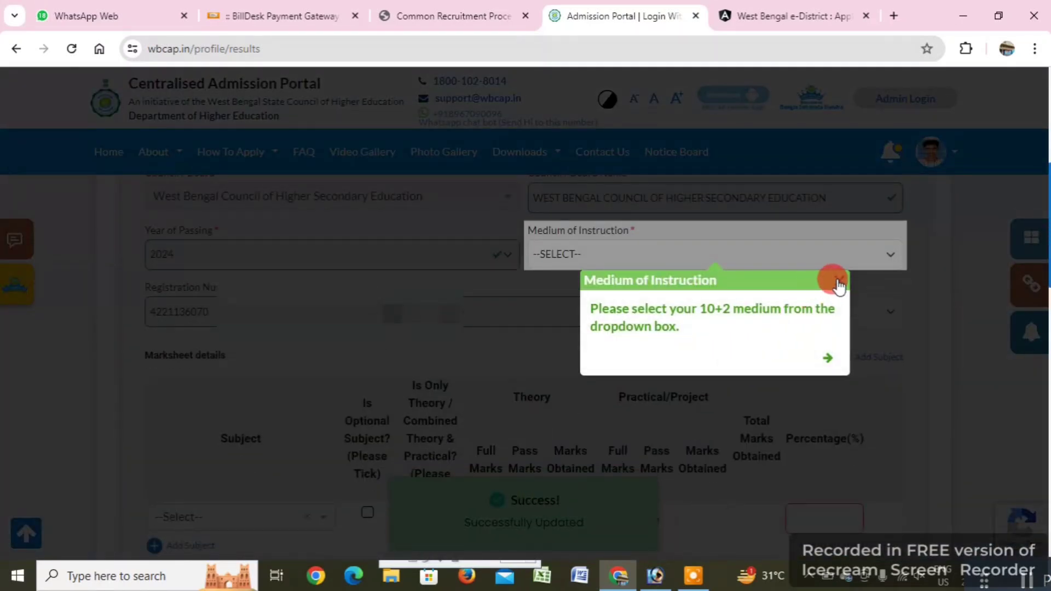
Dismiss the guidance tip and set the medium of instruction to BENGALI.
click(837, 283)
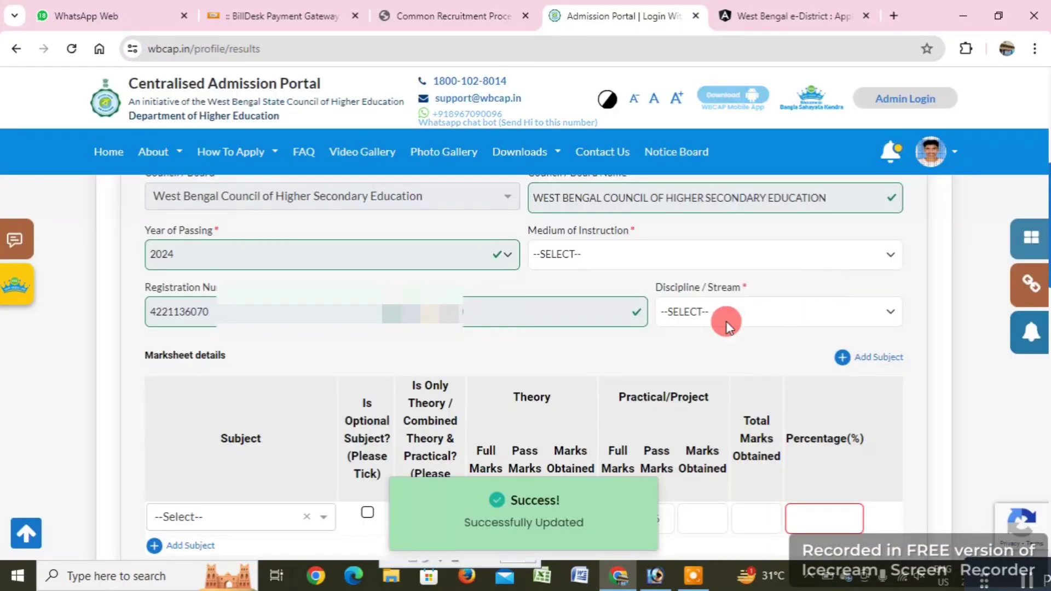
scroll(586, 363, up, 2)
scroll(585, 363, up, 2)
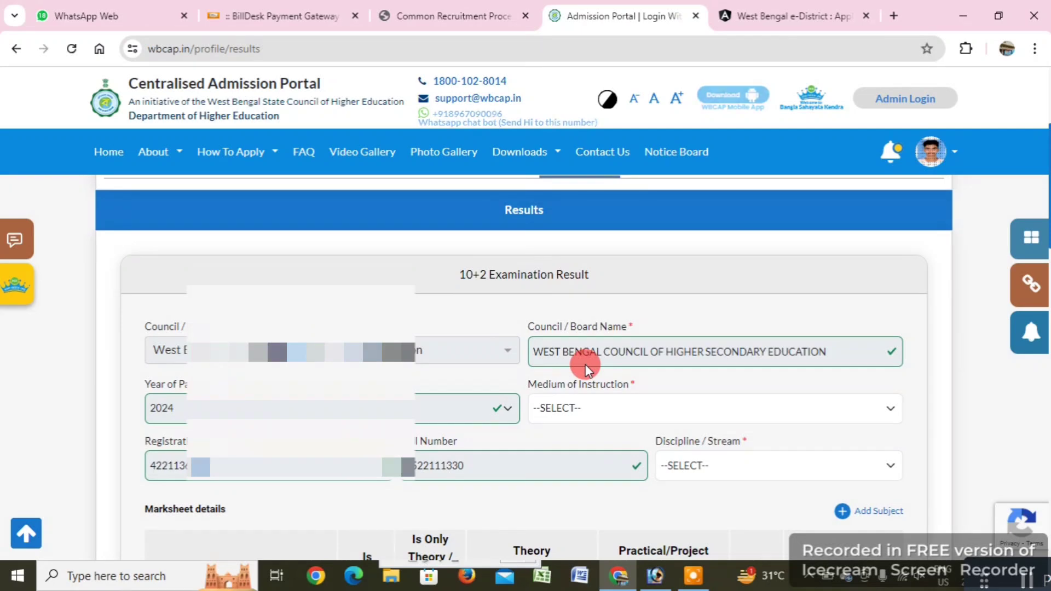
scroll(574, 366, down, 2)
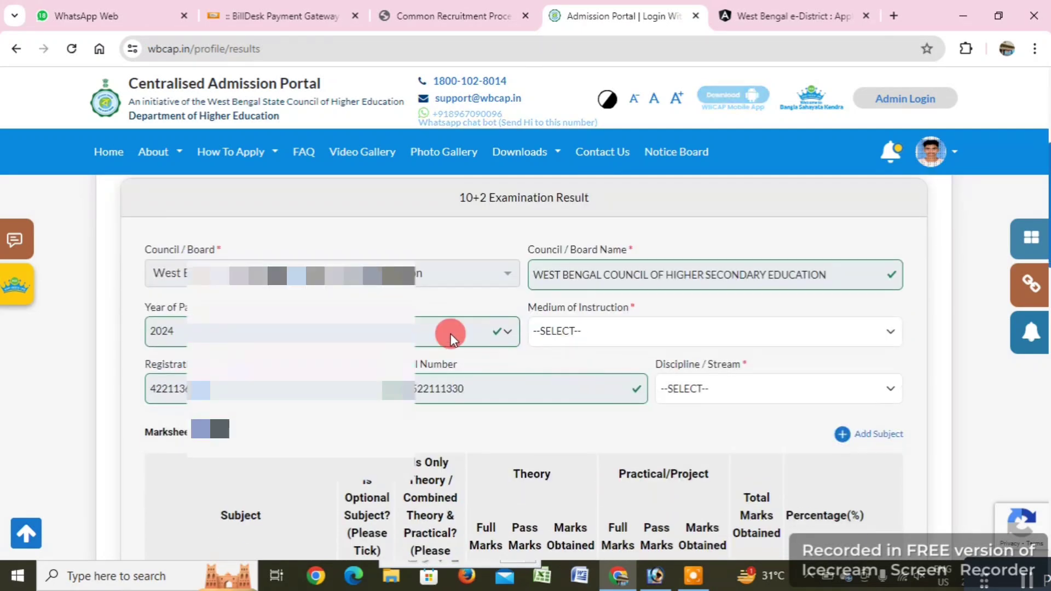
click(585, 332)
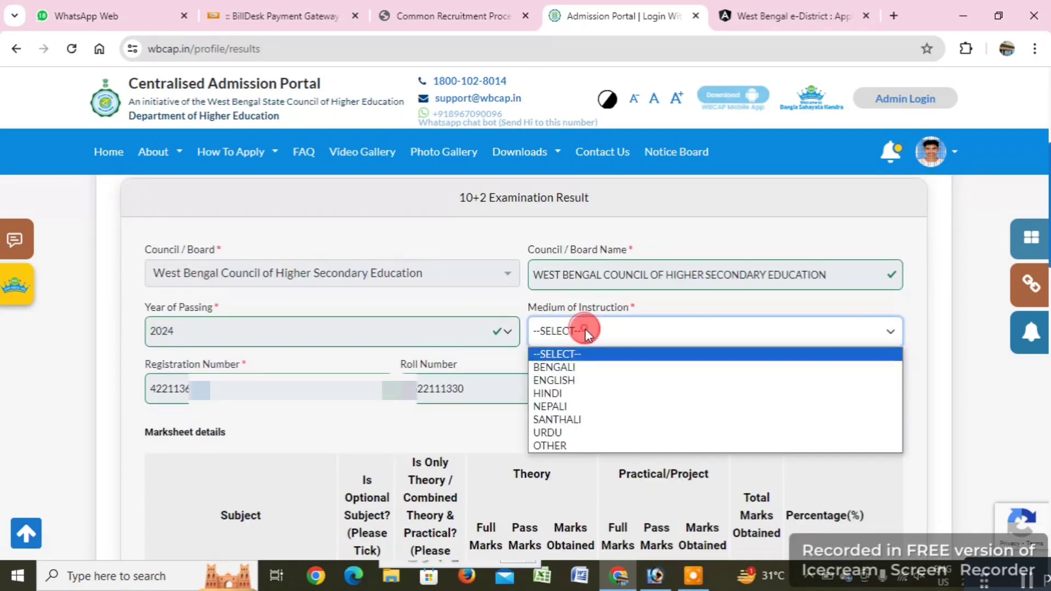
click(568, 366)
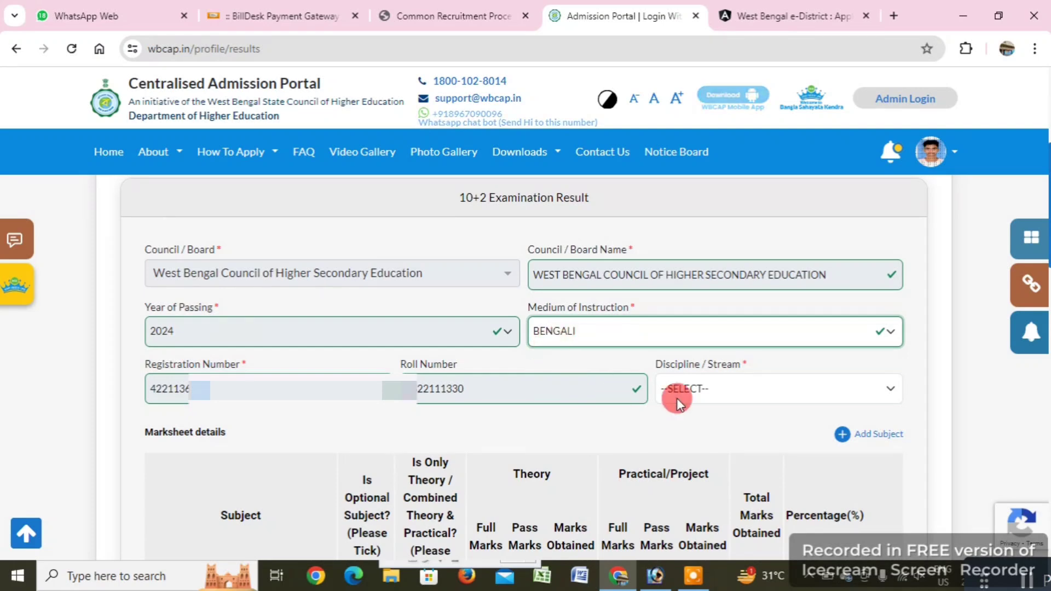
Set the 10+2 discipline/stream to SCIENCE.
click(701, 388)
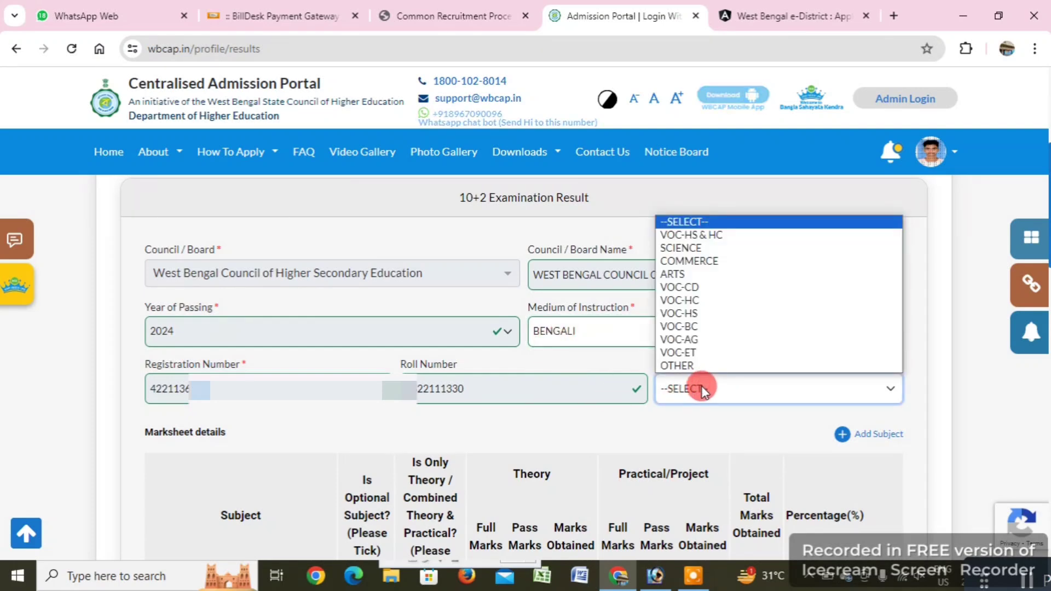
click(688, 249)
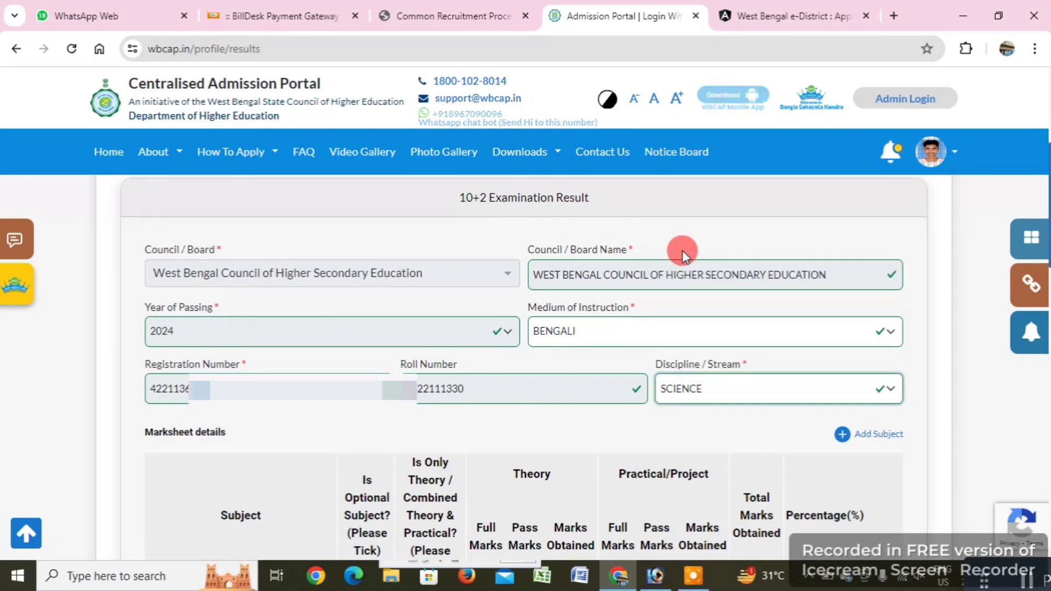
scroll(718, 438, down, 4)
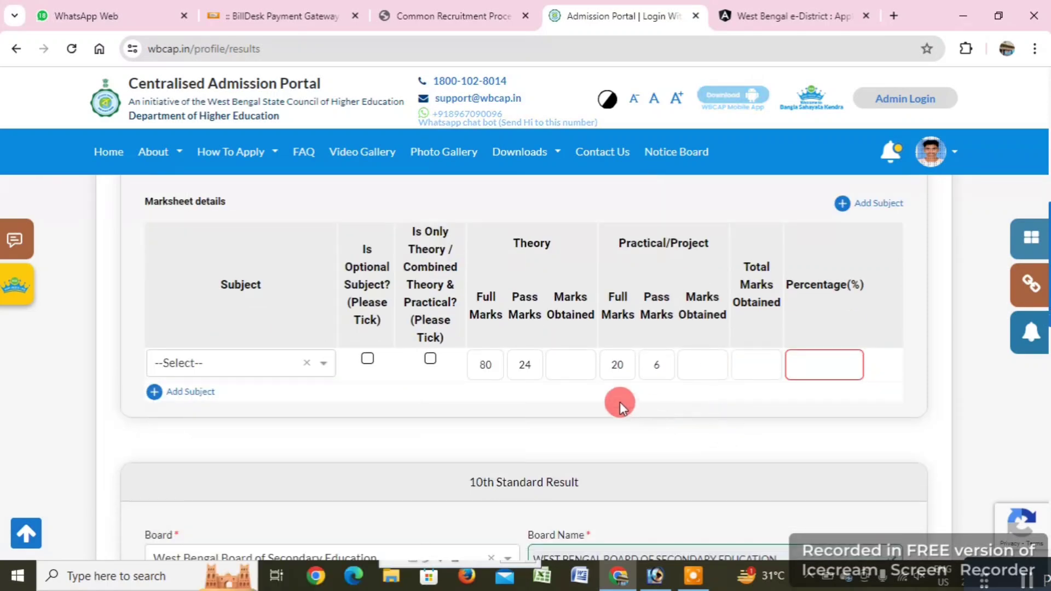
scroll(543, 389, up, 1)
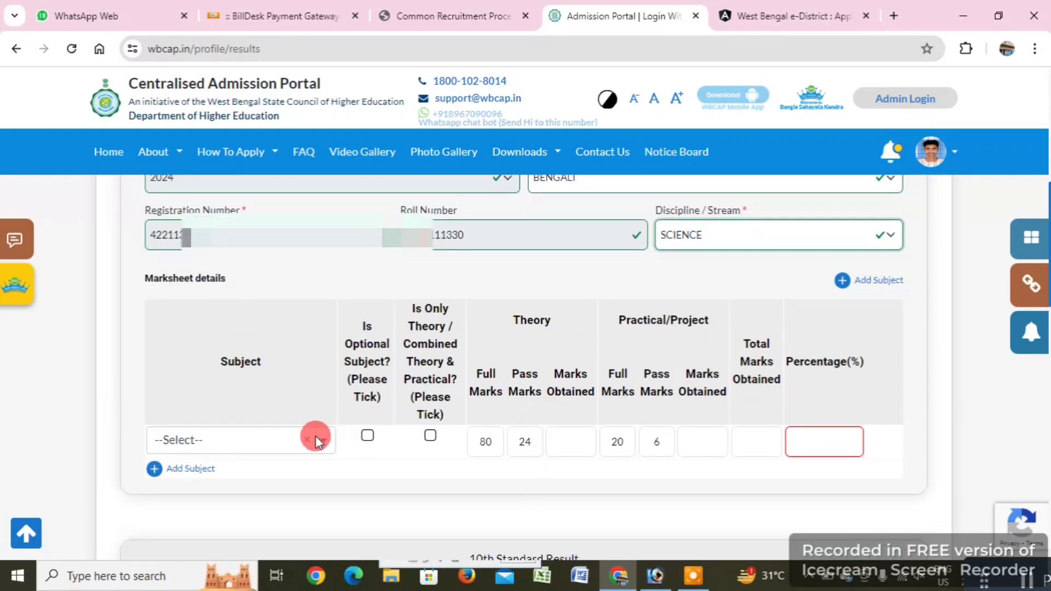
Pick WB-HS - Bengali as the first marksheet subject with Language Type 1st Lang.
click(231, 442)
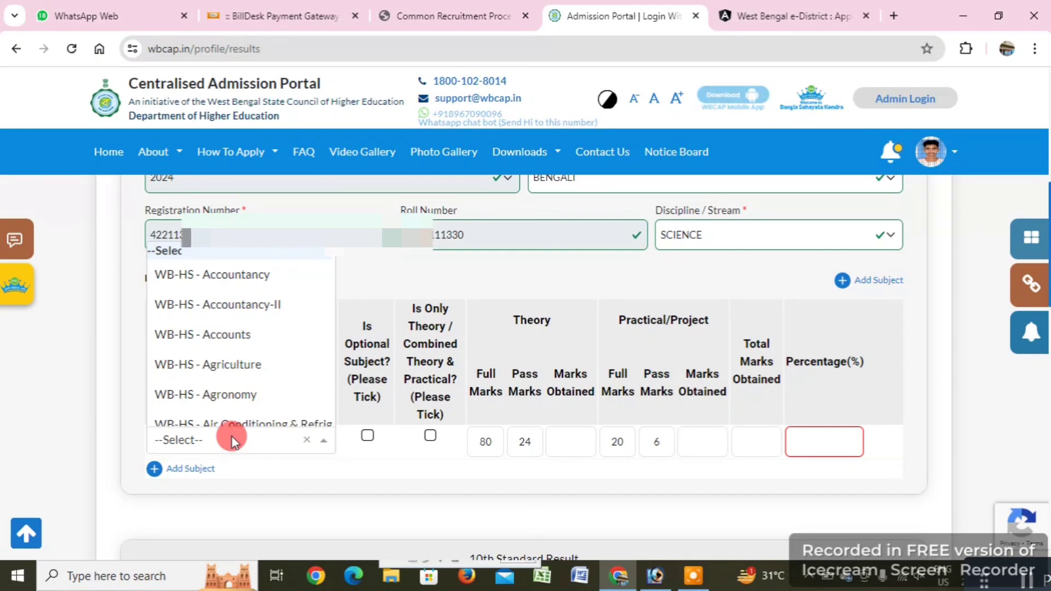
text(be)
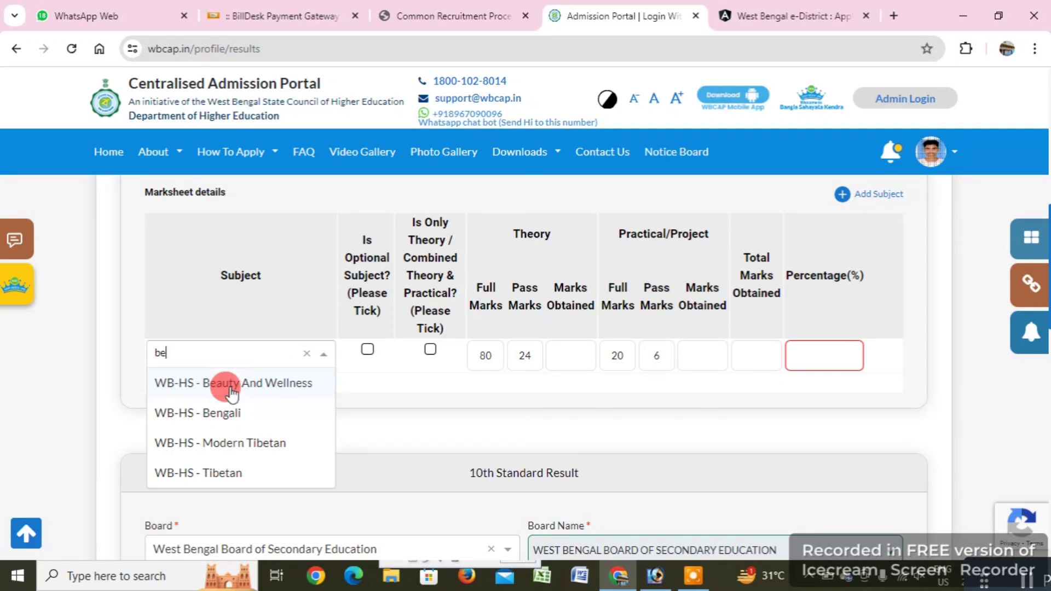
click(242, 417)
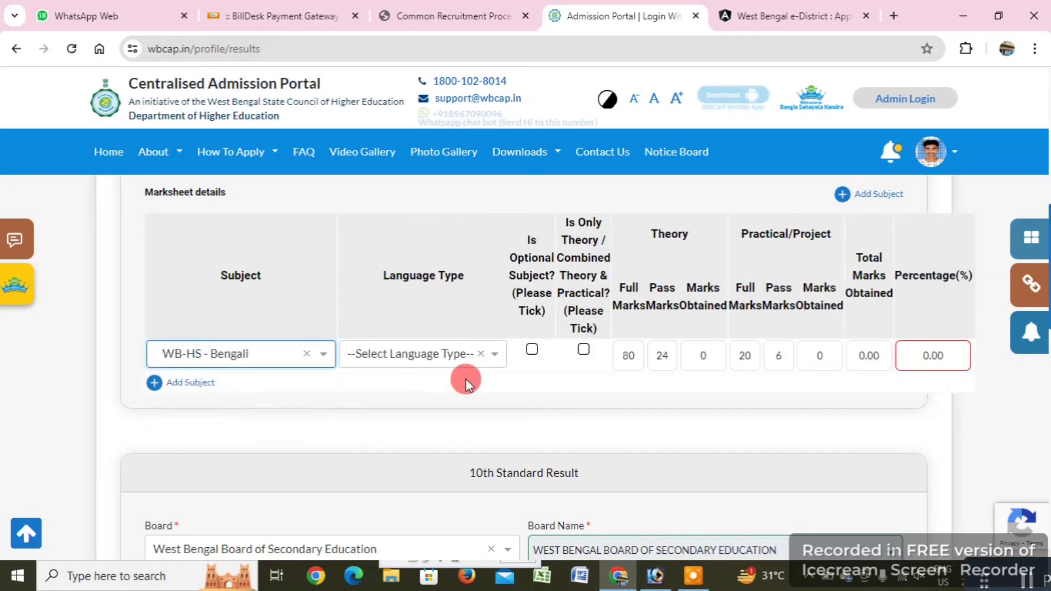
click(432, 358)
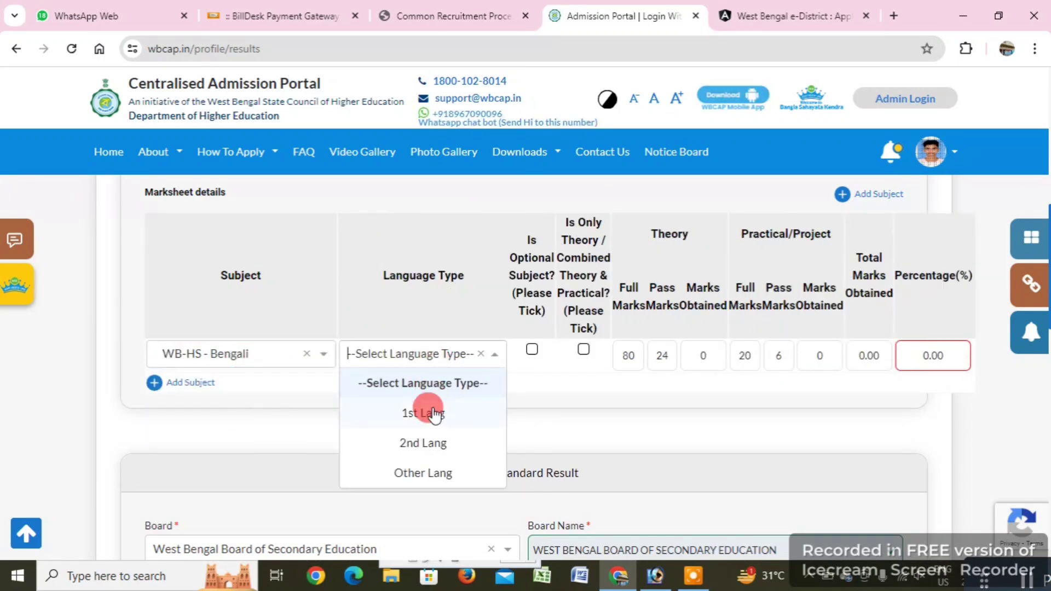
click(435, 413)
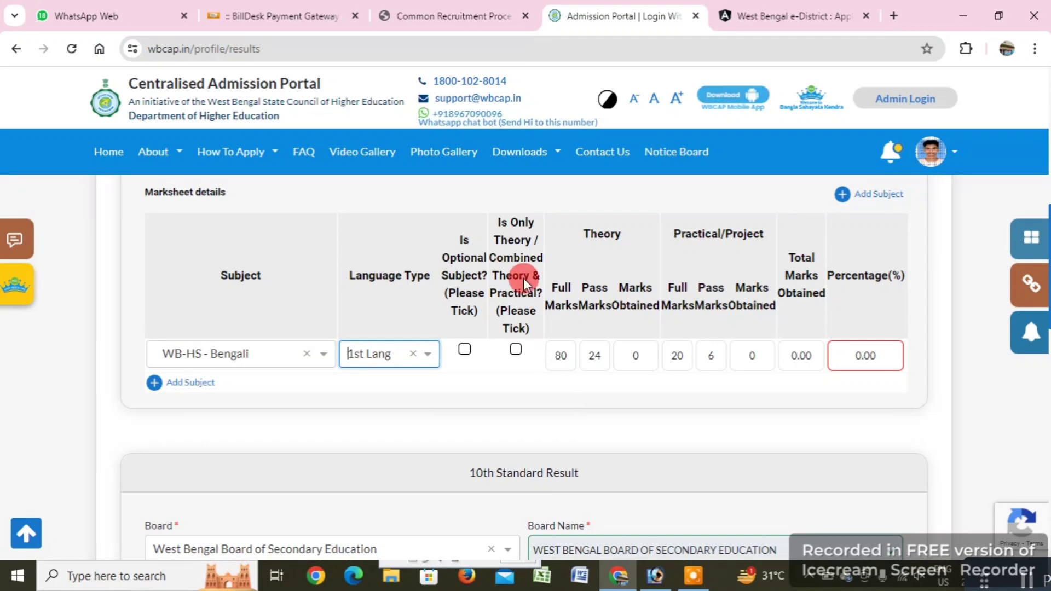
Enter Bengali marks of 53 theory and 20 practical, totalling 73.00.
click(516, 350)
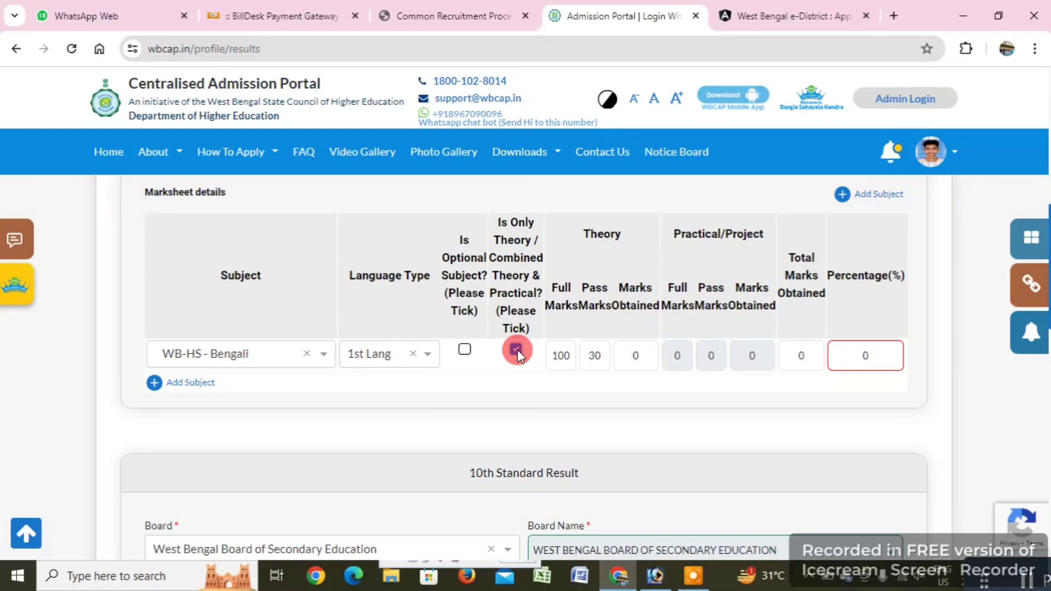
click(517, 350)
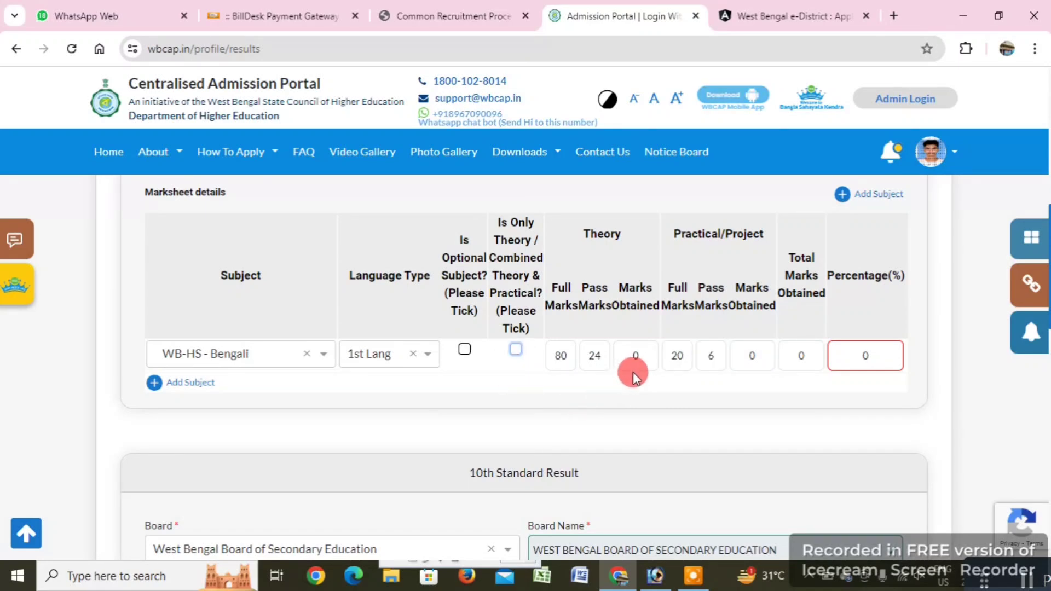
click(637, 354)
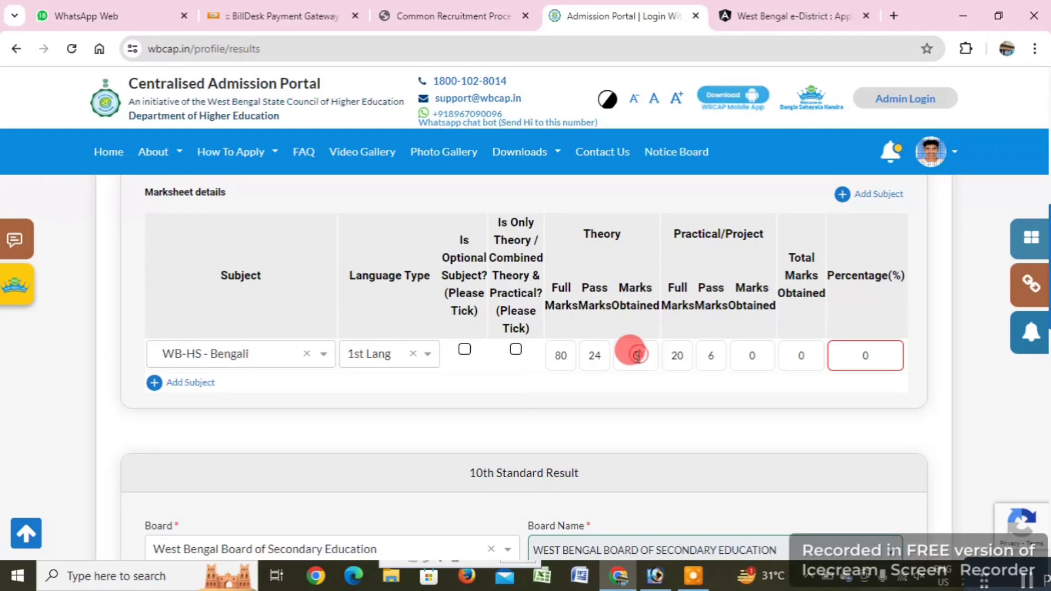
double_click(637, 355)
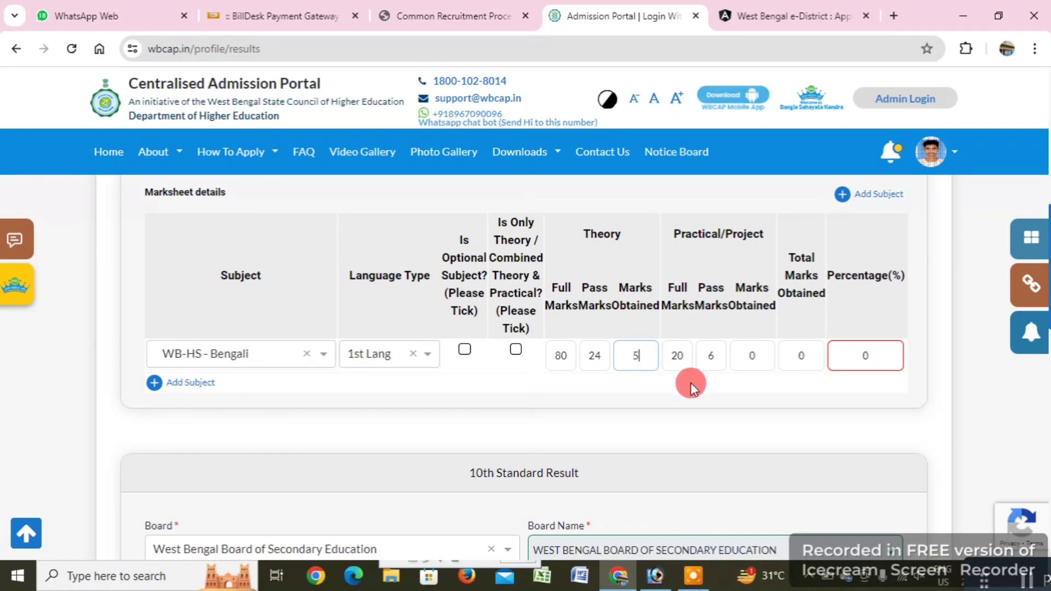
text(3)
click(747, 355)
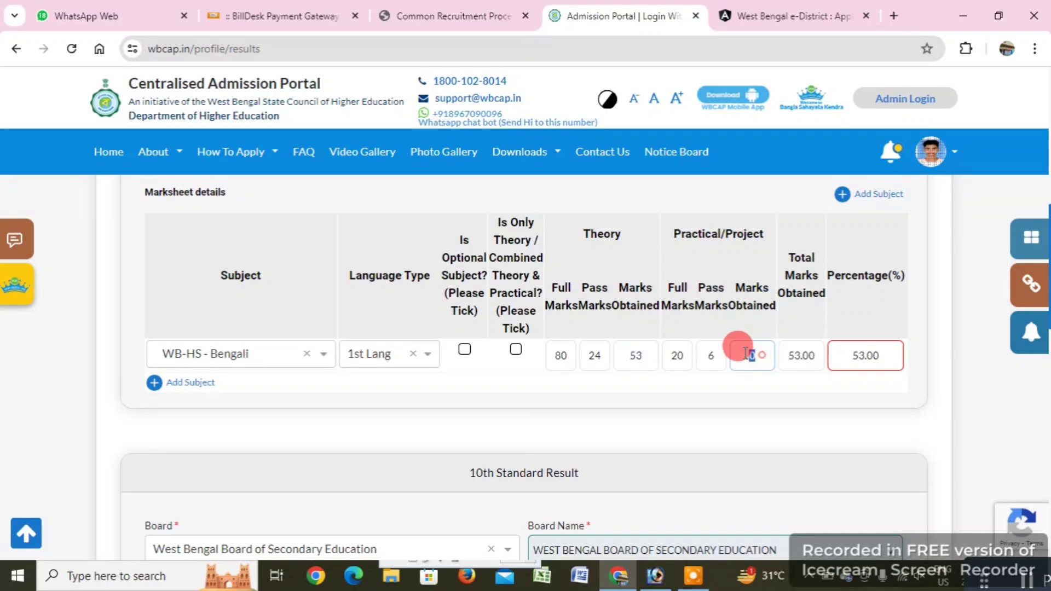
click(780, 413)
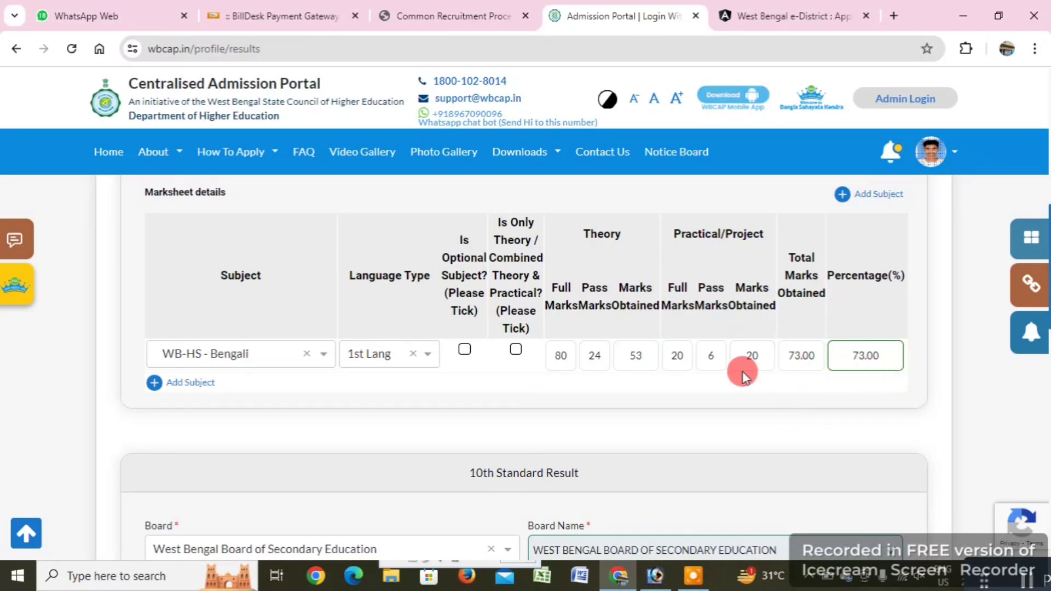
Add a second marksheet row with WB-HS - English as 2nd Lang.
click(185, 384)
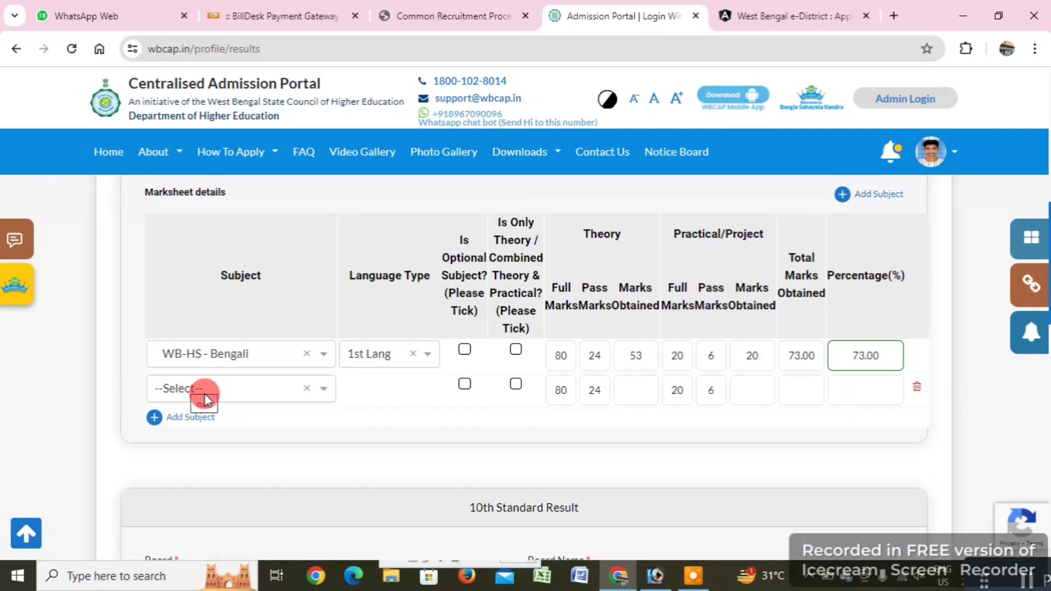
click(204, 393)
text(eng)
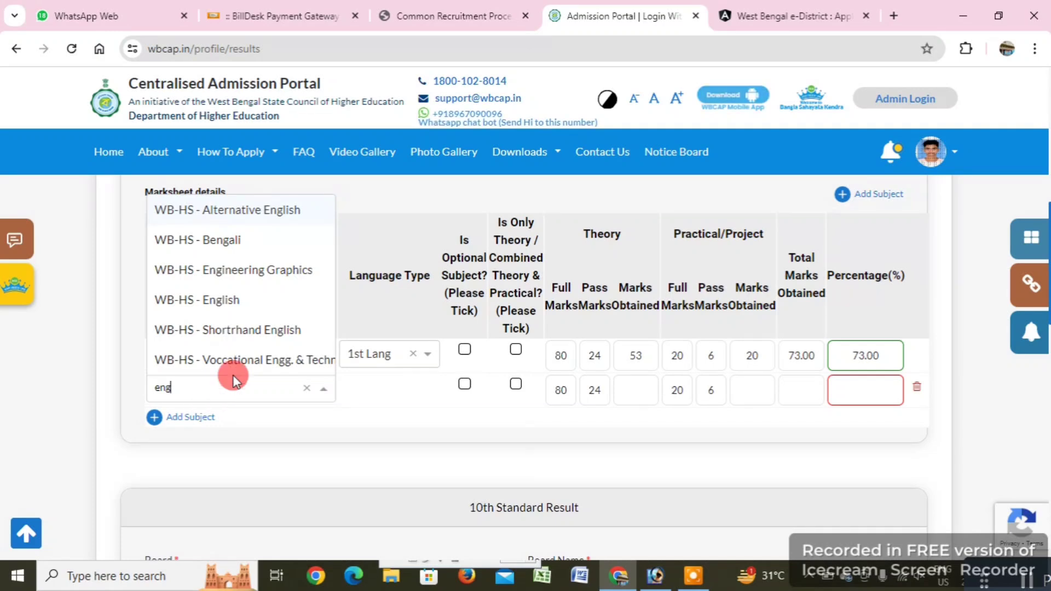
click(237, 301)
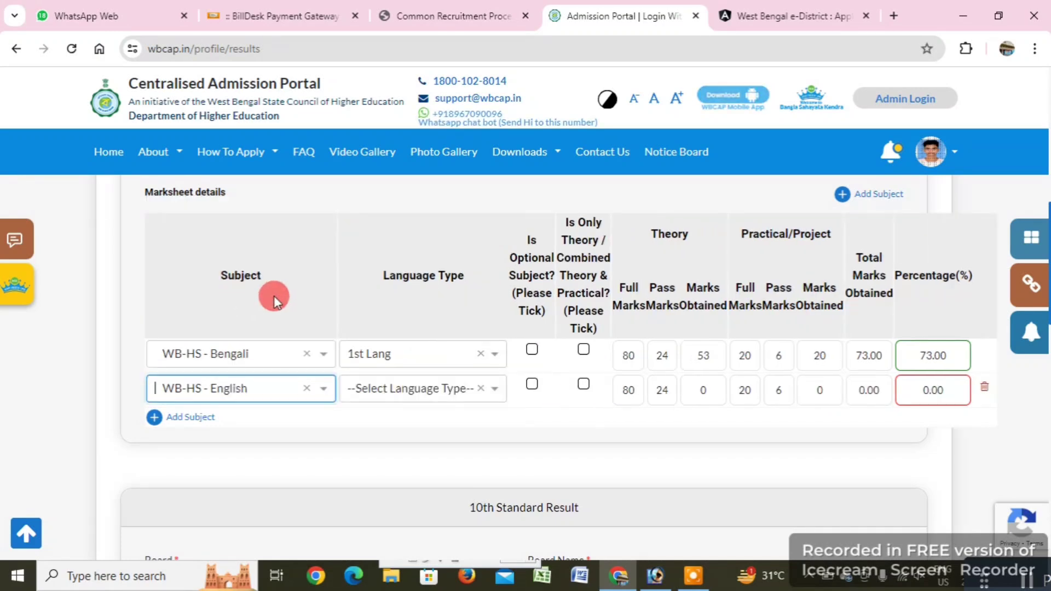
click(389, 389)
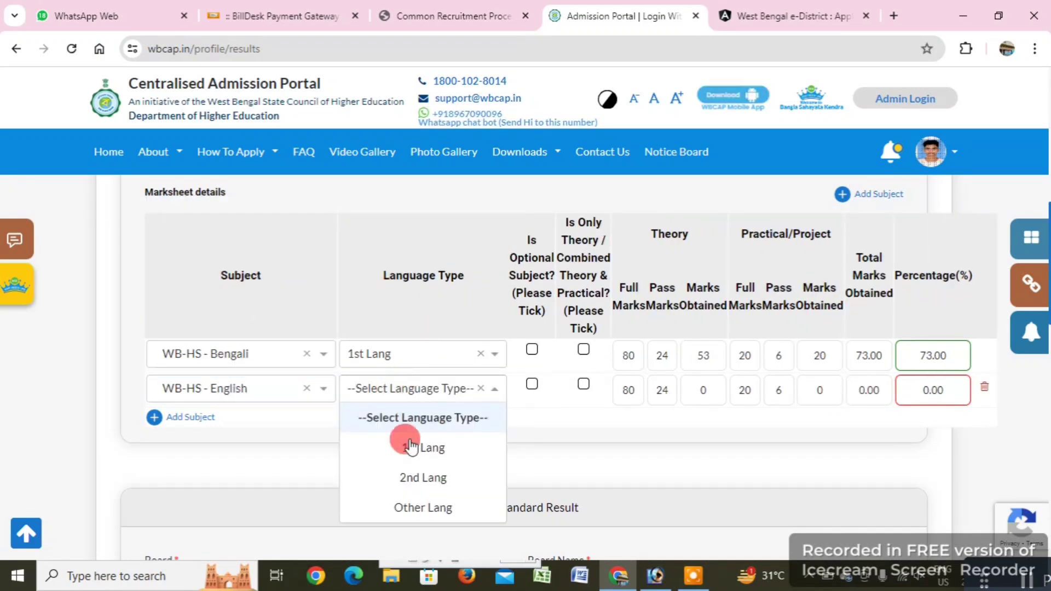
click(415, 479)
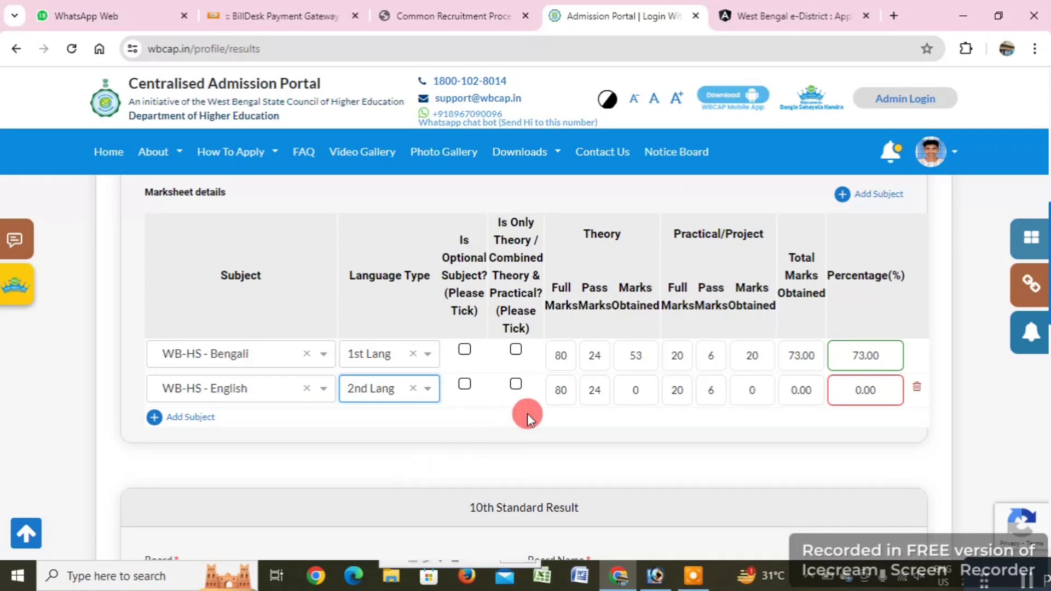
Enter English marks of 37 theory and 20 practical, totalling 57.00.
double_click(648, 392)
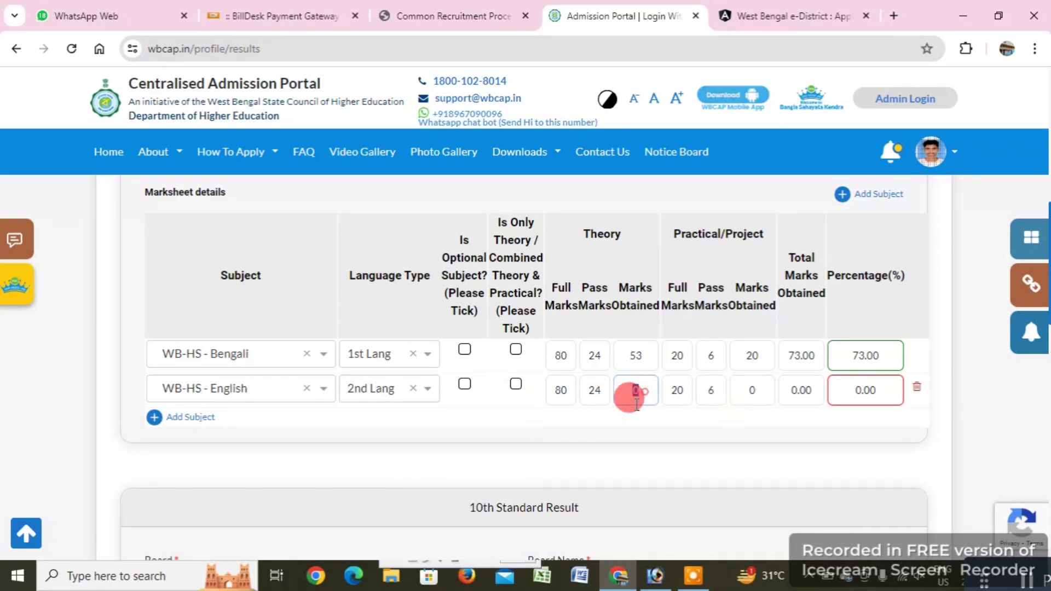
text(37)
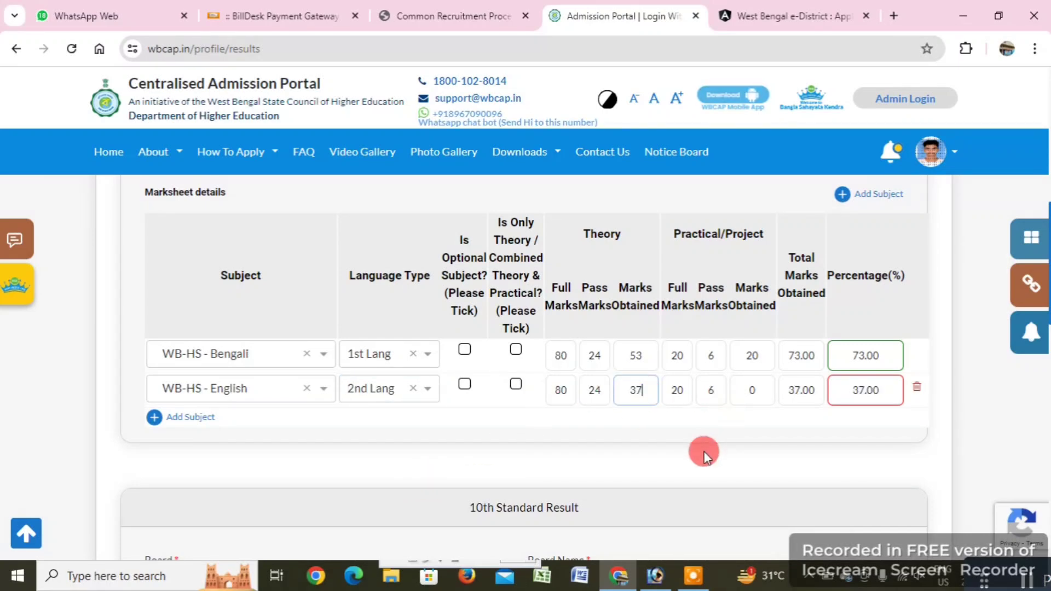
double_click(754, 389)
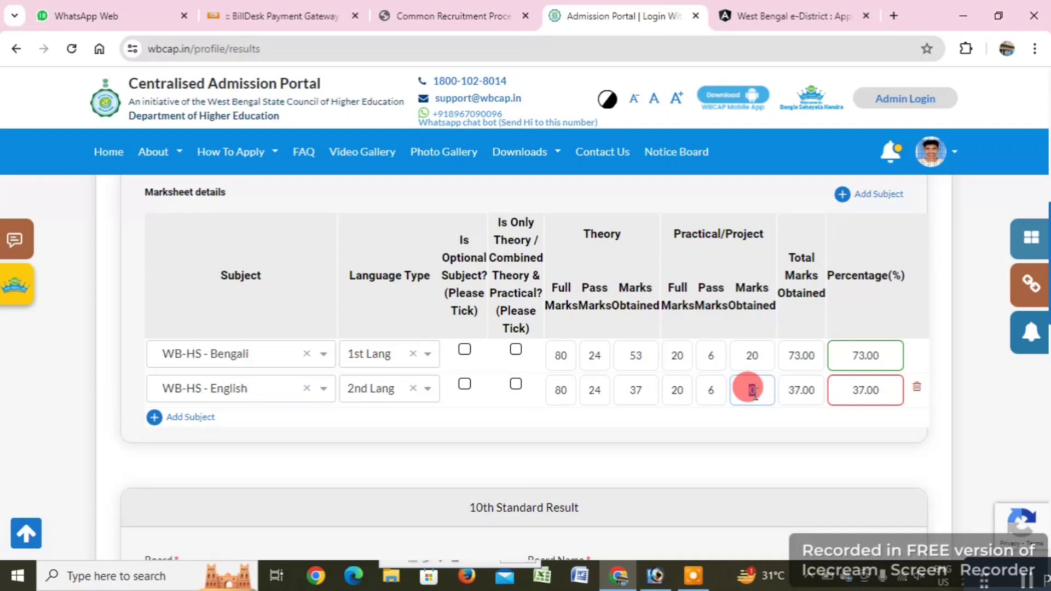
text(20)
click(694, 450)
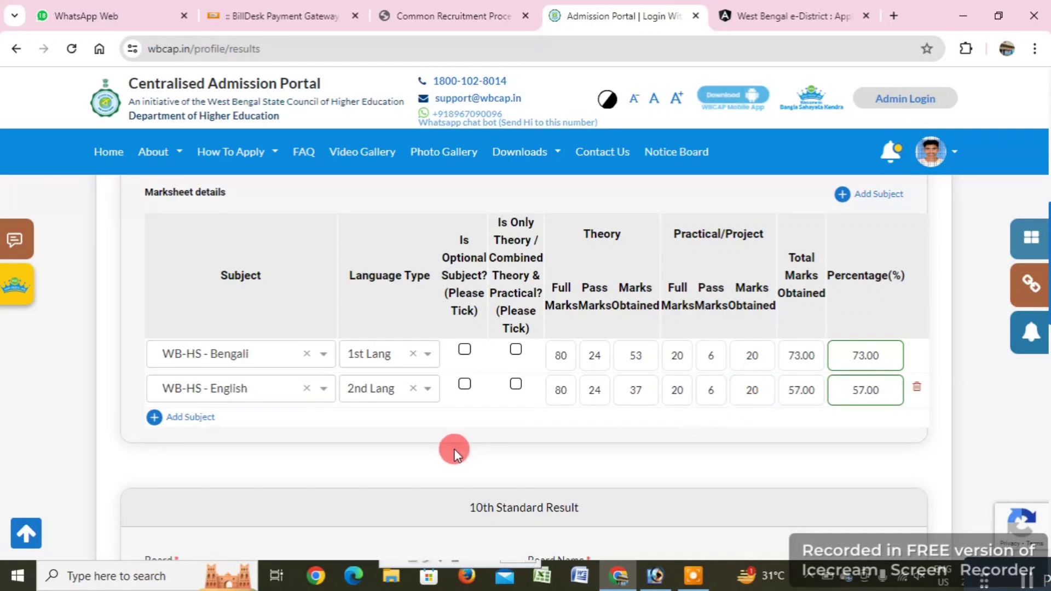